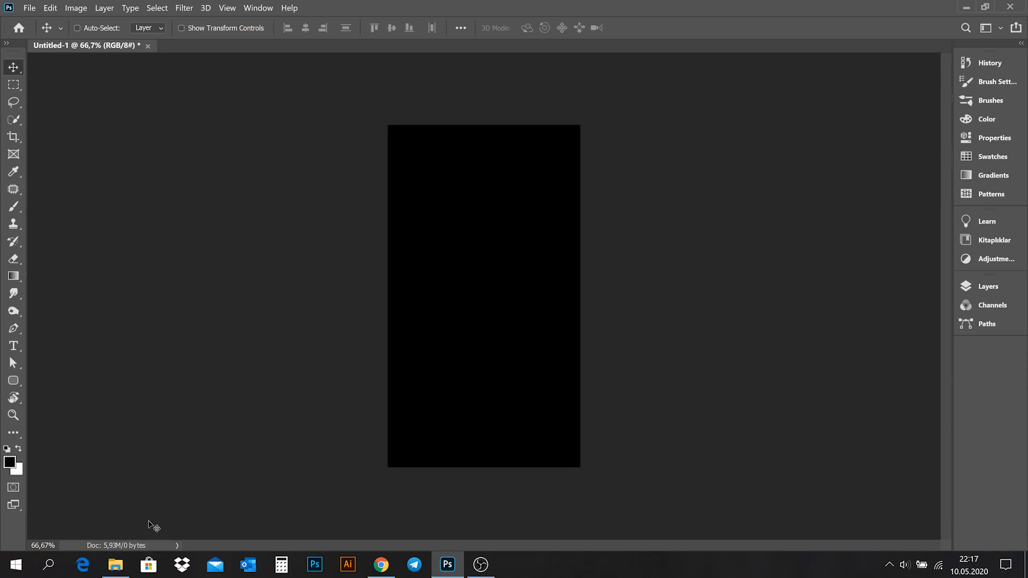
Open candle-2038736.jpg, move its image into the Untitled-1 document as a new layer, and close the candle file.
{"action": "left_click", "coordinate": [117, 568]}
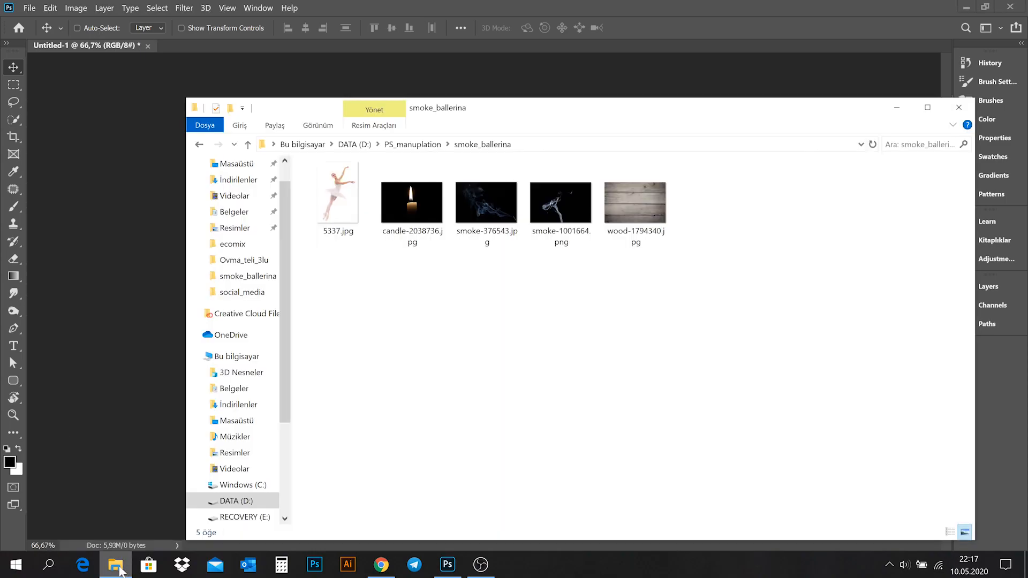
{"action": "left_click", "coordinate": [422, 202]}
{"action": "left_click_drag", "start_coordinate": [407, 208], "coordinate": [646, 13]}
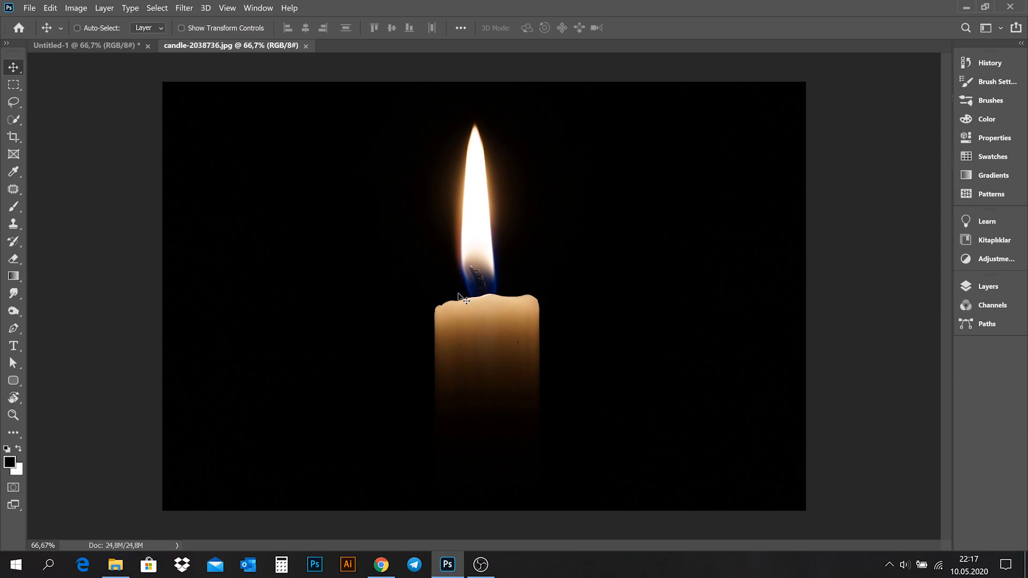
{"action": "left_click_drag", "start_coordinate": [250, 152], "coordinate": [493, 301]}
{"action": "left_click", "coordinate": [334, 46]}
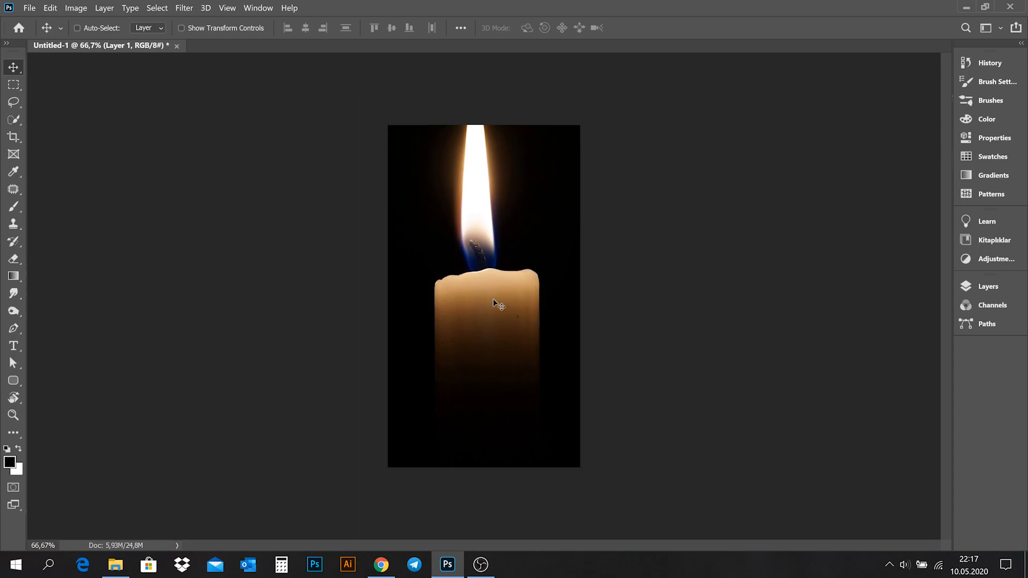
Scale the candle layer to 23.33% and place it centred in the lower part of the canvas.
{"action": "key", "text": "ctrl+t"}
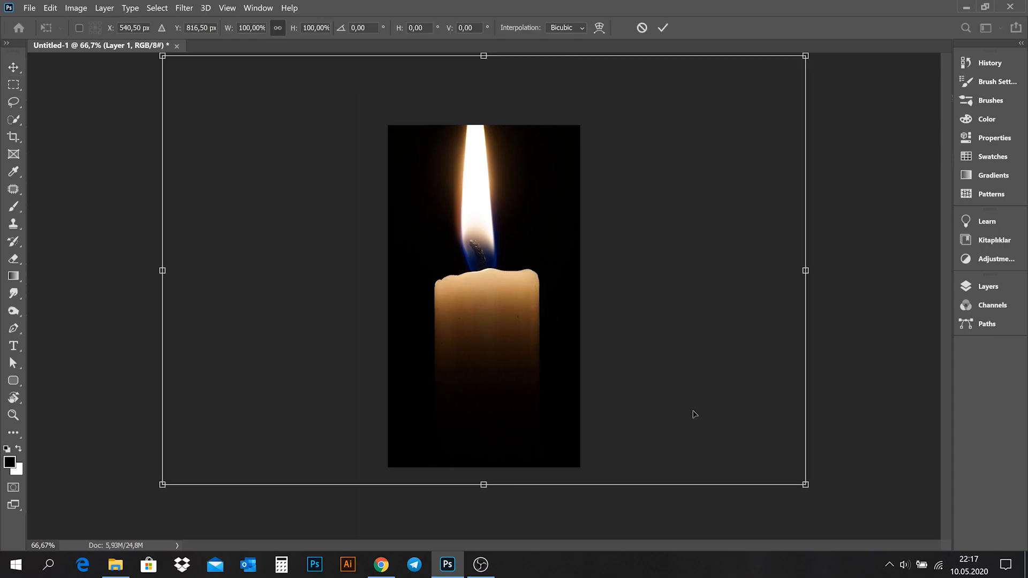
{"action": "left_click_drag", "start_coordinate": [804, 484], "coordinate": [582, 343]}
{"action": "left_click_drag", "start_coordinate": [507, 301], "coordinate": [505, 406]}
{"action": "left_click_drag", "start_coordinate": [586, 312], "coordinate": [562, 344]}
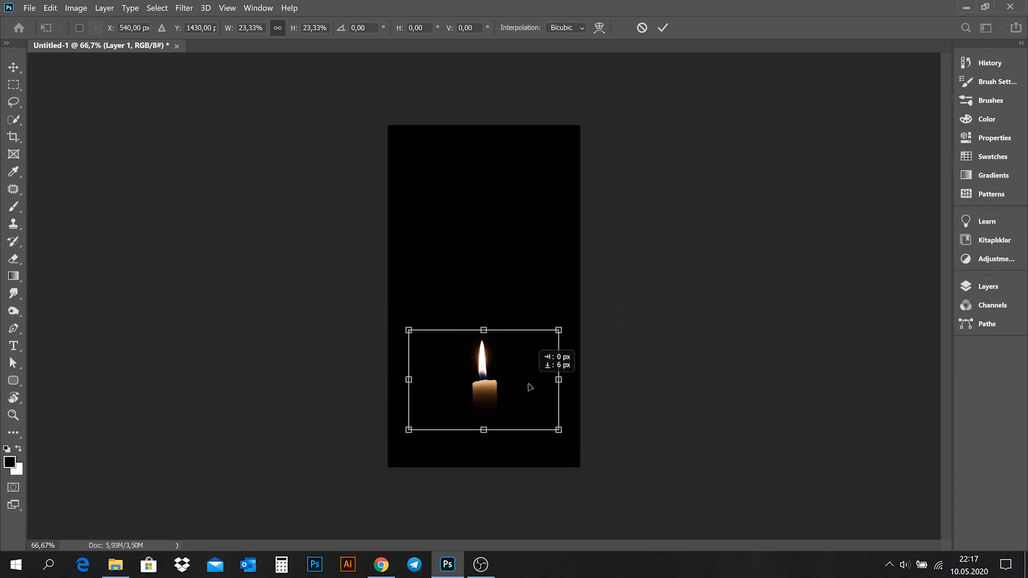
{"action": "key", "text": "Return"}
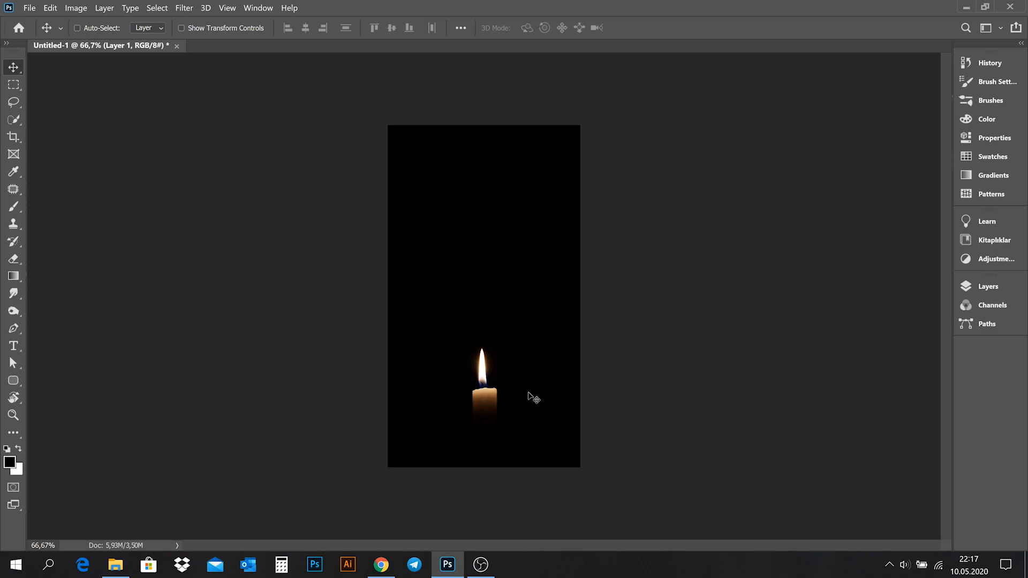
Copy the whole wood-1794340.jpg image, close that file, and paste it directly above the Background layer in Untitled-1.
{"action": "left_click", "coordinate": [118, 566]}
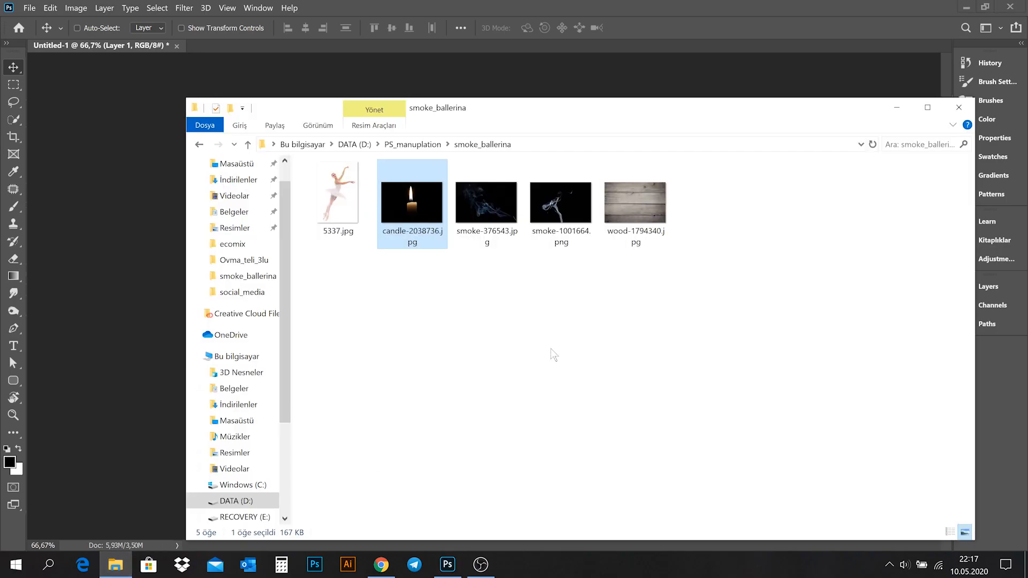
{"action": "left_click", "coordinate": [572, 325]}
{"action": "left_click_drag", "start_coordinate": [634, 209], "coordinate": [622, 10]}
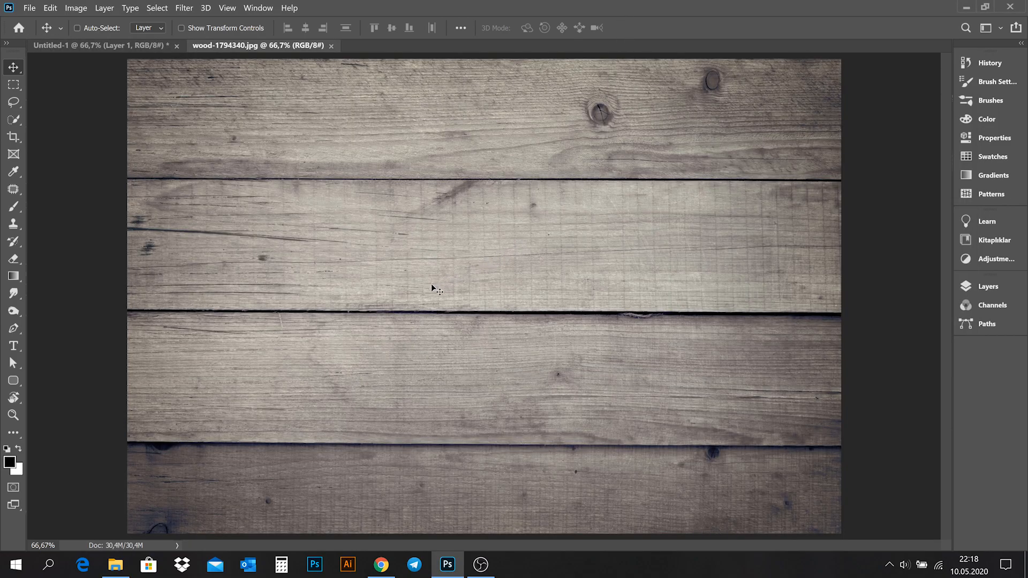
{"action": "key", "text": "ctrl+a"}
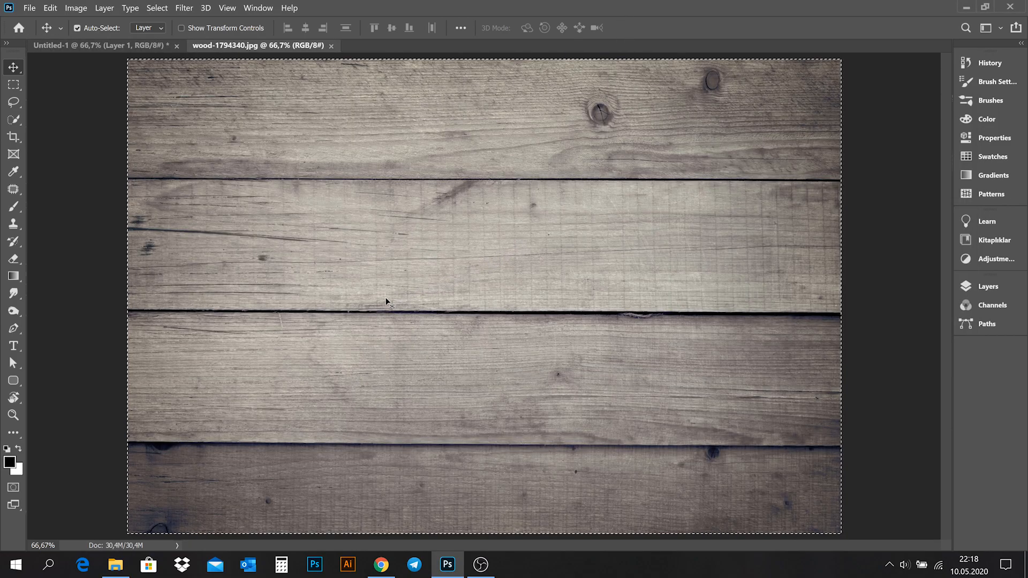
{"action": "key", "text": "ctrl+w"}
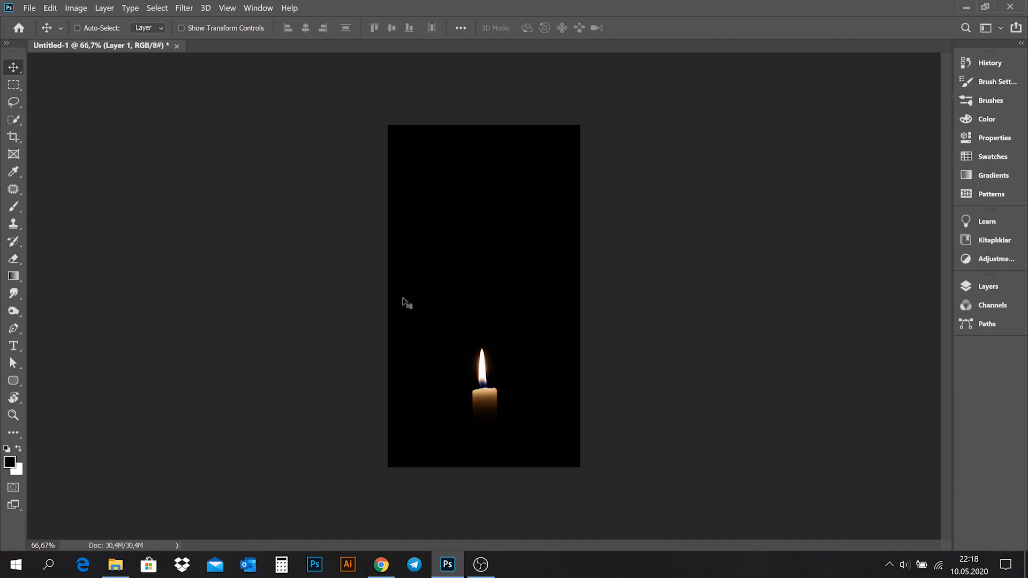
{"action": "left_click", "coordinate": [985, 287]}
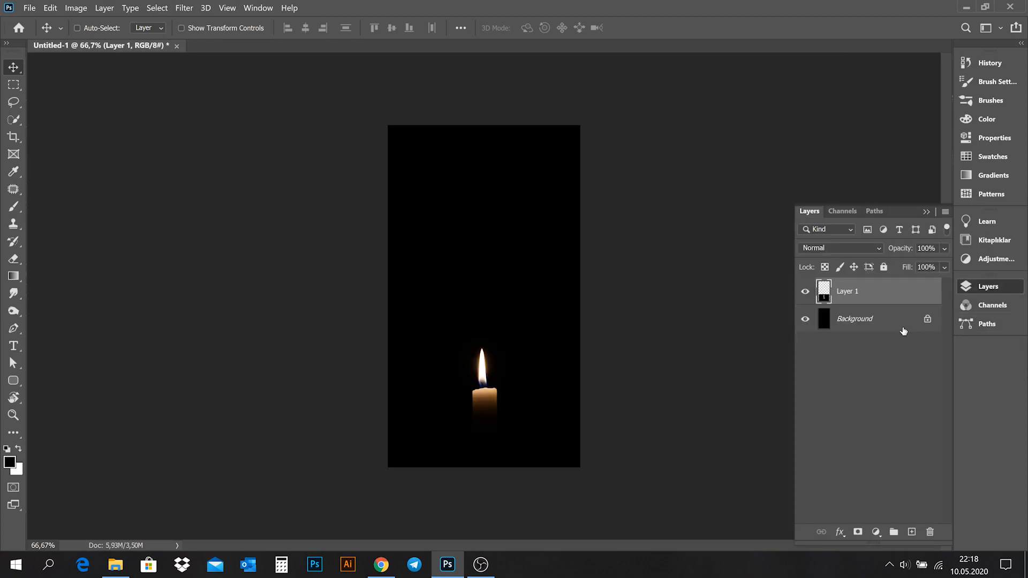
{"action": "left_click", "coordinate": [875, 324]}
{"action": "key", "text": "ctrl+v"}
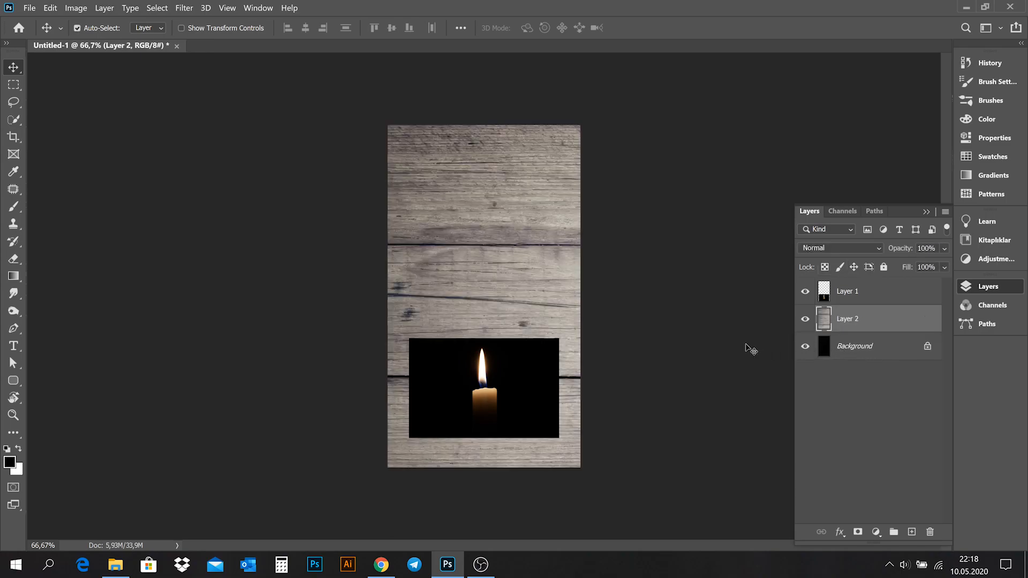
Scale the wood layer to 27.08% and align it with the bottom of the canvas at full canvas width.
{"action": "key", "text": "ctrl+t"}
{"action": "key", "text": "ctrl+minus"}
{"action": "key", "text": "ctrl+minus"}
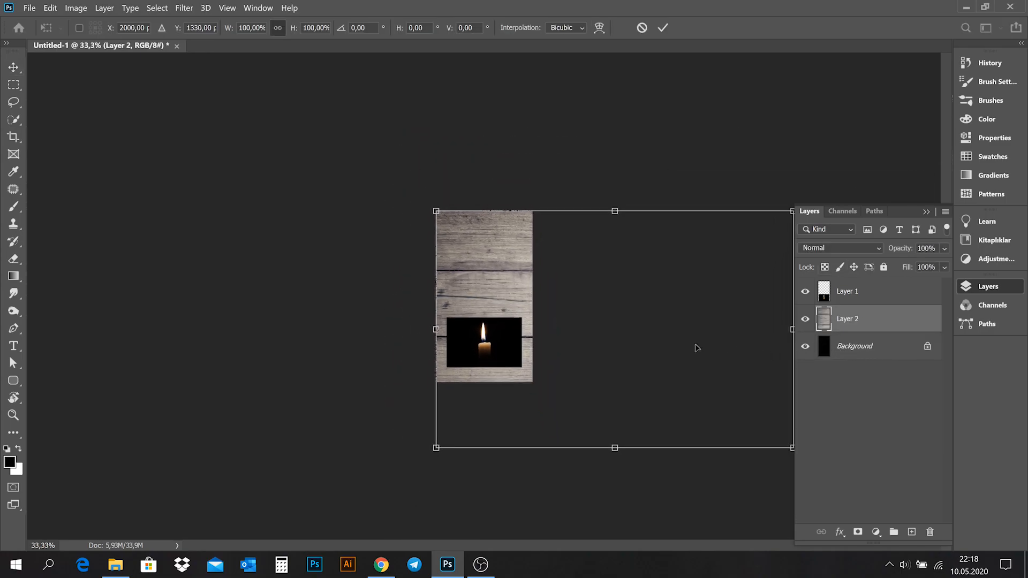
{"action": "left_click_drag", "start_coordinate": [791, 448], "coordinate": [512, 298]}
{"action": "left_click_drag", "start_coordinate": [516, 230], "coordinate": [517, 339]}
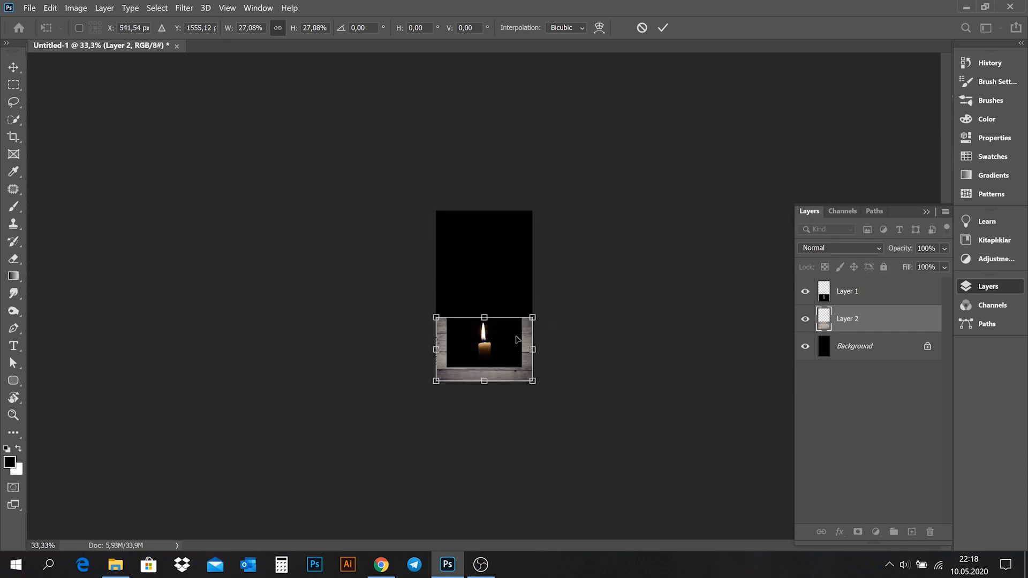
Distort the wood into a tabletop perspective by widening its bottom edge far beyond the canvas and lowering its canvas-wide top edge.
{"action": "key", "text": "ctrl+0"}
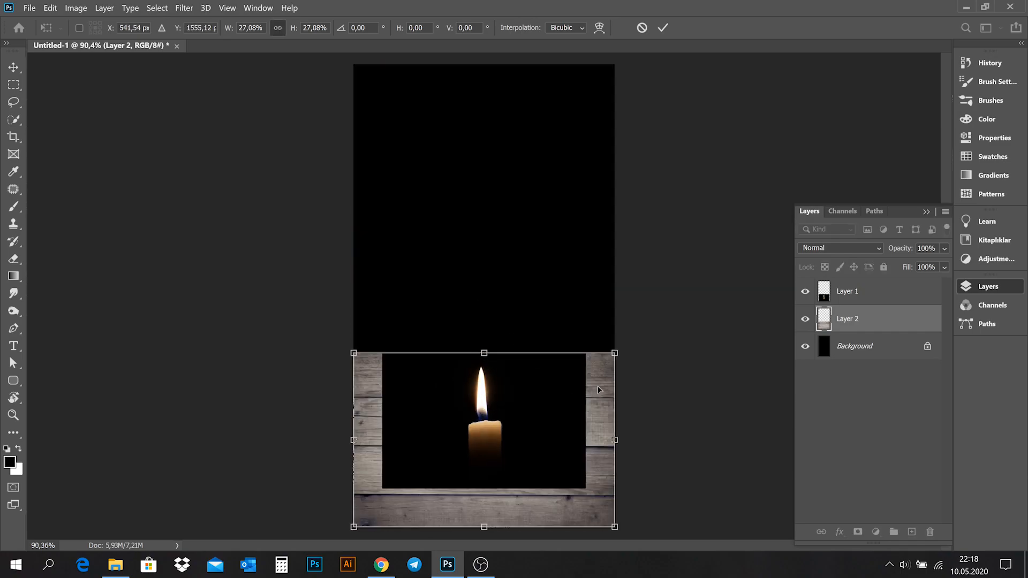
{"action": "key", "text": "ctrl+minus"}
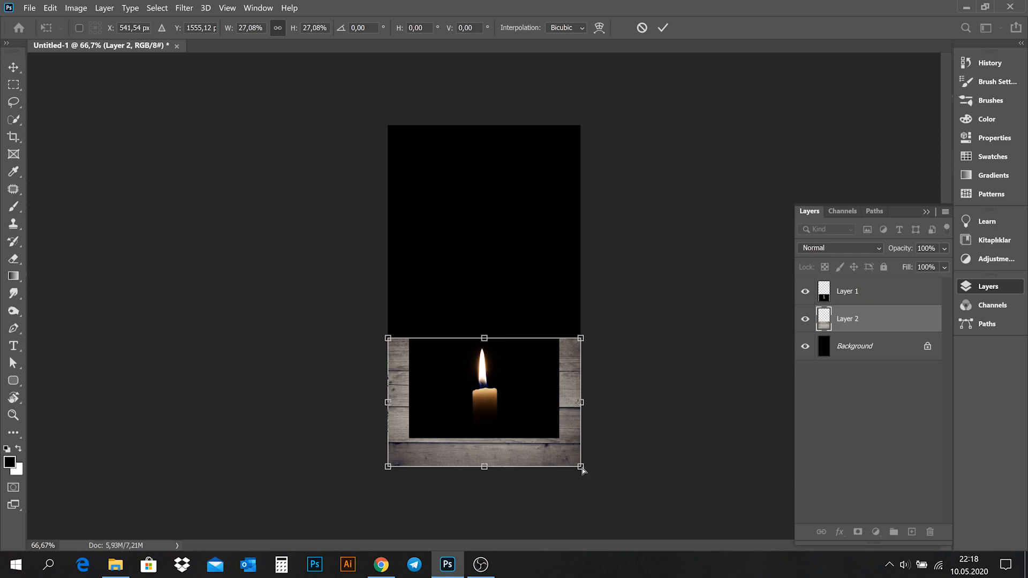
{"action": "left_click_drag", "start_coordinate": [583, 469], "coordinate": [929, 455]}
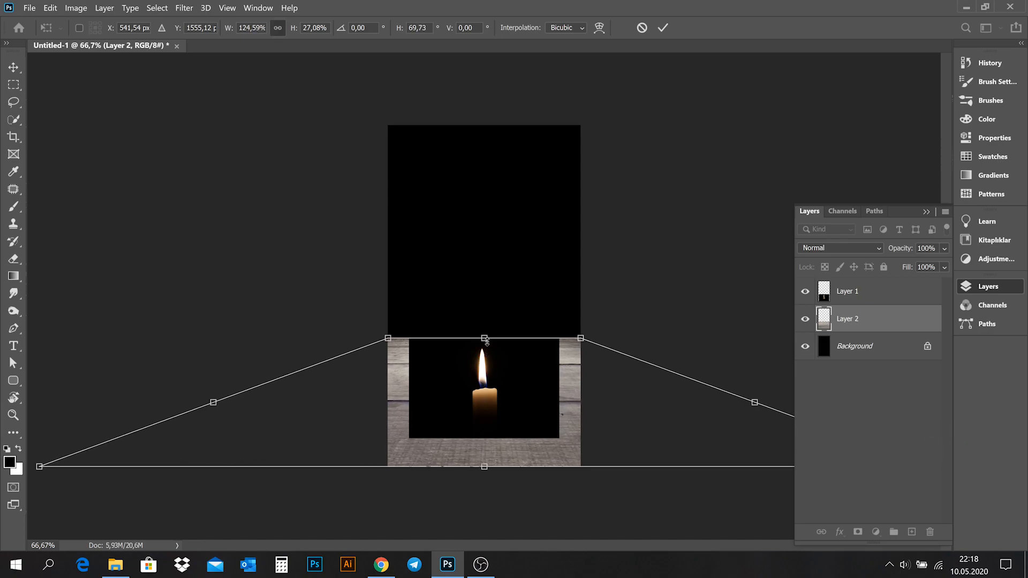
{"action": "left_click_drag", "start_coordinate": [485, 339], "coordinate": [485, 369]}
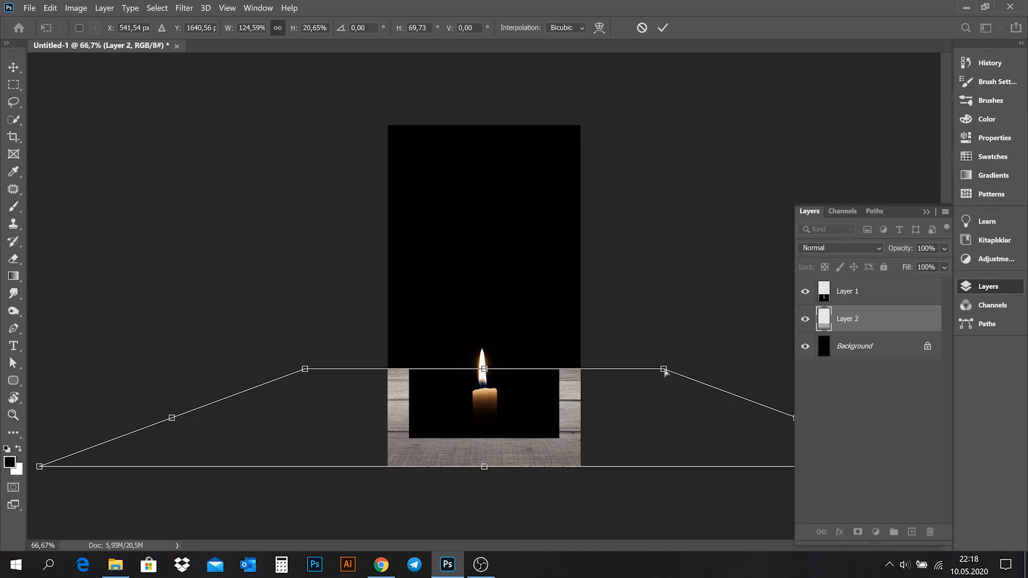
{"action": "left_click_drag", "start_coordinate": [664, 370], "coordinate": [586, 370]}
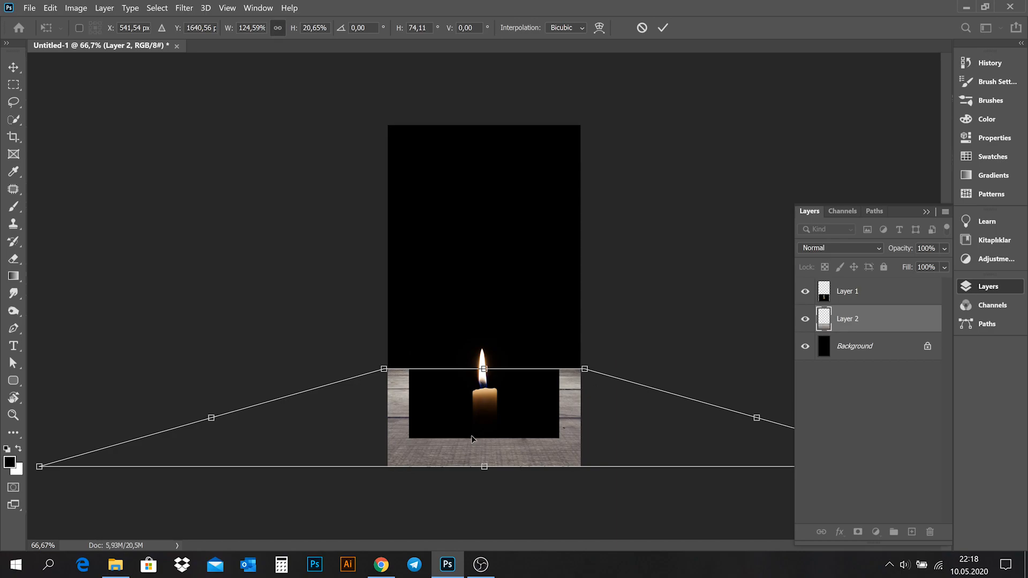
{"action": "mouse_move", "coordinate": [483, 370]}
{"action": "left_mouse_down"}
{"action": "mouse_move", "coordinate": [484, 390]}
{"action": "mouse_move", "coordinate": [484, 381]}
{"action": "left_mouse_up"}
{"action": "key", "text": "Return"}
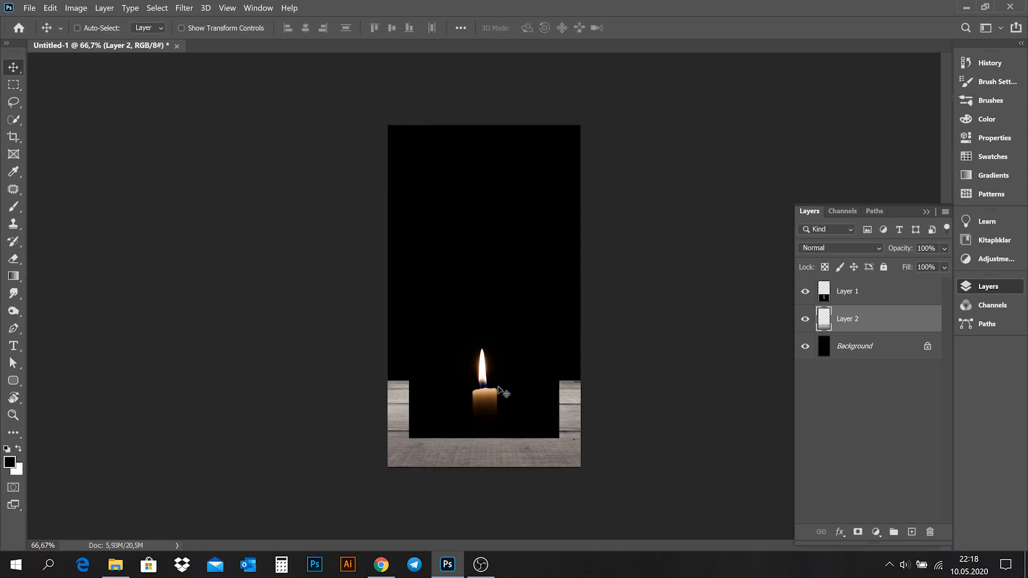
Hide the candle layer and darken the wood with Levels by lowering the midtones and the white output level.
{"action": "left_click", "coordinate": [805, 293]}
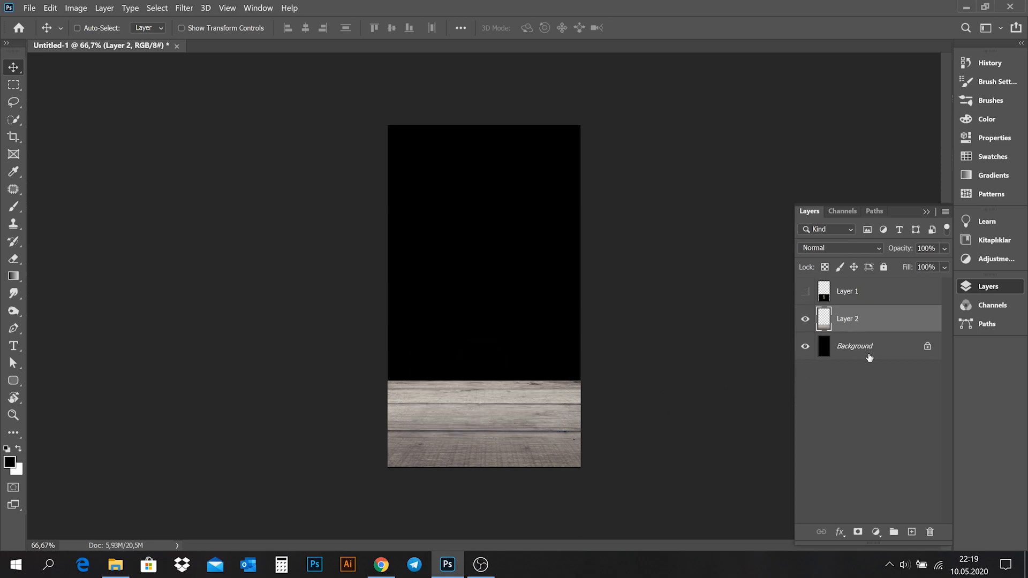
{"action": "key", "text": "ctrl+l"}
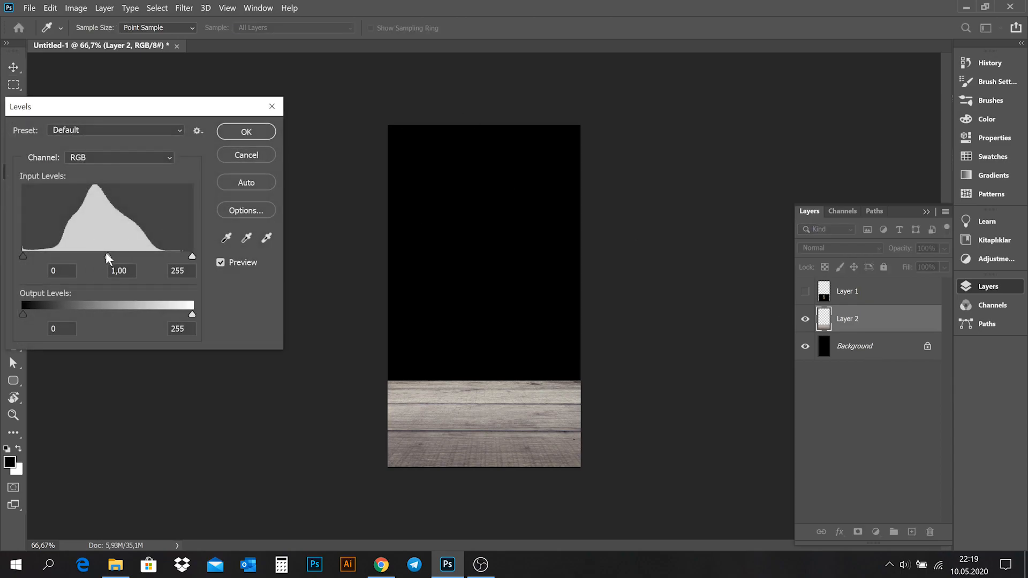
{"action": "left_click_drag", "start_coordinate": [108, 256], "coordinate": [141, 256]}
{"action": "left_click_drag", "start_coordinate": [193, 316], "coordinate": [123, 313]}
{"action": "left_click", "coordinate": [245, 133]}
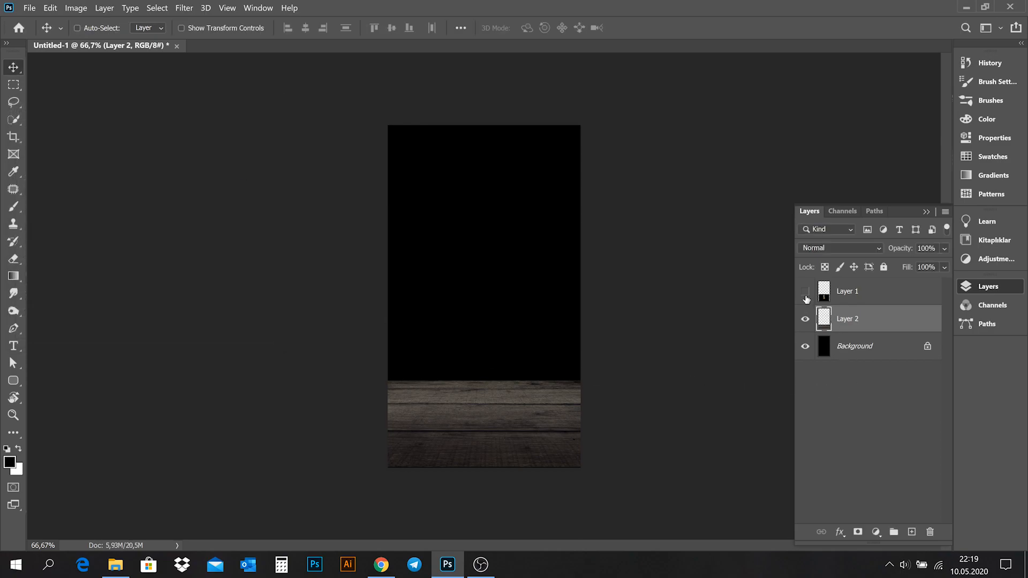
Show the candle layer again and set its blend mode to Screen.
{"action": "left_click", "coordinate": [807, 299]}
{"action": "left_click", "coordinate": [845, 302]}
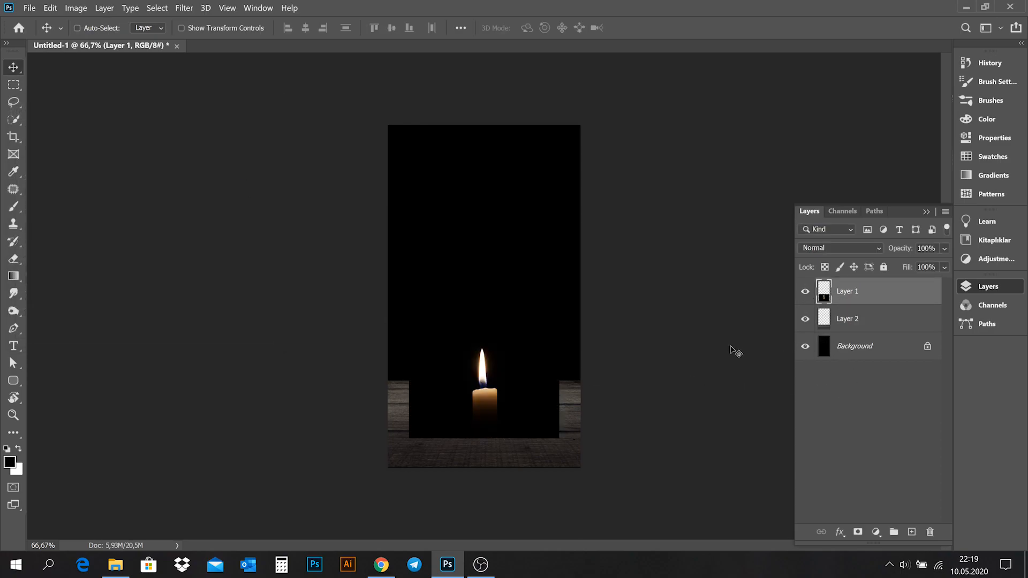
{"action": "left_click", "coordinate": [847, 249]}
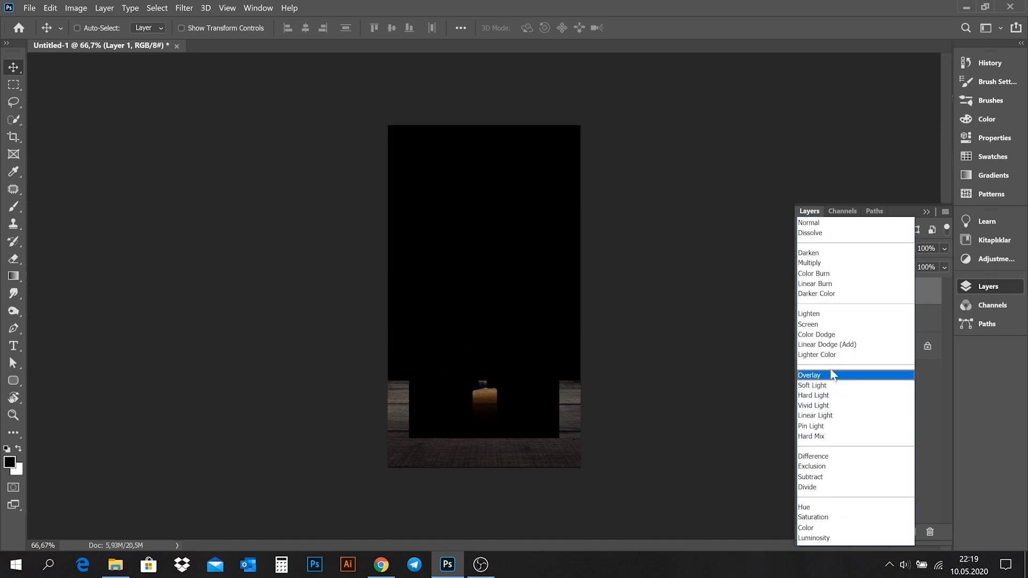
{"action": "left_click", "coordinate": [829, 324]}
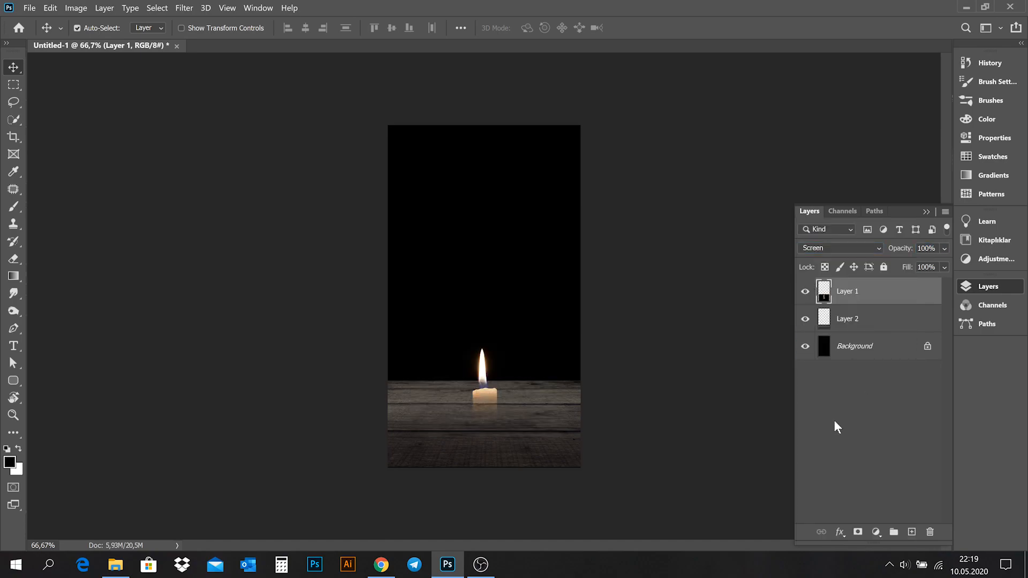
Duplicate the candle layer, compare the image with and without the copy, and set the copy's blend mode to Normal.
{"action": "key", "text": "ctrl+j"}
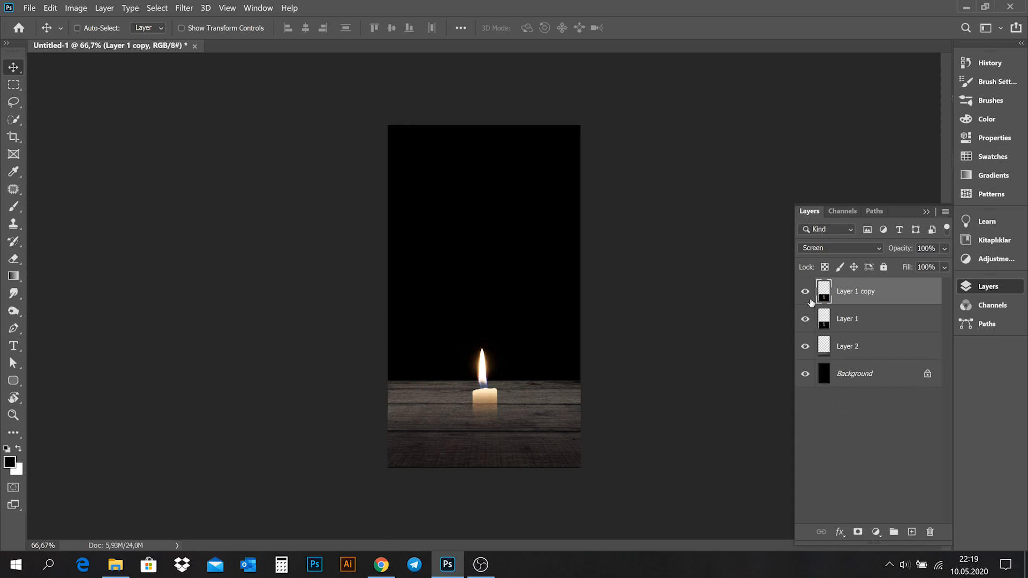
{"action": "left_click", "coordinate": [805, 292]}
{"action": "left_click", "coordinate": [805, 292]}
{"action": "left_click", "coordinate": [805, 292]}
{"action": "left_click", "coordinate": [805, 292]}
{"action": "key", "text": "p"}
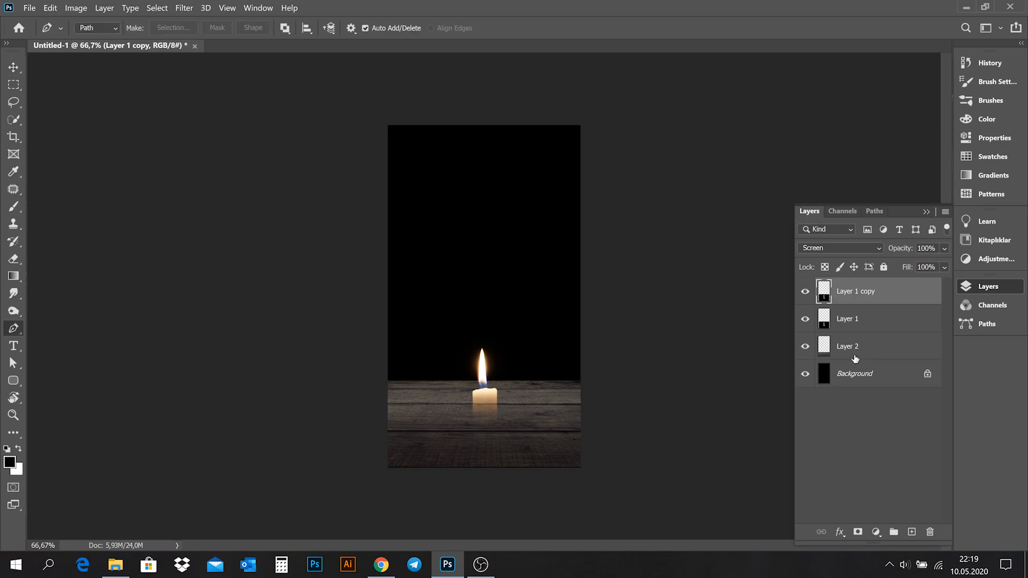
{"action": "left_click", "coordinate": [845, 248]}
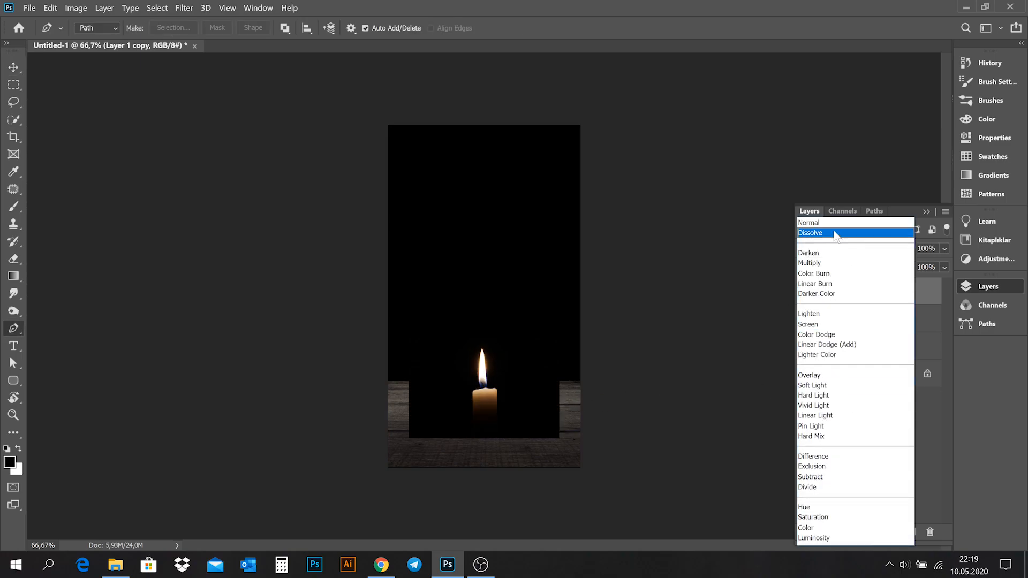
{"action": "left_click", "coordinate": [834, 223]}
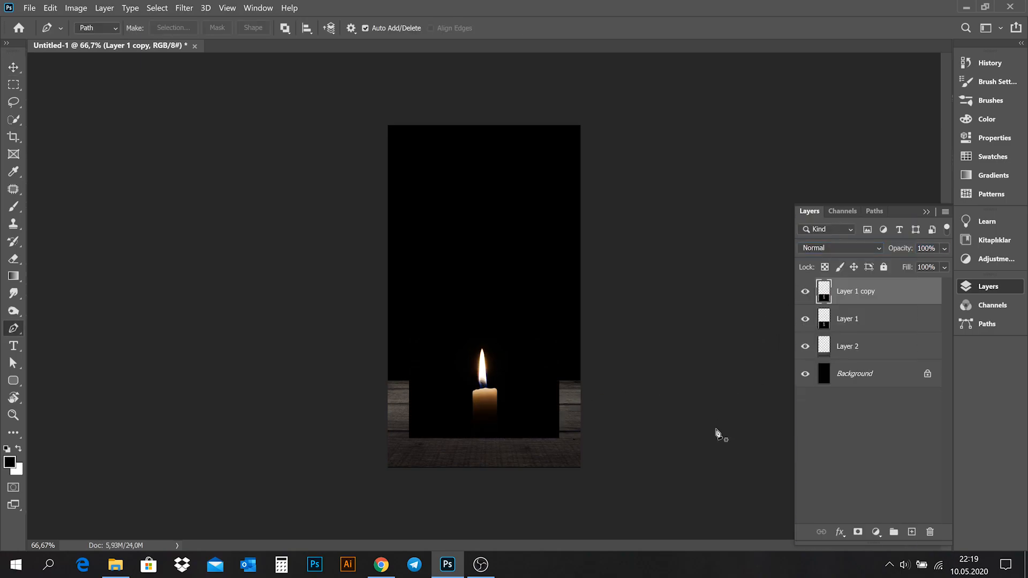
Trace a closed Pen path around the candle body, following its wavy top rim and straight sides, with a rounded base.
{"action": "key", "text": "Tab"}
{"action": "left_click_drag", "start_coordinate": [503, 416], "coordinate": [570, 427]}
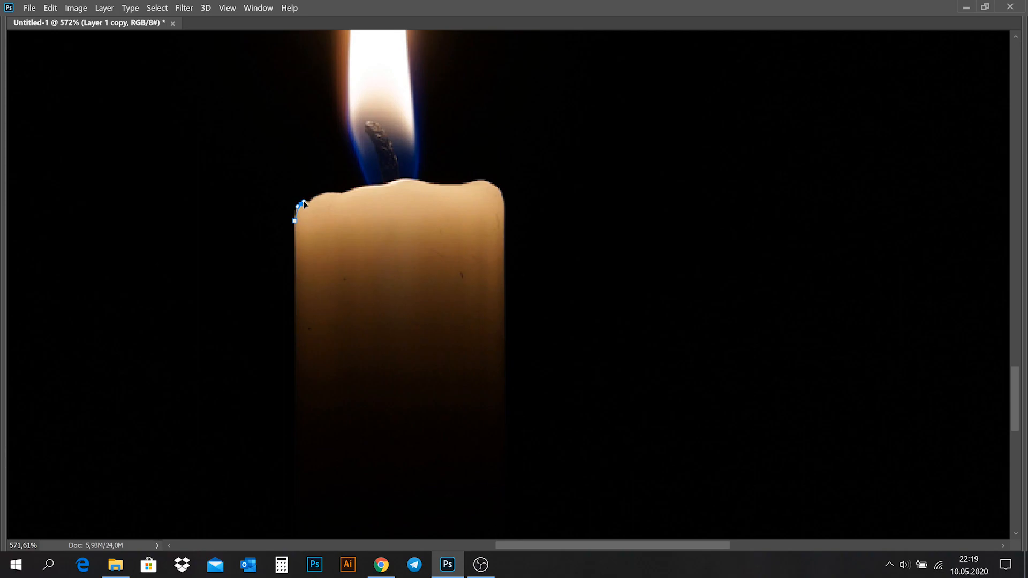
{"action": "left_click", "coordinate": [314, 199]}
{"action": "left_click", "coordinate": [318, 196]}
{"action": "left_click", "coordinate": [333, 192]}
{"action": "left_click", "coordinate": [345, 193]}
{"action": "left_click", "coordinate": [352, 190]}
{"action": "left_click", "coordinate": [359, 188]}
{"action": "left_click", "coordinate": [367, 185]}
{"action": "left_click", "coordinate": [395, 179]}
{"action": "left_click", "coordinate": [401, 177]}
{"action": "left_click", "coordinate": [409, 177]}
{"action": "left_click", "coordinate": [461, 186]}
{"action": "left_click", "coordinate": [483, 183]}
{"action": "left_click", "coordinate": [491, 183]}
{"action": "left_click_drag", "start_coordinate": [500, 189], "coordinate": [504, 209]}
{"action": "key", "text": "ctrl+z"}
{"action": "left_click", "coordinate": [505, 215]}
{"action": "left_click", "coordinate": [505, 386]}
{"action": "left_click", "coordinate": [504, 403]}
{"action": "left_click_drag", "start_coordinate": [397, 431], "coordinate": [330, 432]}
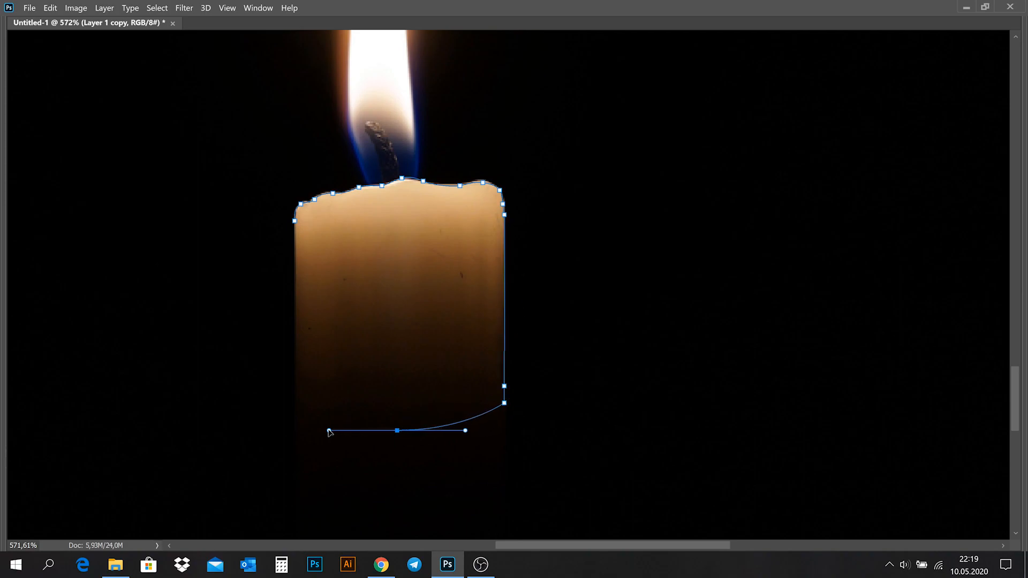
{"action": "left_click", "coordinate": [296, 402]}
{"action": "left_click", "coordinate": [294, 221]}
Turn the path into a selection, invert it, delete everything around the candle body on the copied layer, and deselect.
{"action": "key", "text": "ctrl+Return"}
{"action": "key", "text": "ctrl+0"}
{"action": "key", "text": "Tab"}
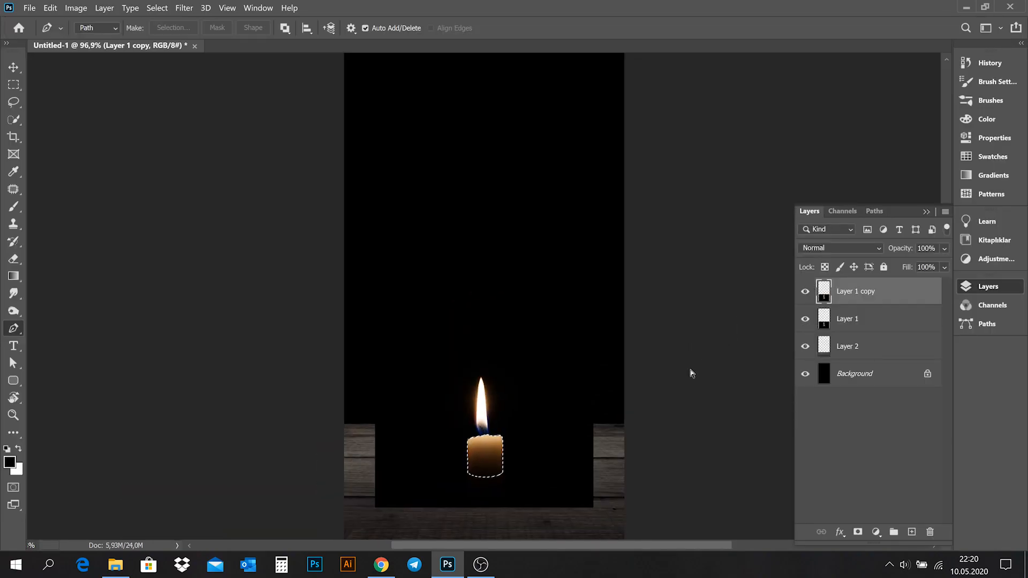
{"action": "key", "text": "ctrl+shift+i"}
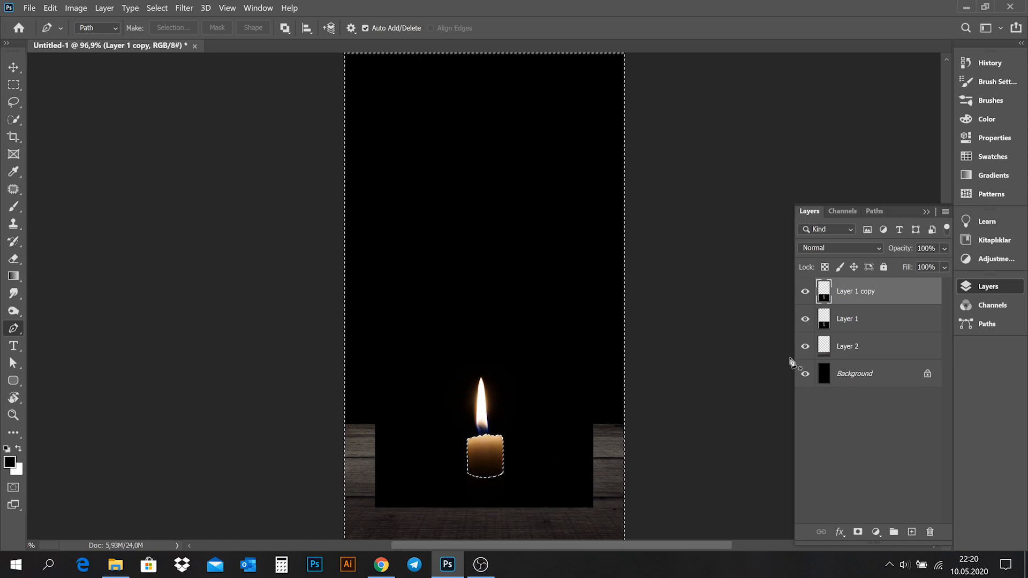
{"action": "key", "text": "Delete"}
{"action": "key", "text": "ctrl+d"}
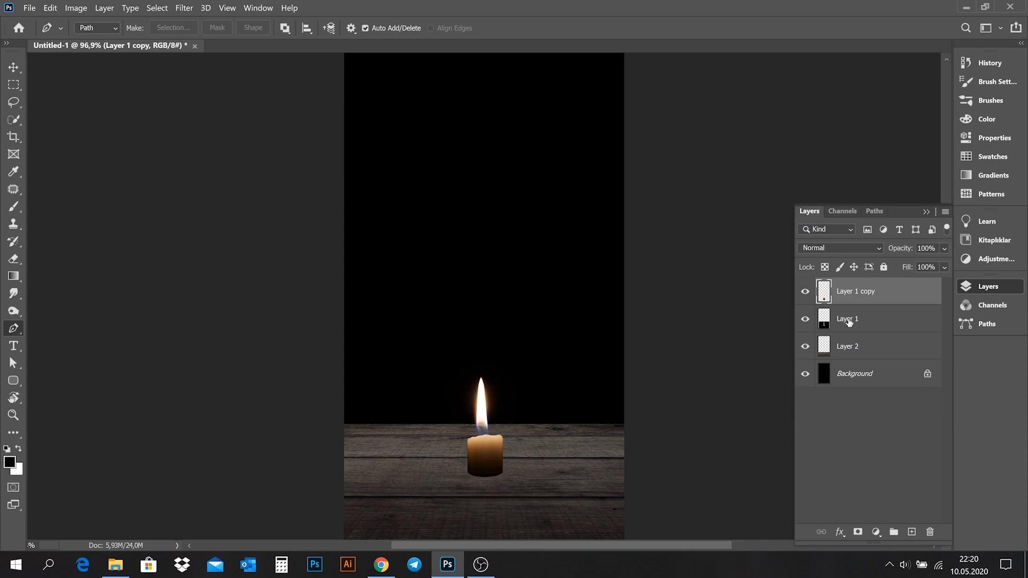
Rename the wooden tabletop layer as Table.
{"action": "left_click", "coordinate": [849, 322]}
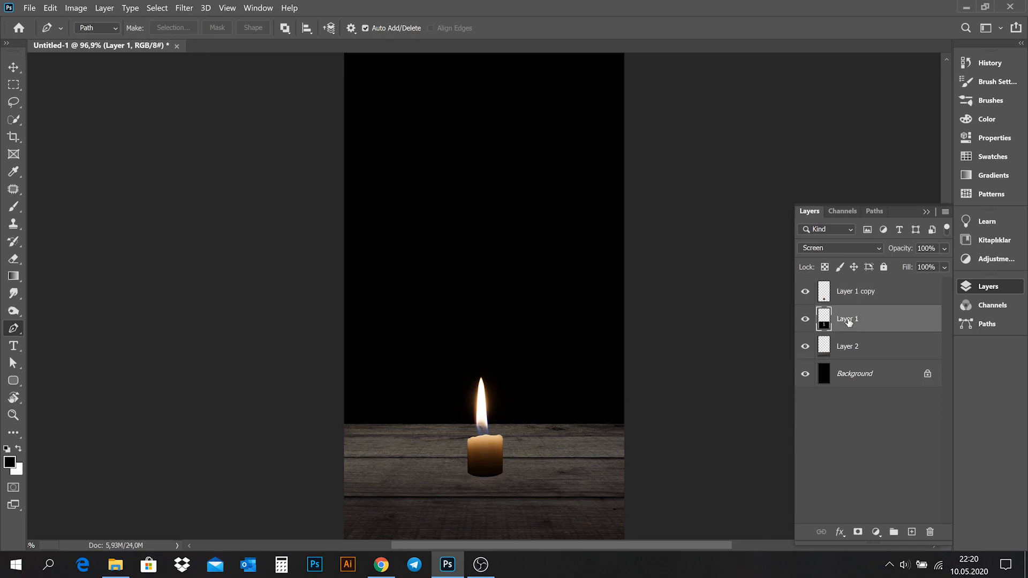
{"action": "left_click", "coordinate": [851, 349]}
{"action": "double_click", "coordinate": [849, 348]}
{"action": "type", "text": "Table"}
{"action": "key", "text": "Return"}
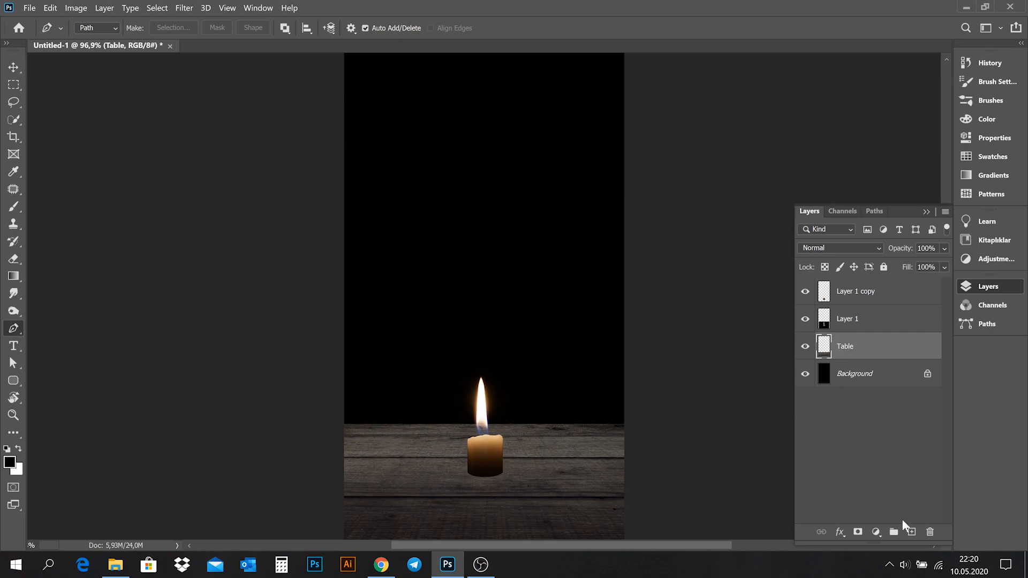
Add a new layer above Table and make a large circular selection above the flame, feathered by 50 pixels.
{"action": "left_click", "coordinate": [913, 533]}
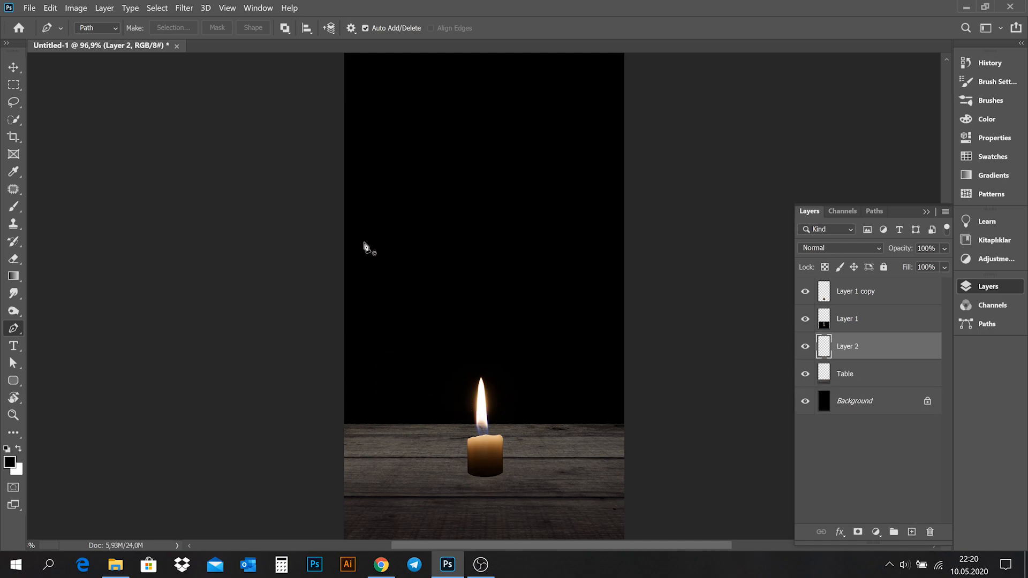
{"action": "left_click", "coordinate": [13, 85]}
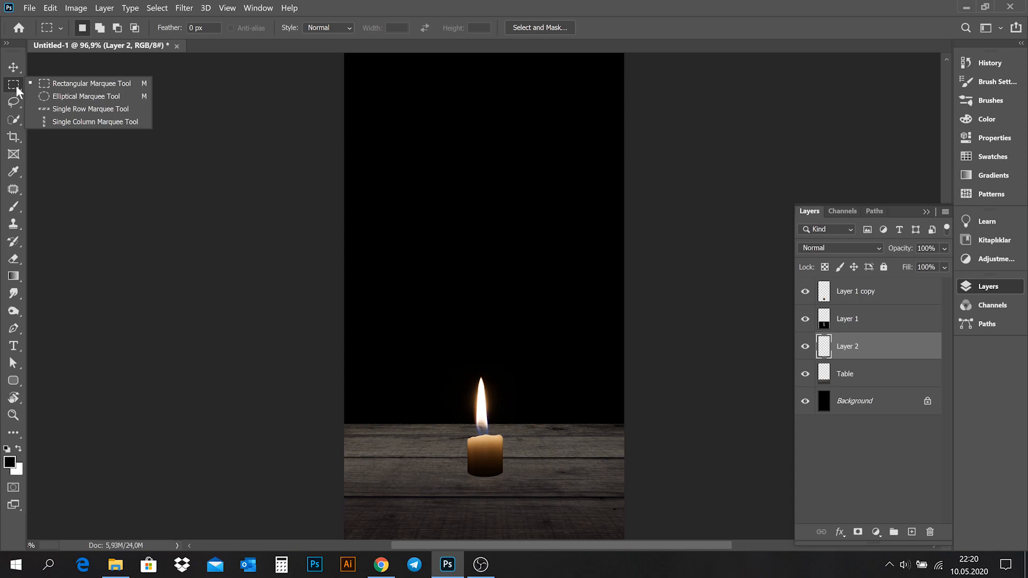
{"action": "left_click", "coordinate": [52, 97]}
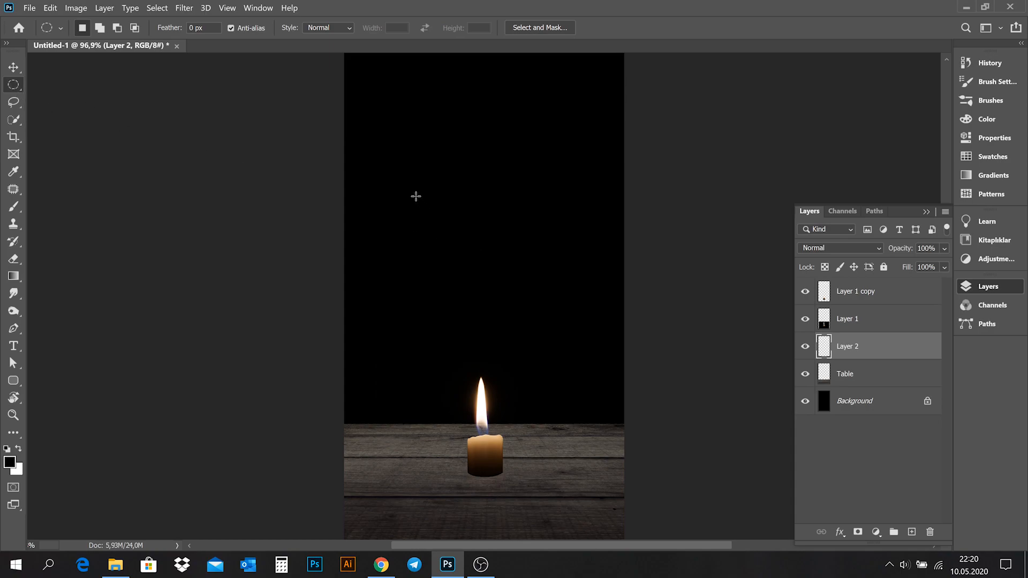
{"action": "left_click_drag", "start_coordinate": [413, 193], "coordinate": [574, 338]}
{"action": "key", "text": "shift"}
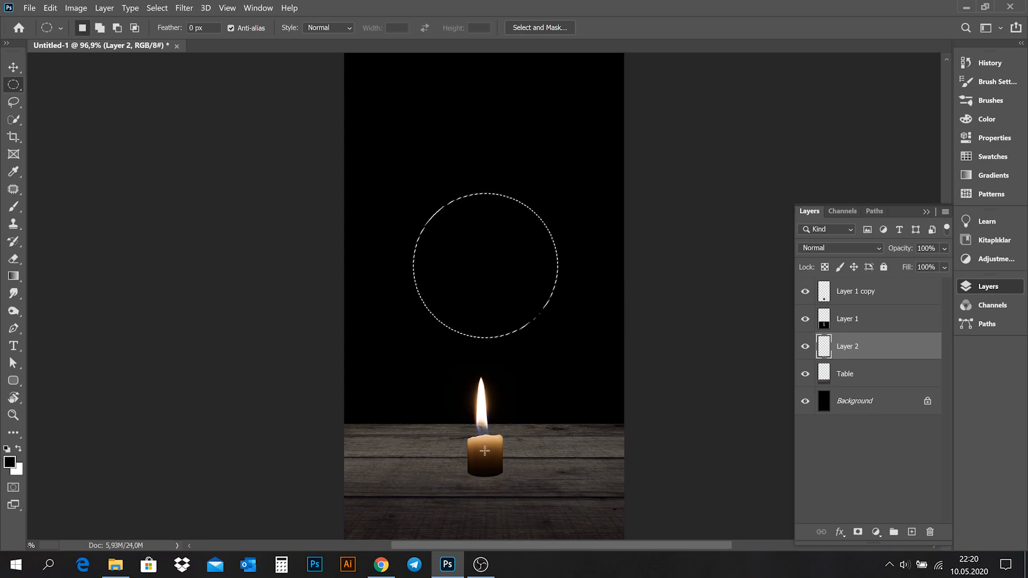
{"action": "key", "text": "shift+F6"}
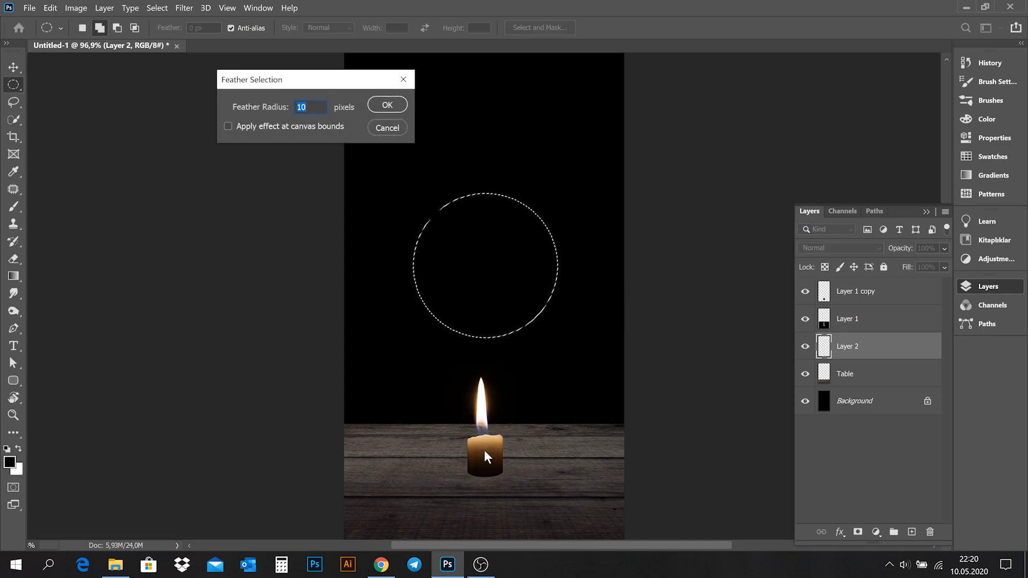
{"action": "type", "text": "50"}
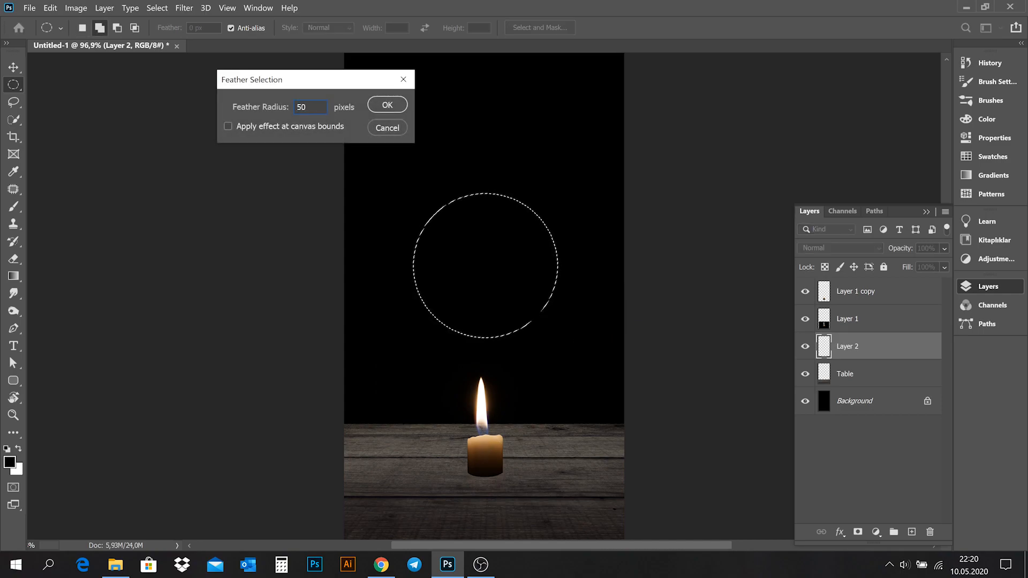
{"action": "key", "text": "Return"}
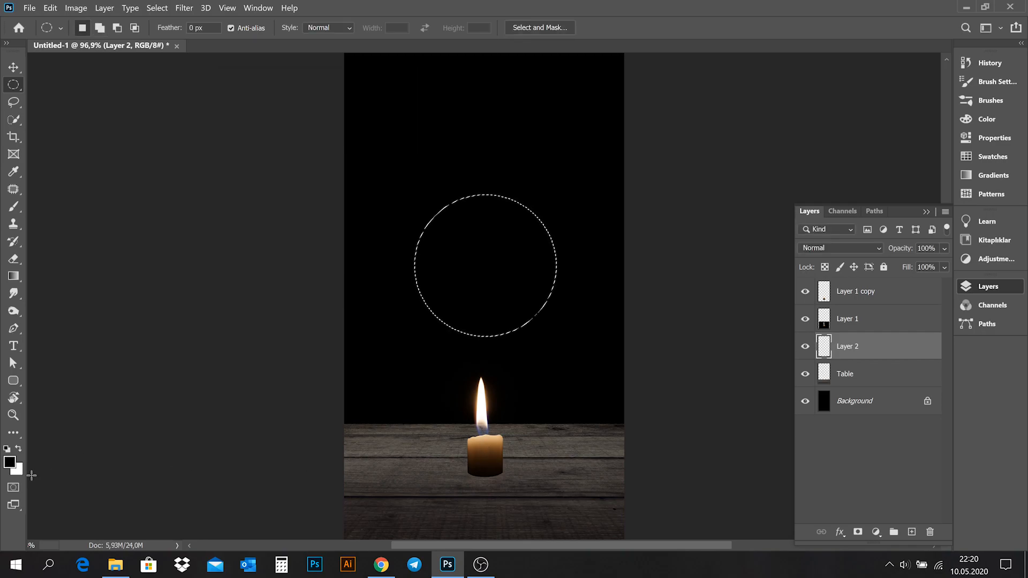
Set the foreground colour to golden yellow, fill the feathered circle with it, and deselect.
{"action": "left_click", "coordinate": [12, 464]}
{"action": "left_click", "coordinate": [497, 285]}
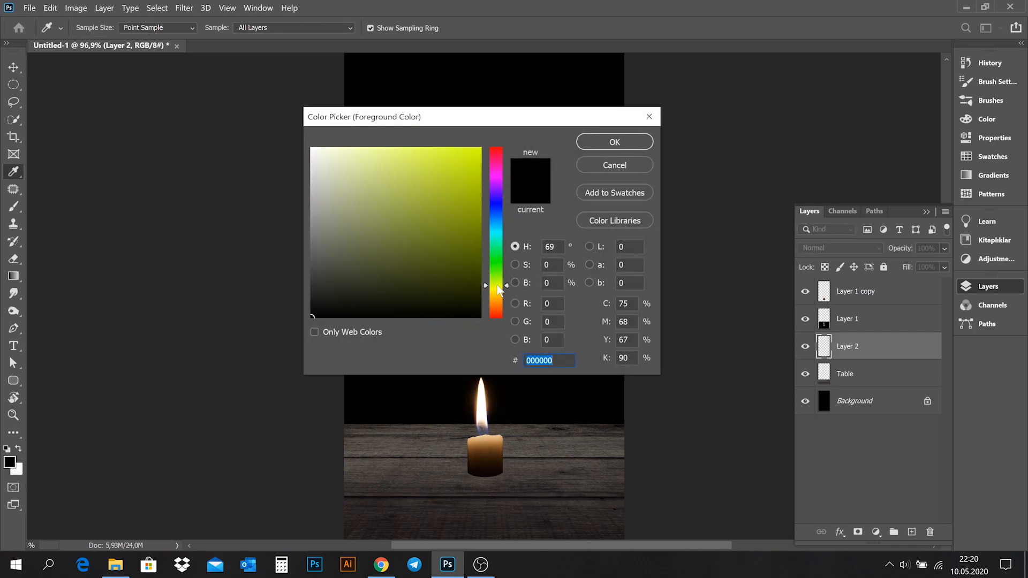
{"action": "left_click_drag", "start_coordinate": [497, 290], "coordinate": [498, 294]}
{"action": "left_click_drag", "start_coordinate": [475, 164], "coordinate": [480, 148]}
{"action": "left_click", "coordinate": [594, 143]}
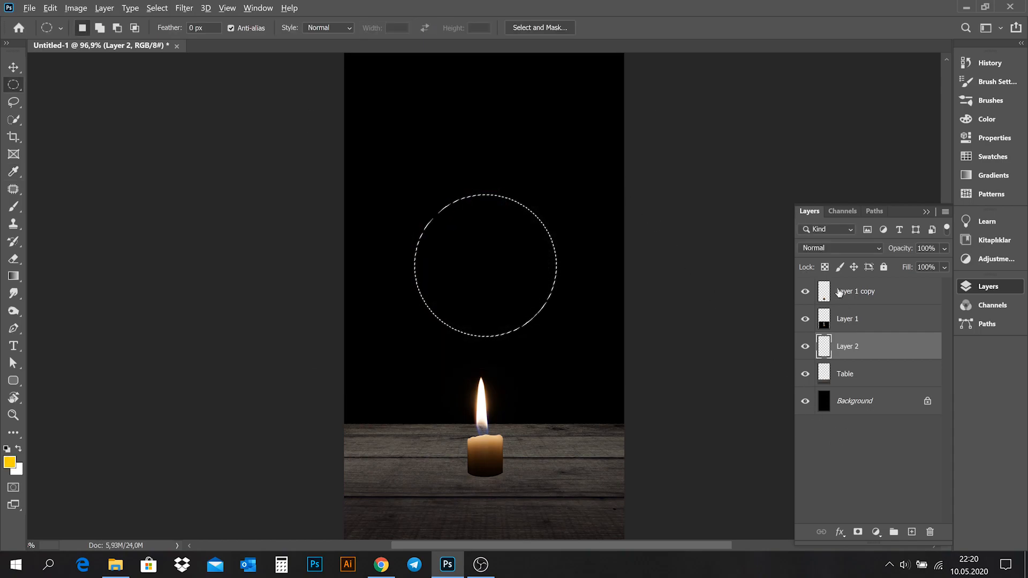
{"action": "key", "text": "alt+BackSpace"}
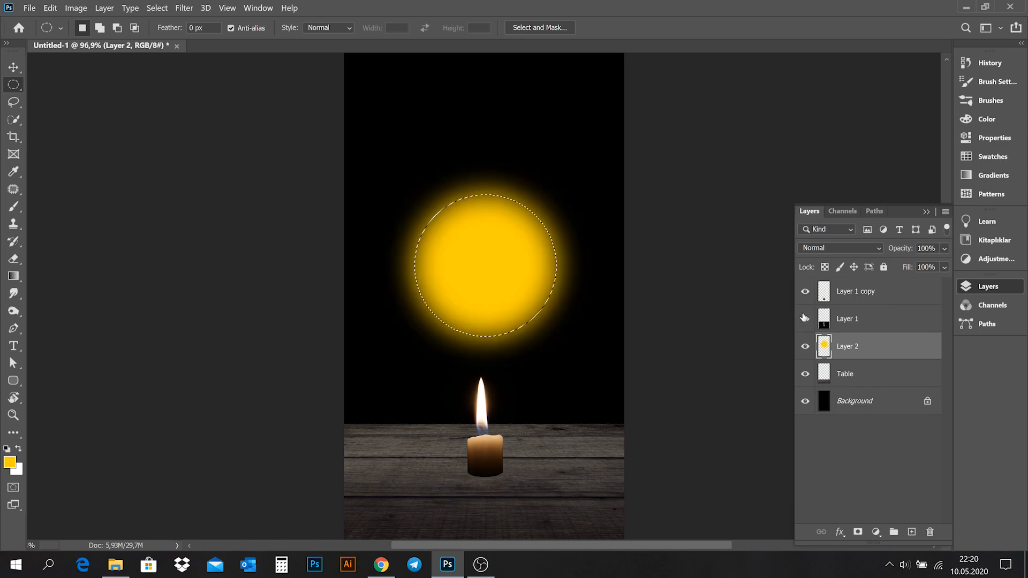
{"action": "key", "text": "ctrl+d"}
Move the yellow glow behind the candle and transform it into a flat, wide ellipse on the tabletop around the candle base.
{"action": "key", "text": "v"}
{"action": "left_click_drag", "start_coordinate": [479, 266], "coordinate": [479, 453]}
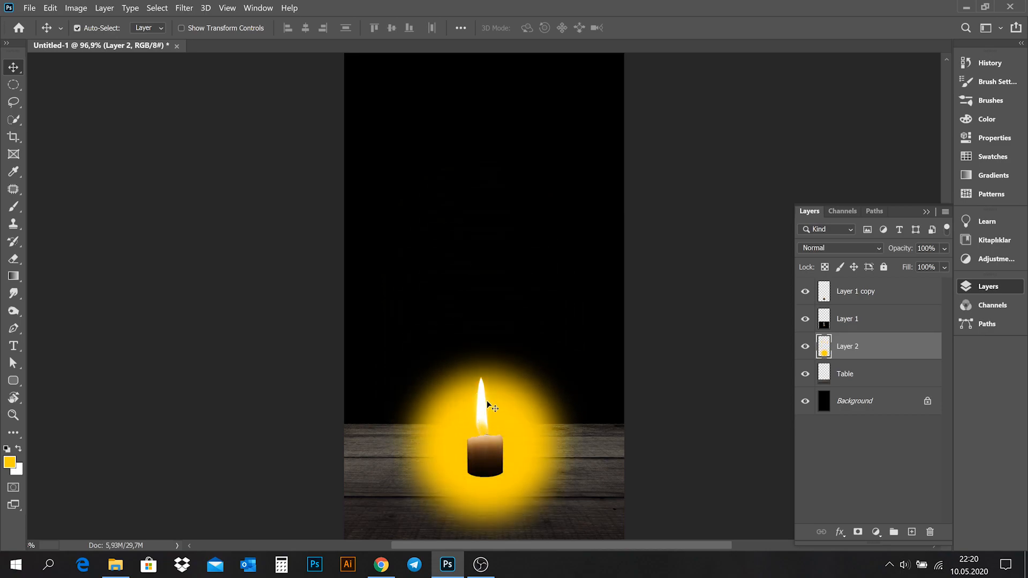
{"action": "key", "text": "ctrl+t"}
{"action": "left_click_drag", "start_coordinate": [484, 340], "coordinate": [526, 461]}
{"action": "left_click_drag", "start_coordinate": [590, 437], "coordinate": [623, 437]}
{"action": "key", "text": "Return"}
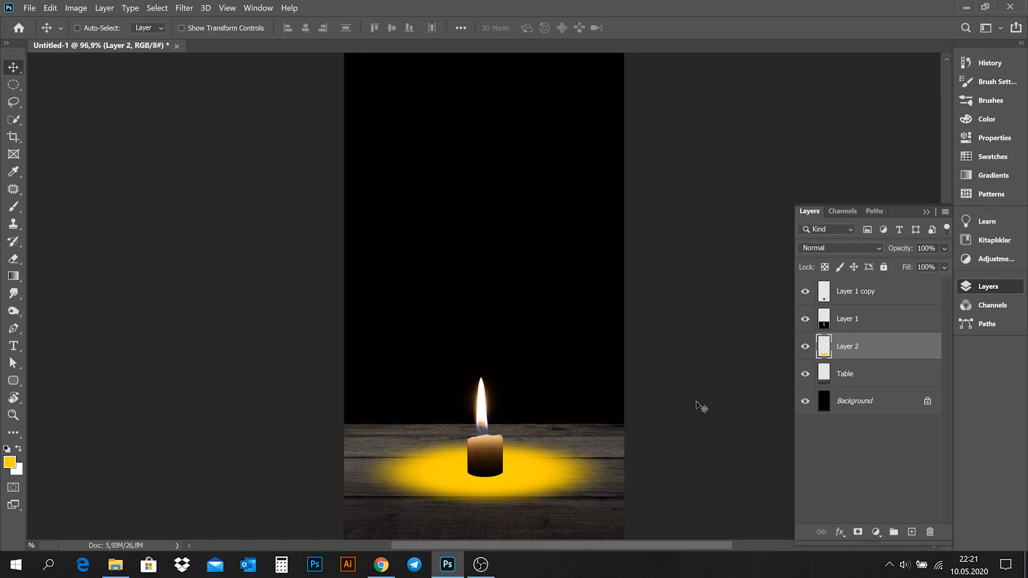
Set the glow layer's blend mode to Color Dodge and shift its hue to -13 with Hue/Saturation.
{"action": "left_click", "coordinate": [836, 249]}
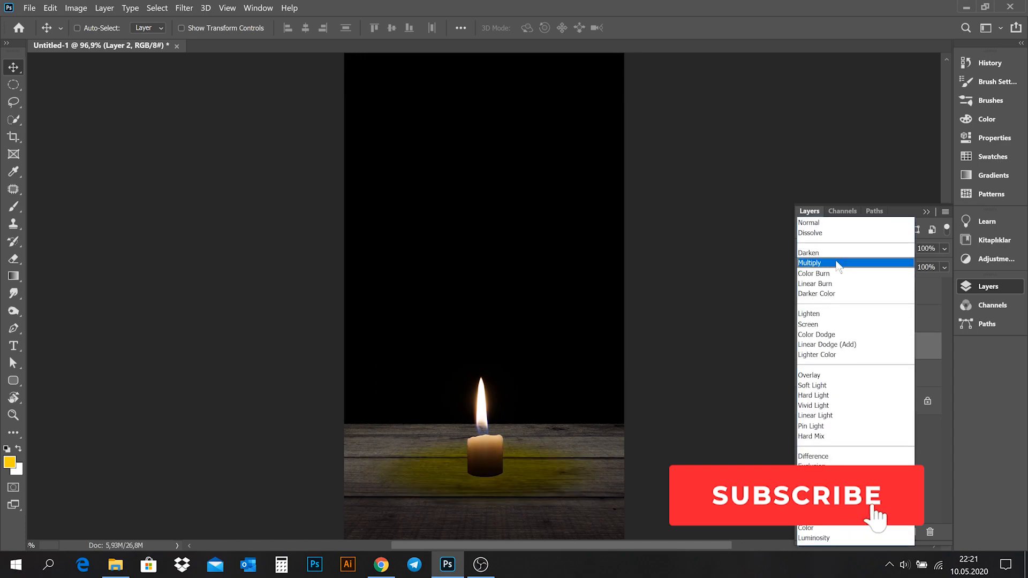
{"action": "left_click", "coordinate": [828, 335]}
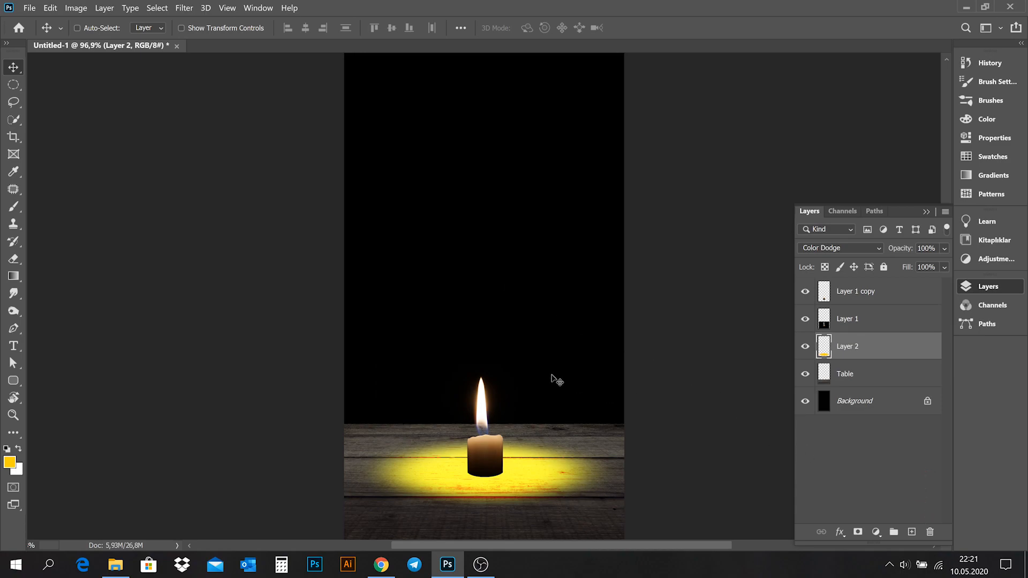
{"action": "key", "text": "ctrl+u"}
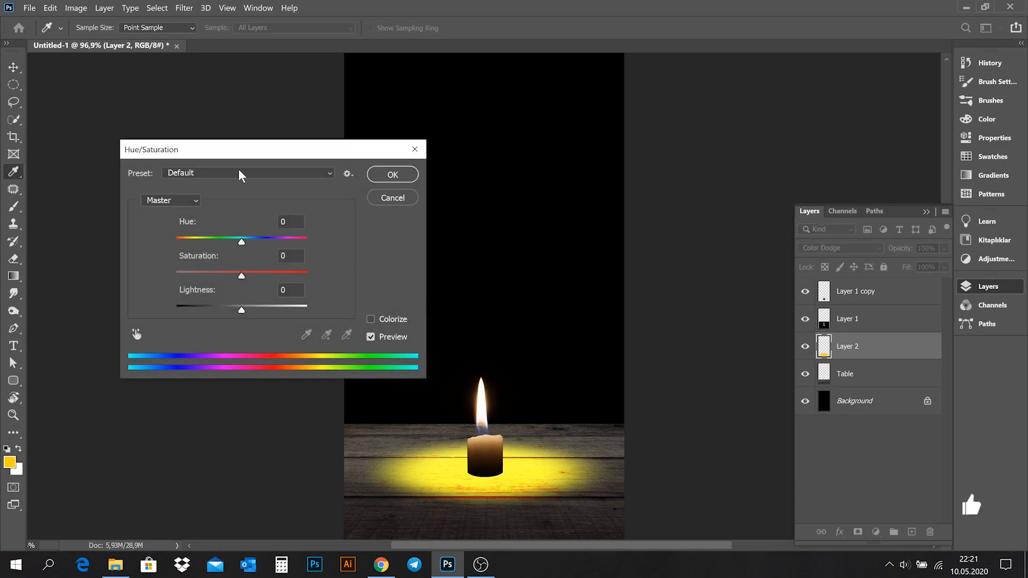
{"action": "left_click_drag", "start_coordinate": [237, 145], "coordinate": [259, 121]}
{"action": "left_click_drag", "start_coordinate": [264, 217], "coordinate": [257, 220]}
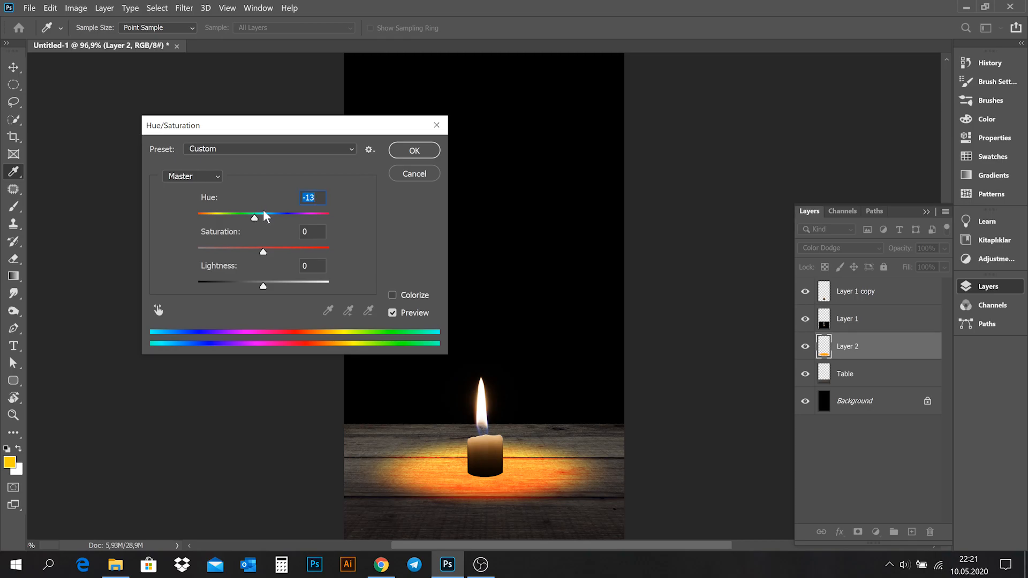
{"action": "key", "text": "Return"}
{"action": "key", "text": "v"}
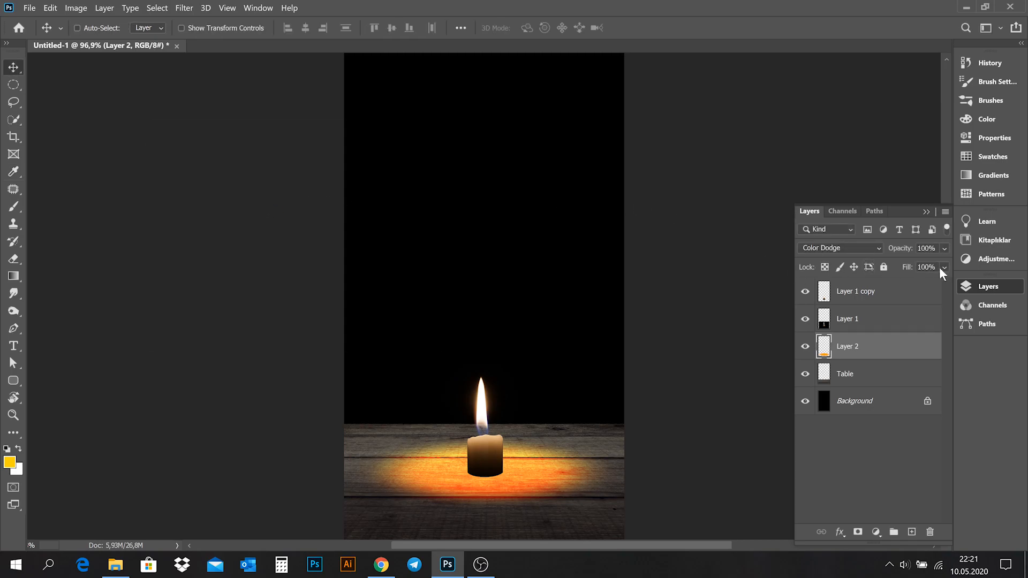
Reduce the glow layer's fill to 66%.
{"action": "left_click", "coordinate": [944, 268]}
{"action": "left_click_drag", "start_coordinate": [943, 287], "coordinate": [923, 287]}
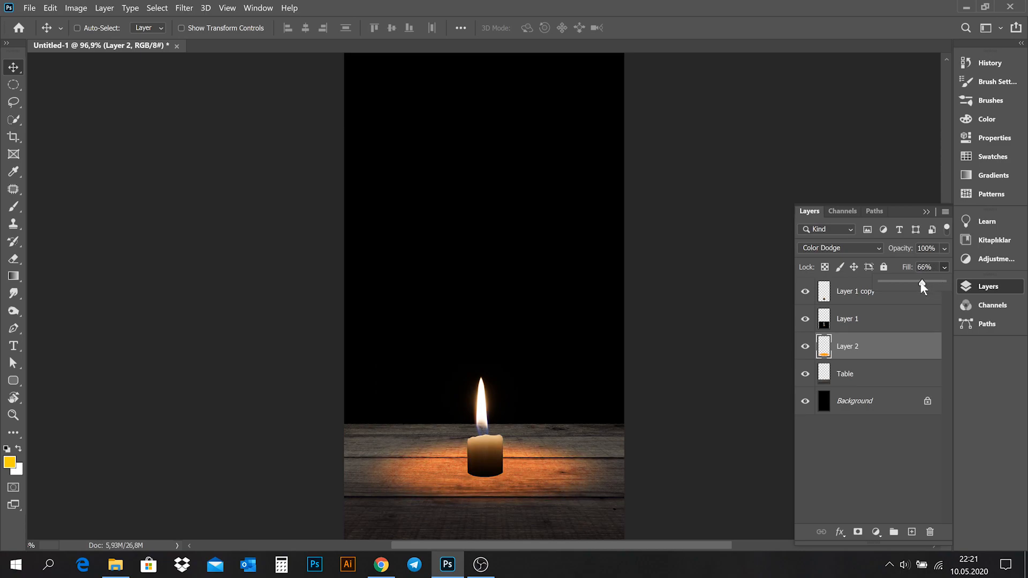
{"action": "left_click", "coordinate": [905, 289]}
Duplicate the glow layer, scale the copy to about 60% around its centre, and compare the image with and without it.
{"action": "key", "text": "ctrl+j"}
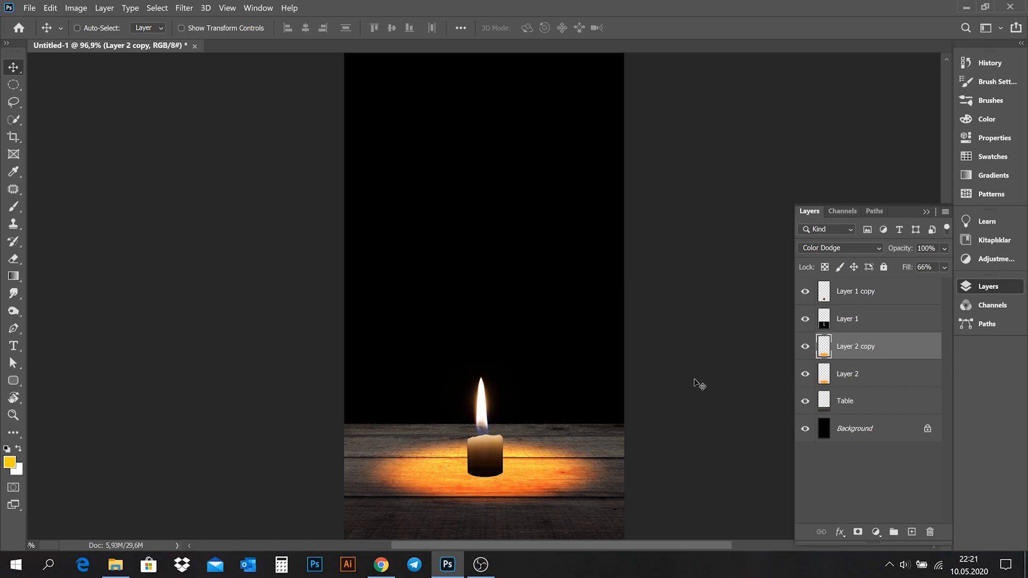
{"action": "key", "text": "ctrl+t"}
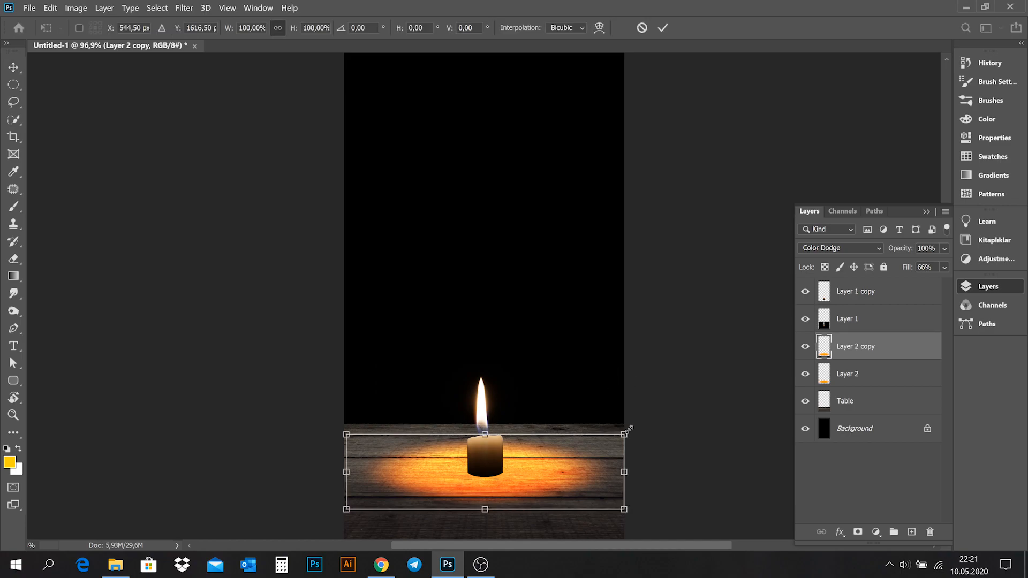
{"action": "left_click_drag", "start_coordinate": [626, 433], "coordinate": [569, 438]}
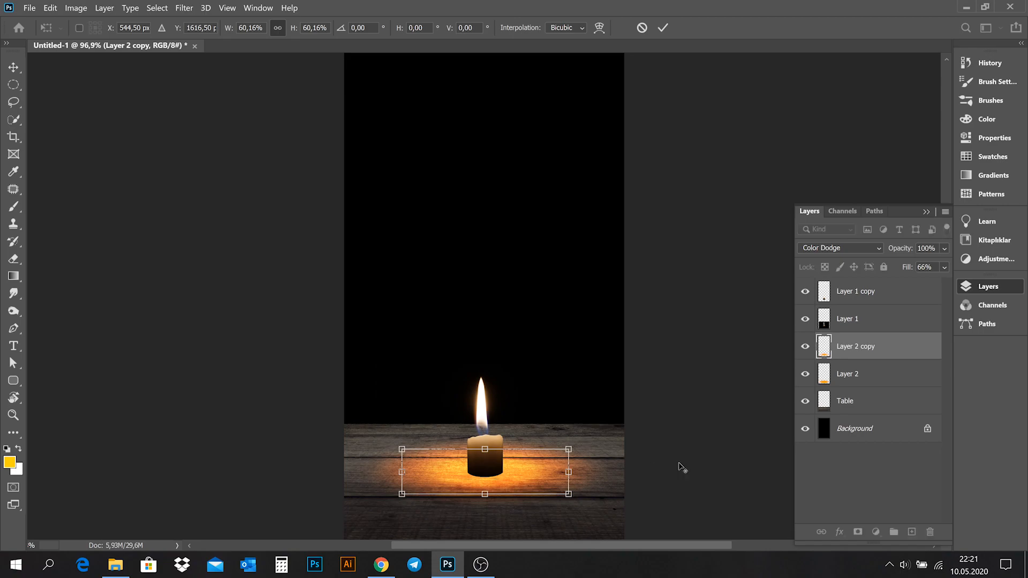
{"action": "key", "text": "Return"}
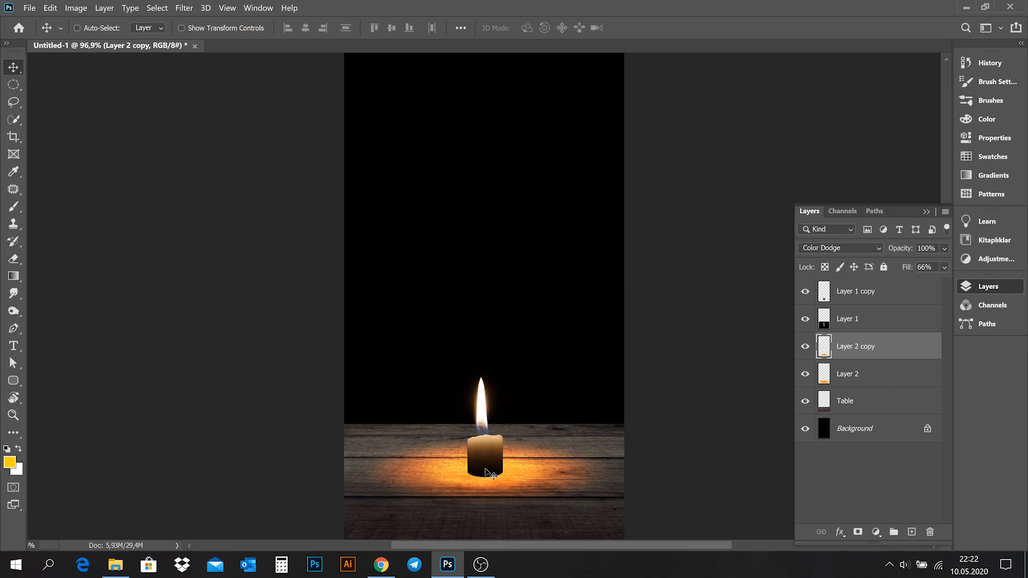
{"action": "left_click", "coordinate": [805, 350]}
{"action": "left_click", "coordinate": [805, 351]}
{"action": "left_click", "coordinate": [805, 352]}
{"action": "left_click", "coordinate": [805, 352]}
Add a new layer above the glow copy and draw a flat elliptical selection around the candle base, feathered by 10 pixels.
{"action": "left_click", "coordinate": [912, 532]}
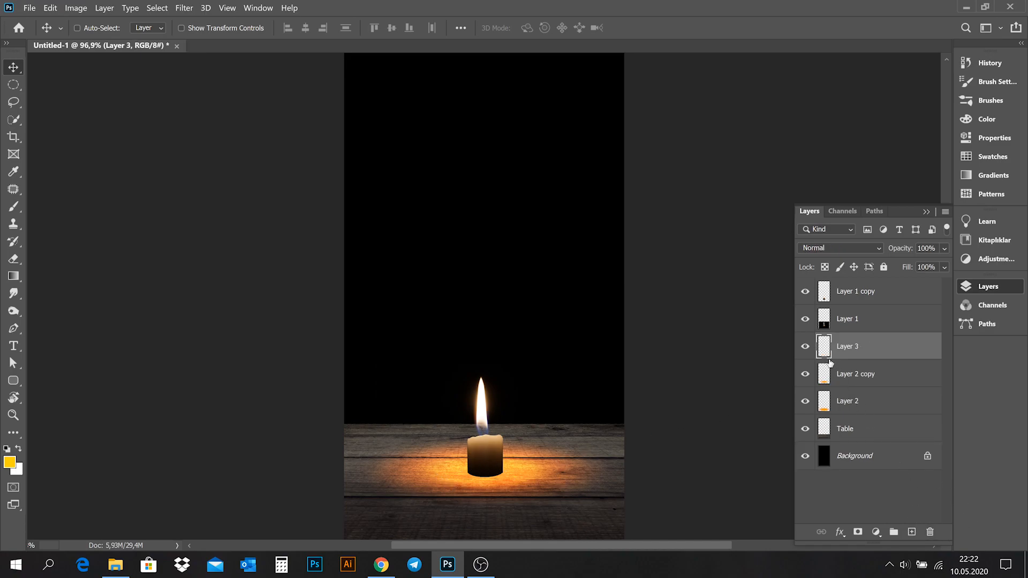
{"action": "left_click", "coordinate": [13, 85]}
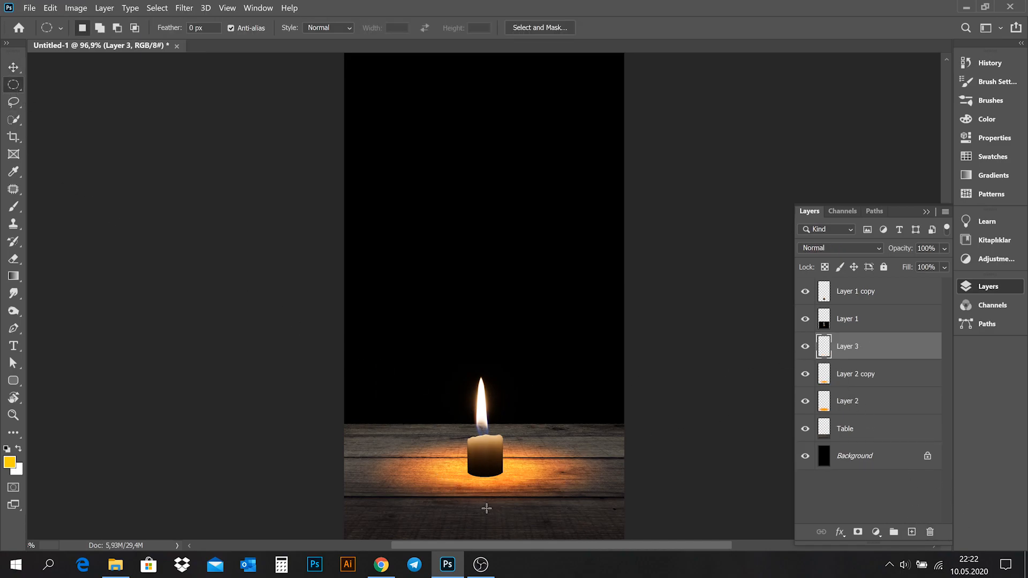
{"action": "left_click_drag", "start_coordinate": [450, 465], "coordinate": [521, 481]}
{"action": "key", "text": "shift+F6"}
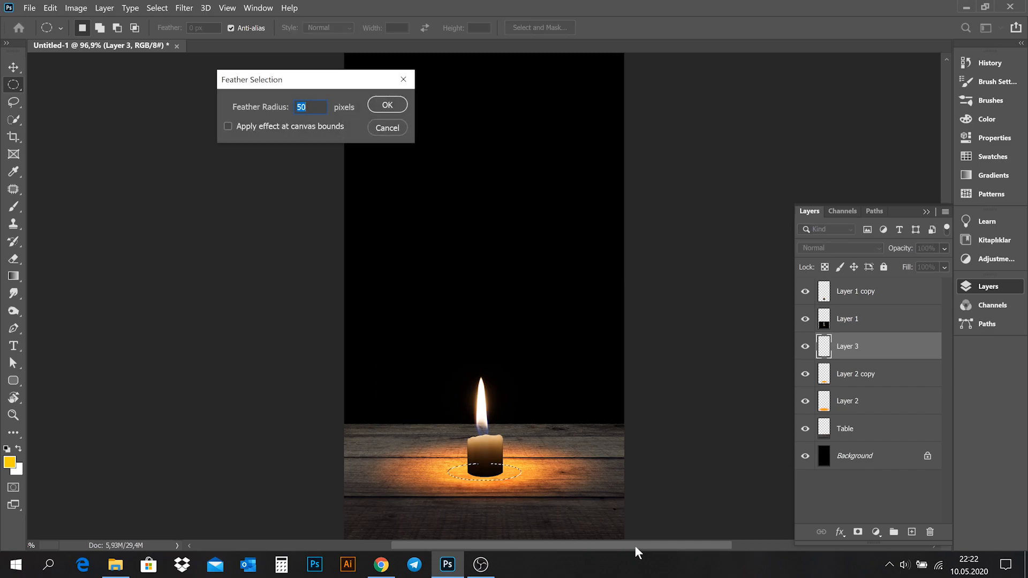
{"action": "type", "text": "50"}
{"action": "key", "text": "Return"}
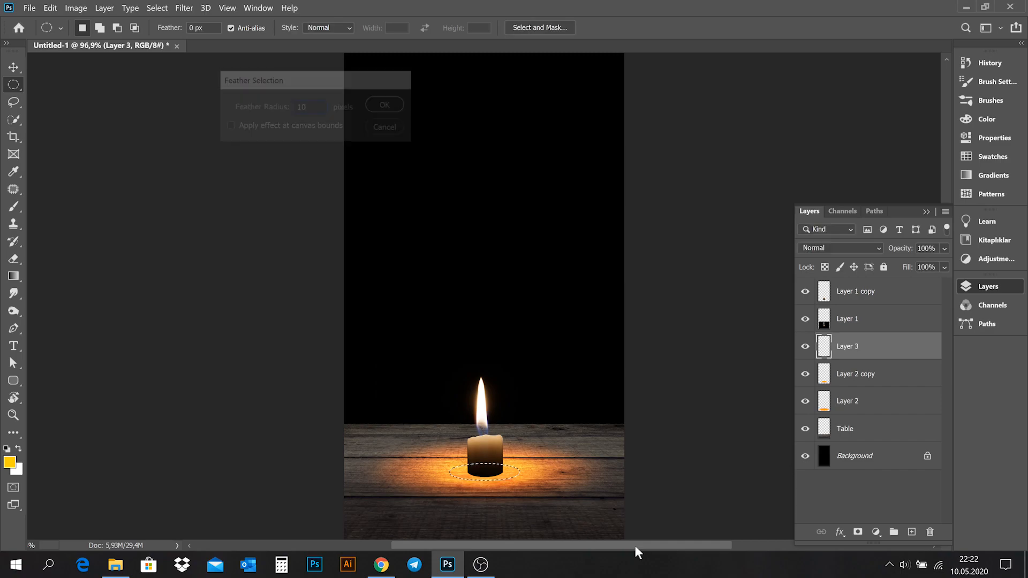
Reset the foreground and background colours to default, fill the ellipse with black as the candle's shadow, and deselect.
{"action": "left_click", "coordinate": [7, 450]}
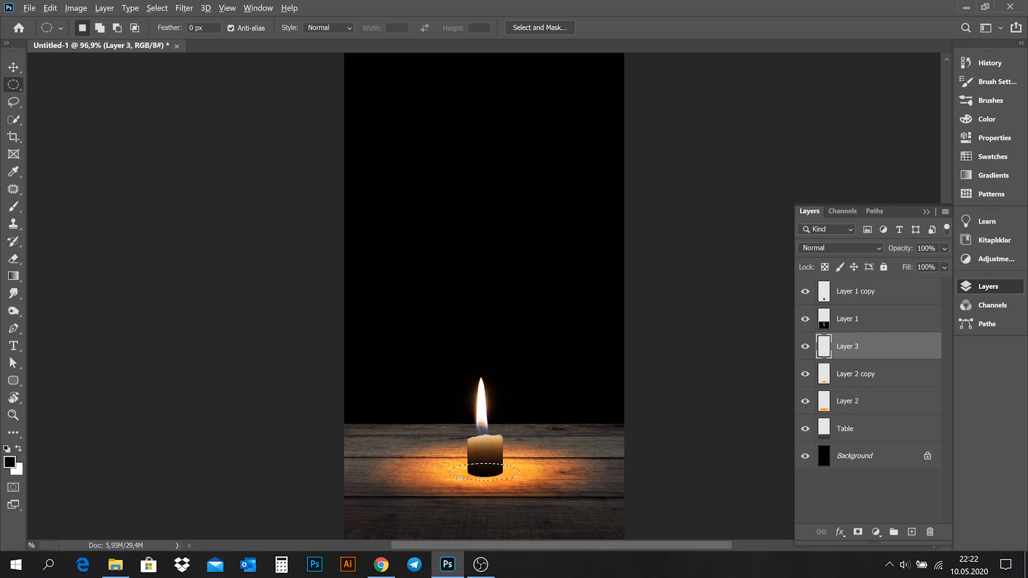
{"action": "key", "text": "alt+BackSpace"}
{"action": "key", "text": "ctrl+d"}
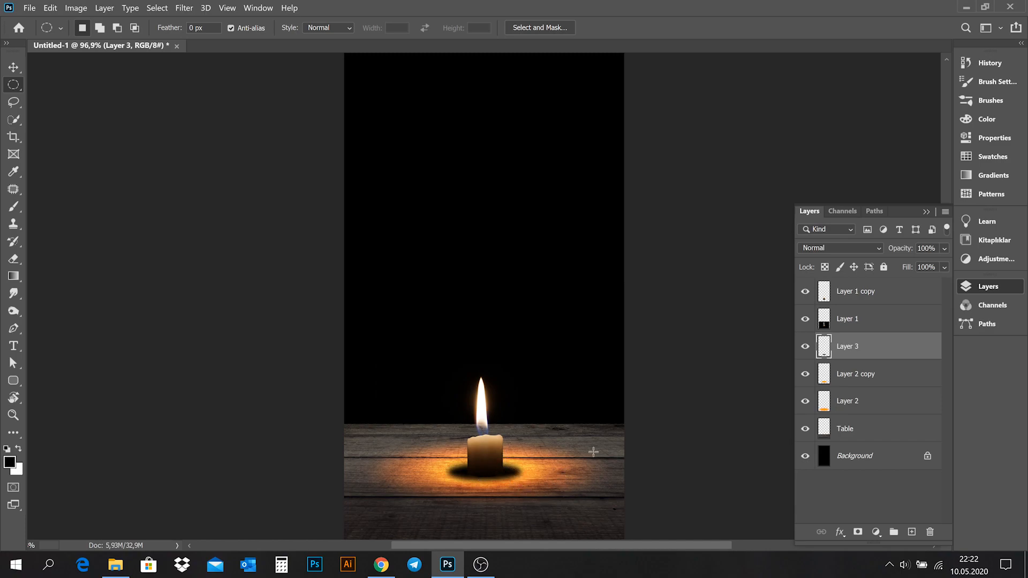
Darken the Table layer with Levels by setting the midtone input to 0,75.
{"action": "left_click", "coordinate": [848, 431]}
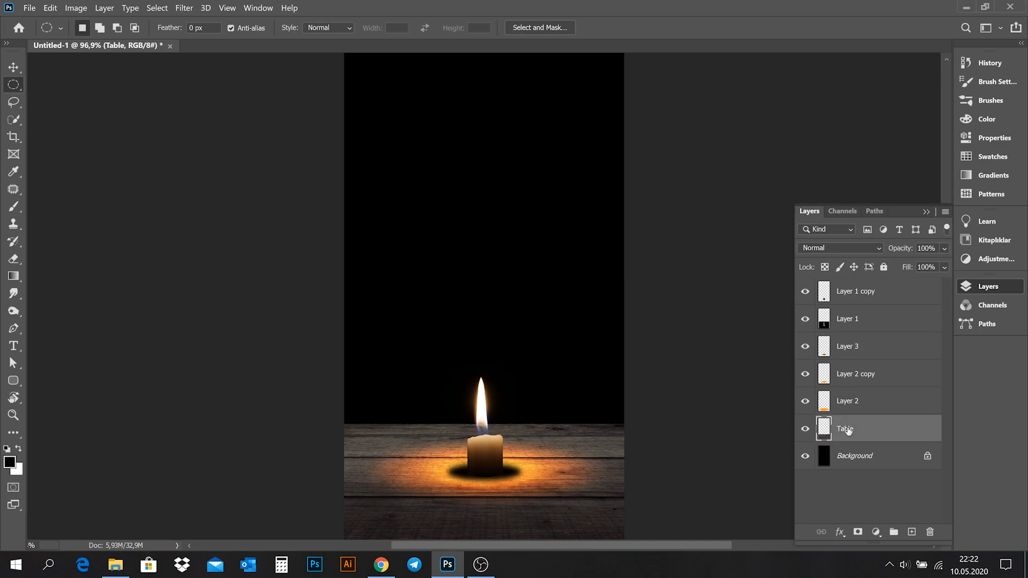
{"action": "key", "text": "ctrl+l"}
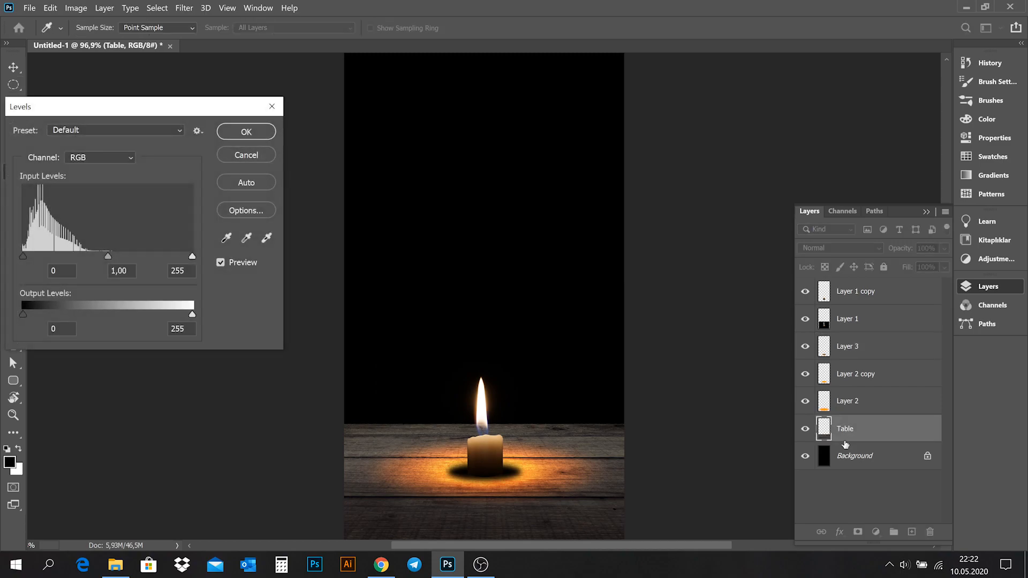
{"action": "left_click_drag", "start_coordinate": [107, 255], "coordinate": [119, 254]}
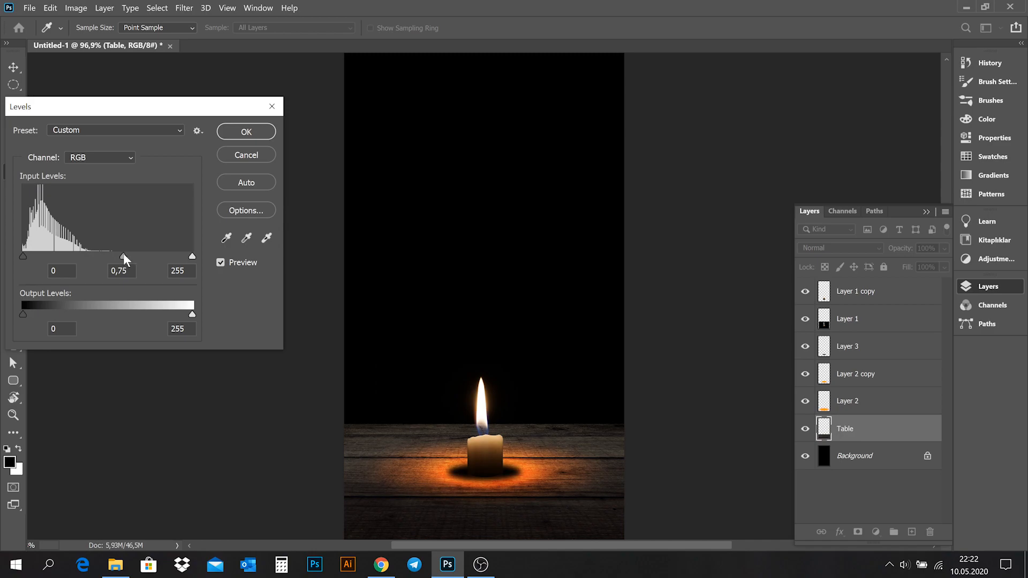
{"action": "key", "text": "Return"}
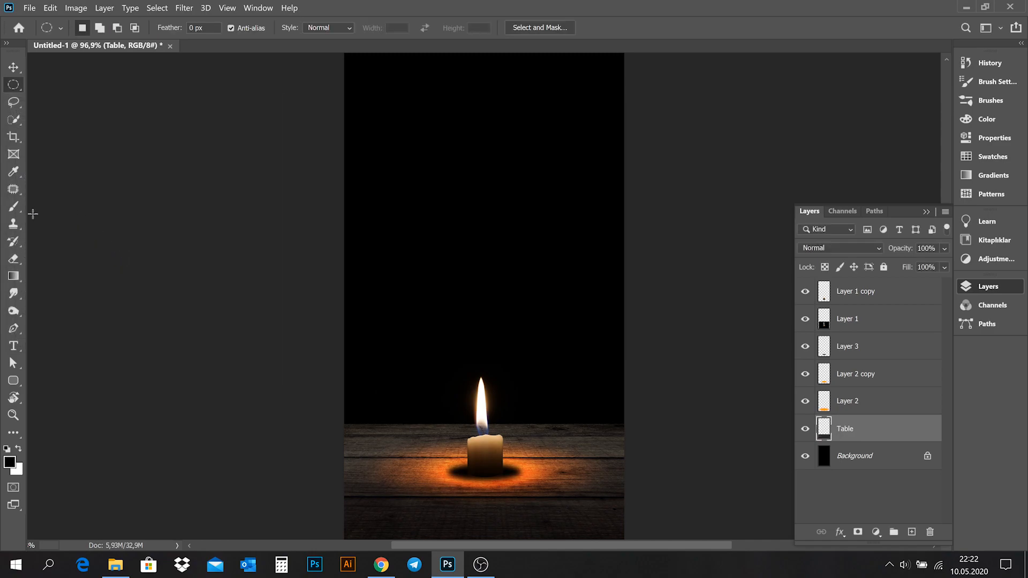
Create a soft selection of the image's upper part down to the tabletop with a vertical black-to-white gradient in Quick Mask mode.
{"action": "left_click", "coordinate": [14, 277]}
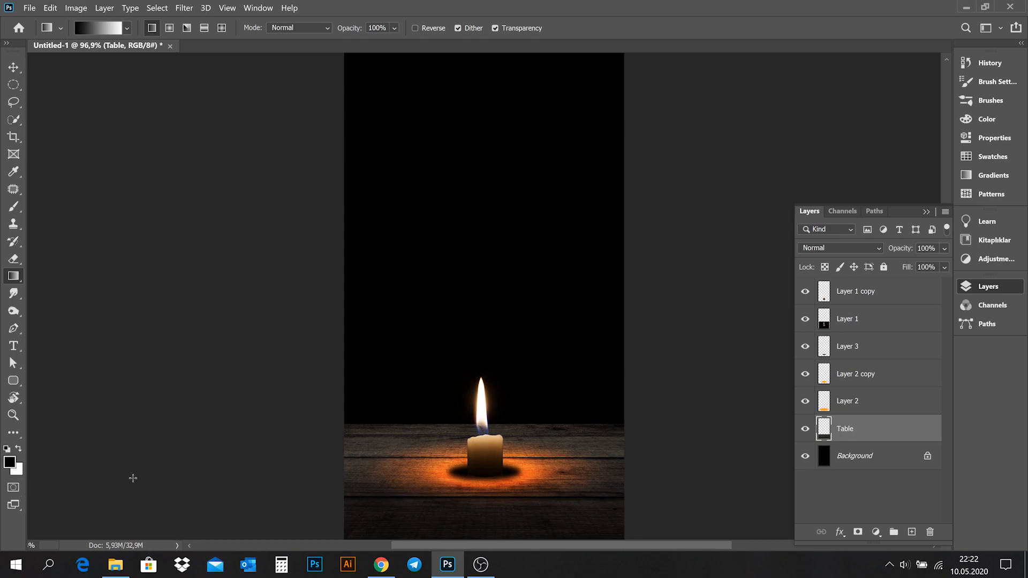
{"action": "key", "text": "q"}
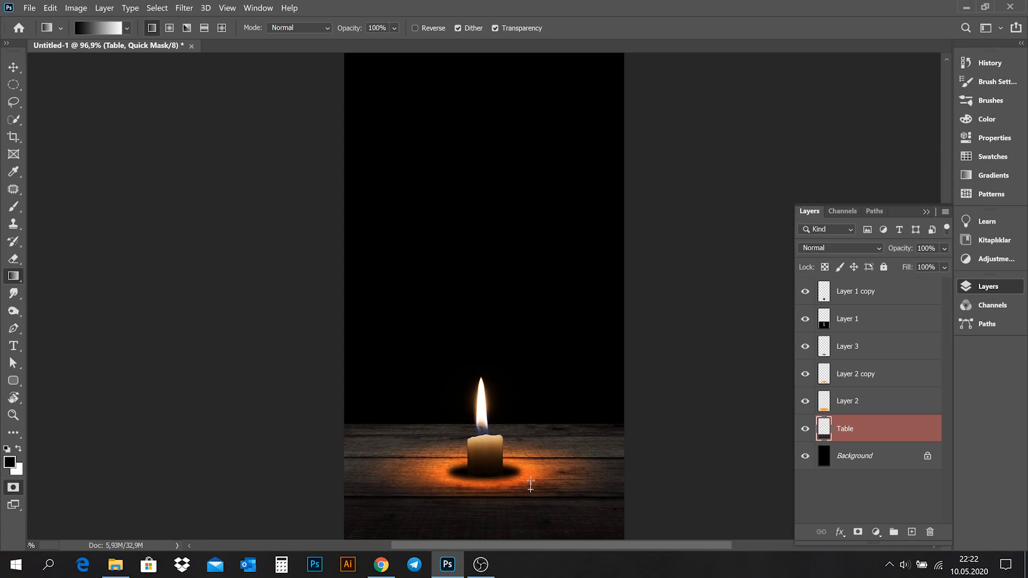
{"action": "left_click_drag", "start_coordinate": [530, 490], "coordinate": [531, 490]}
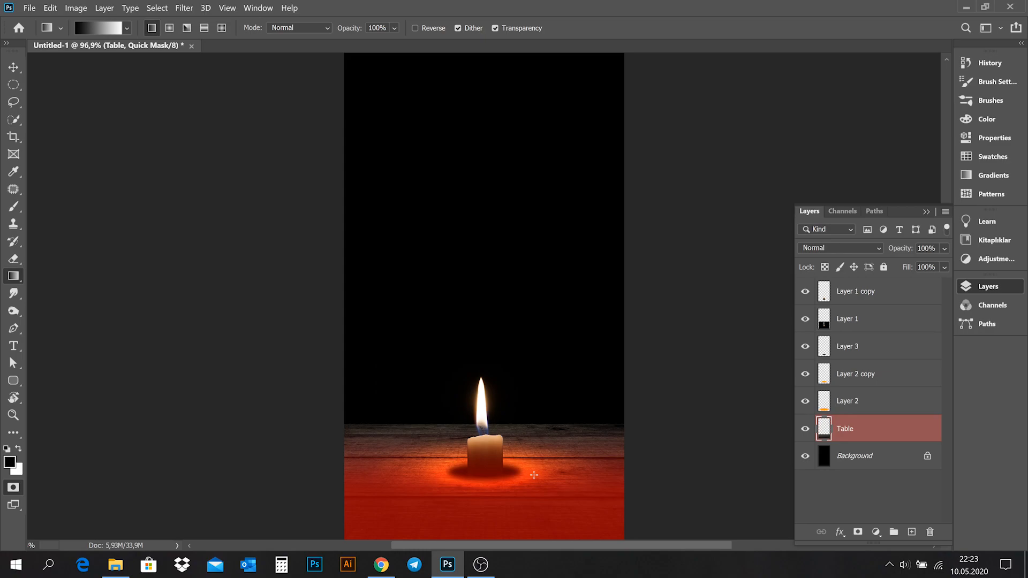
{"action": "key", "text": "q"}
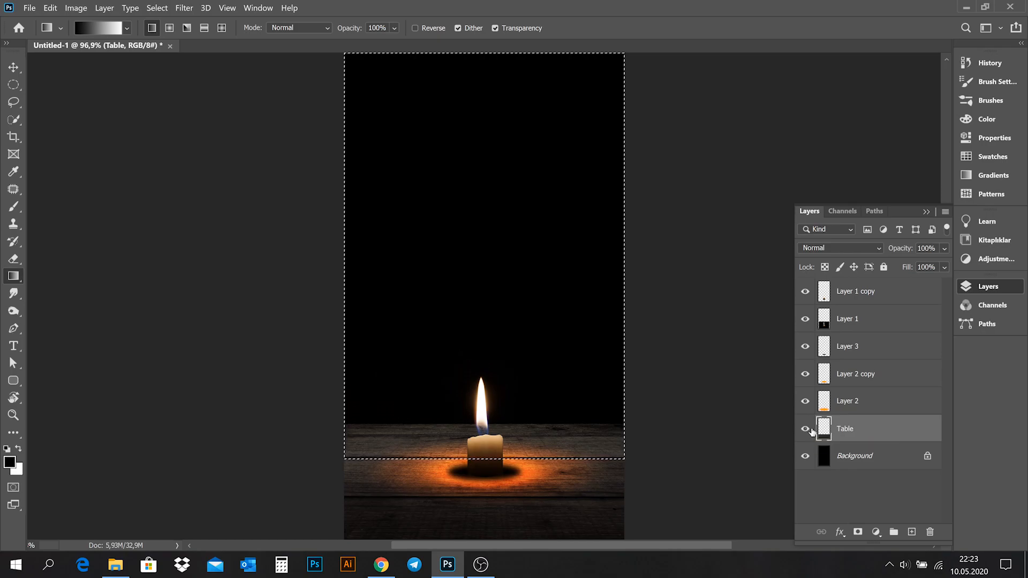
Darken the selected far part of the Table layer with Levels by setting the white output level to 77, and deselect.
{"action": "key", "text": "ctrl+l"}
{"action": "left_click_drag", "start_coordinate": [178, 113], "coordinate": [315, 103]}
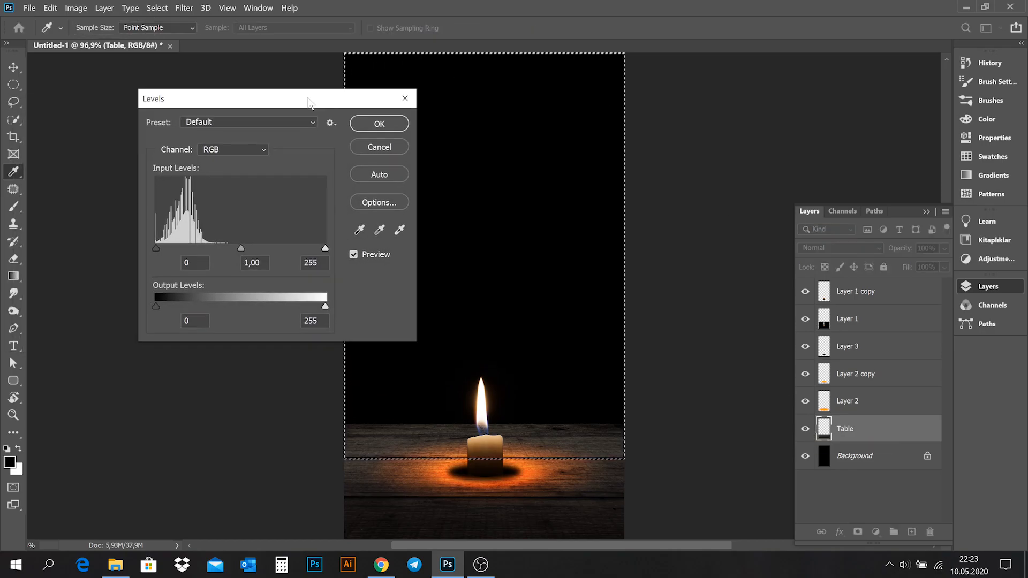
{"action": "left_click_drag", "start_coordinate": [329, 304], "coordinate": [314, 305]}
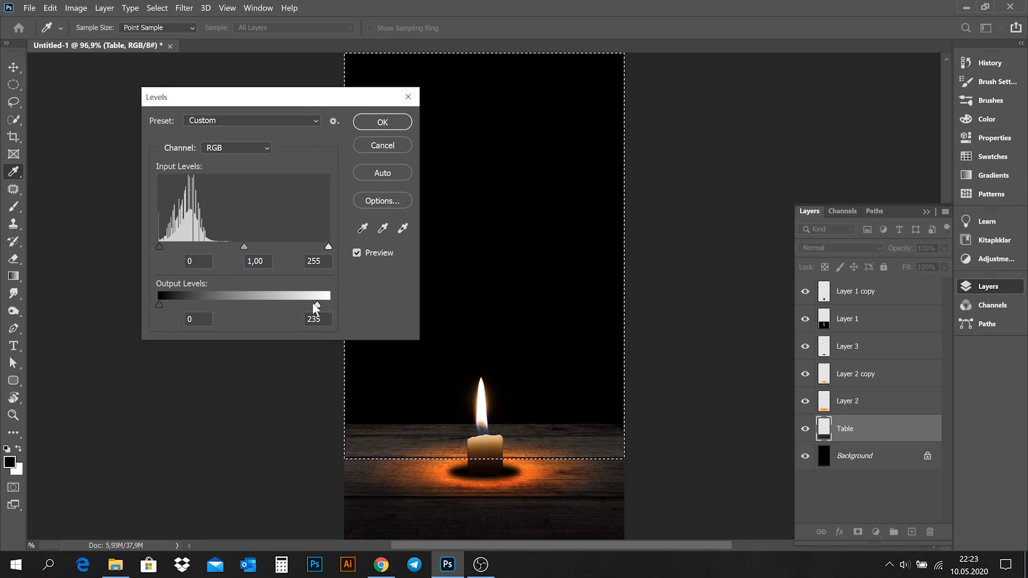
{"action": "left_click_drag", "start_coordinate": [251, 305], "coordinate": [211, 307]}
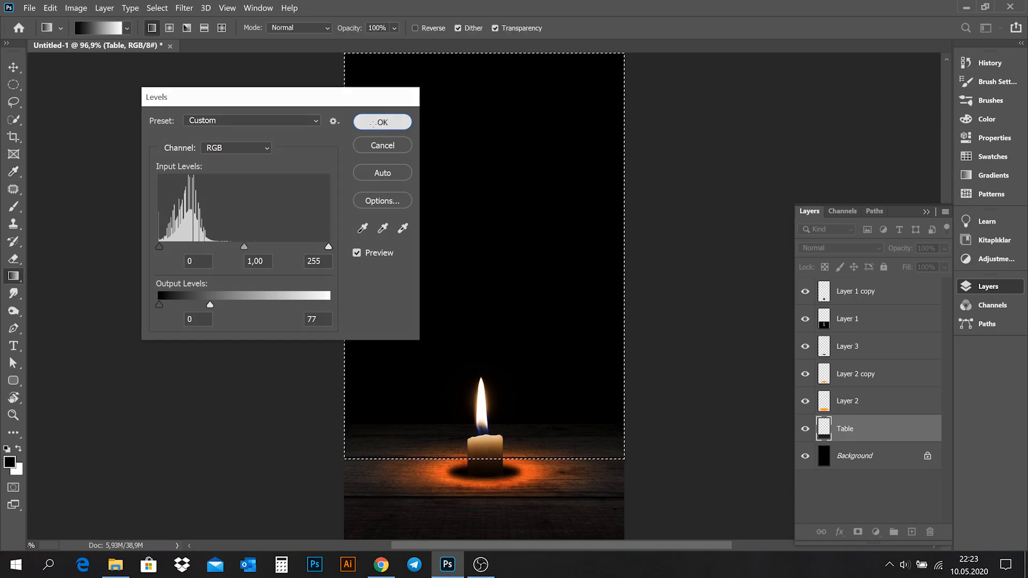
{"action": "left_click", "coordinate": [383, 122]}
{"action": "key", "text": "g"}
{"action": "key", "text": "ctrl+d"}
{"action": "key", "text": "ctrl+minus"}
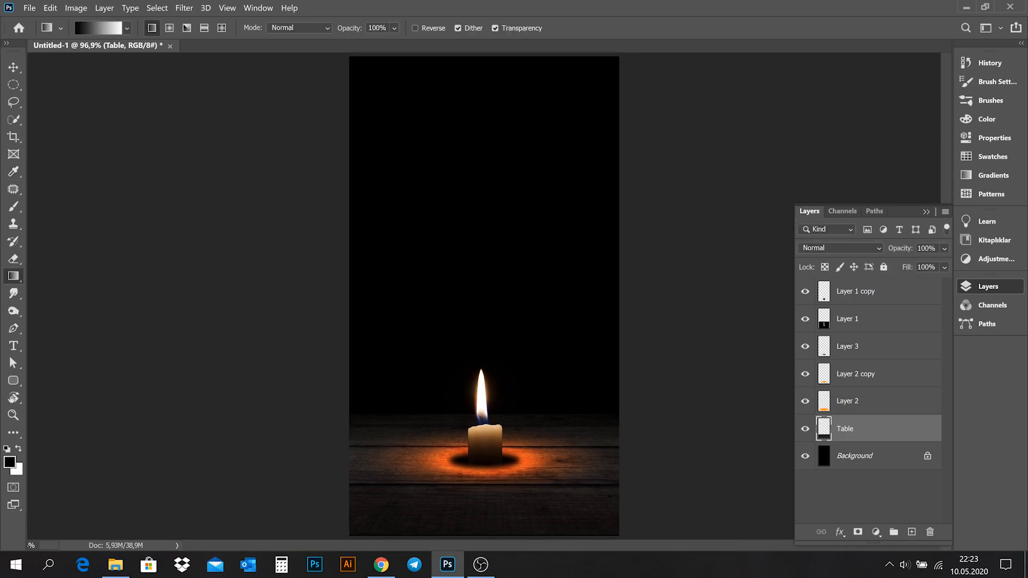
Set the blend mode of Layer 2 copy to Screen and its opacity to 64%.
{"action": "left_click", "coordinate": [851, 378]}
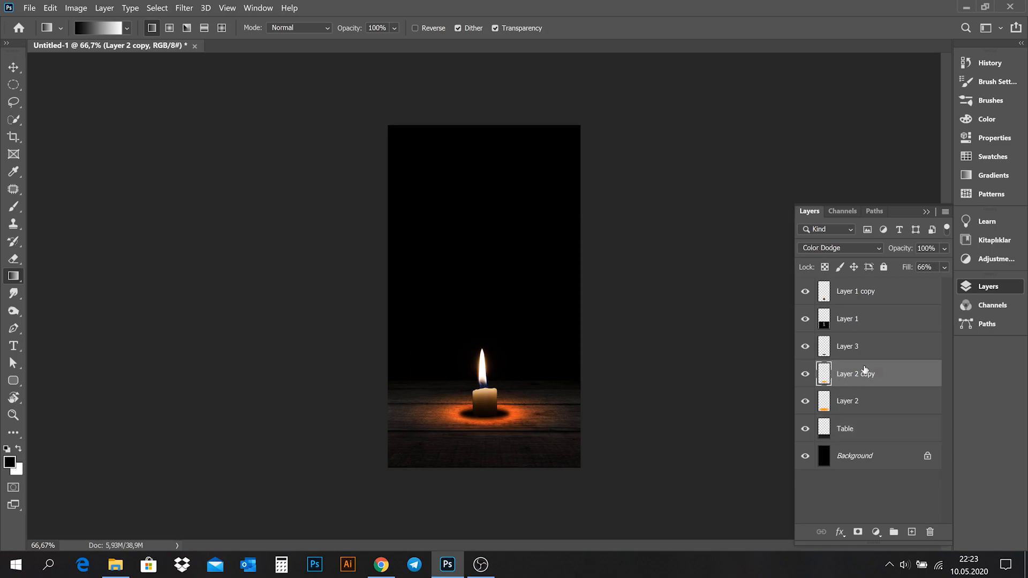
{"action": "left_click", "coordinate": [858, 248]}
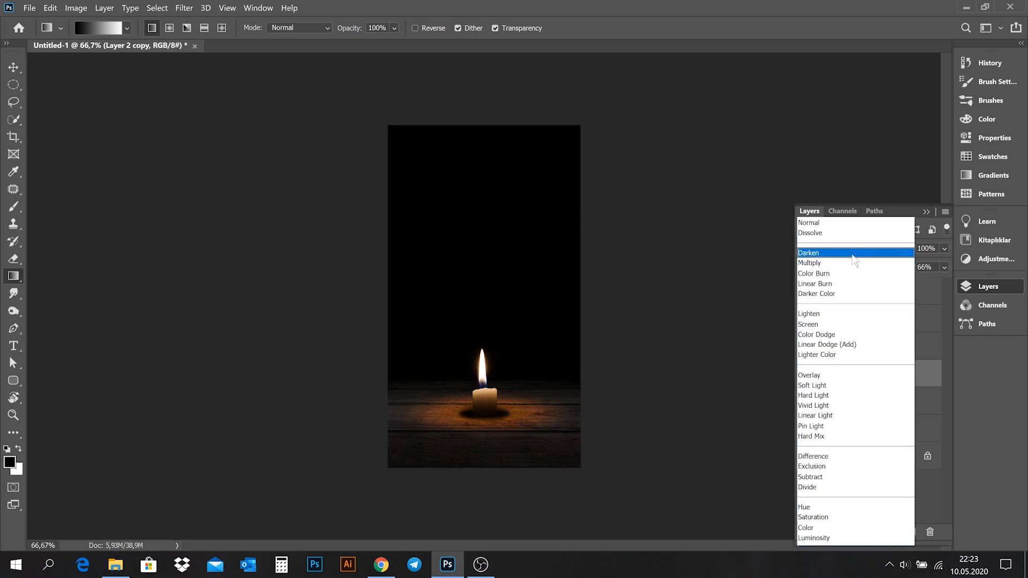
{"action": "left_click", "coordinate": [829, 328]}
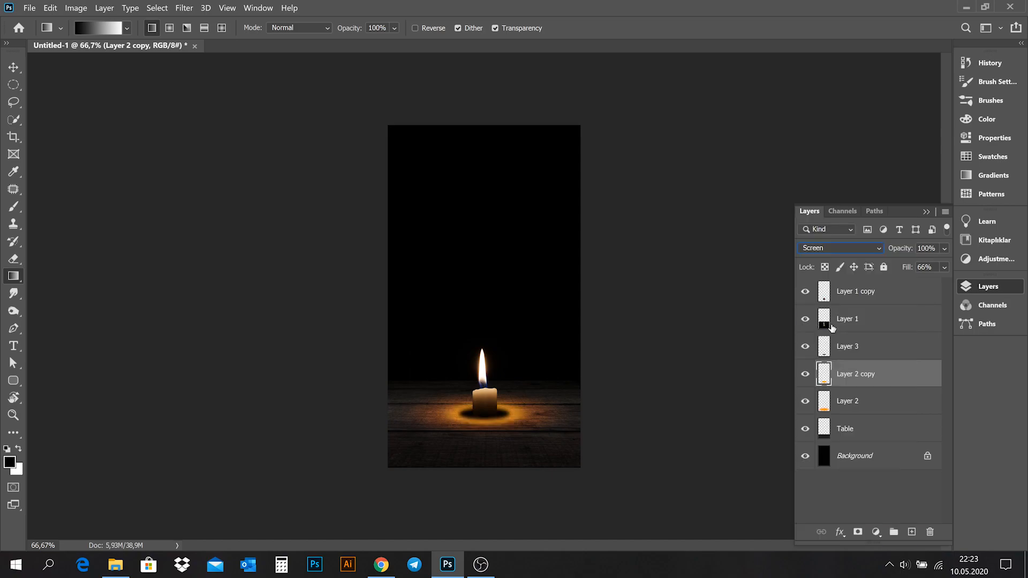
{"action": "left_click", "coordinate": [944, 249]}
{"action": "left_click_drag", "start_coordinate": [944, 263], "coordinate": [922, 267]}
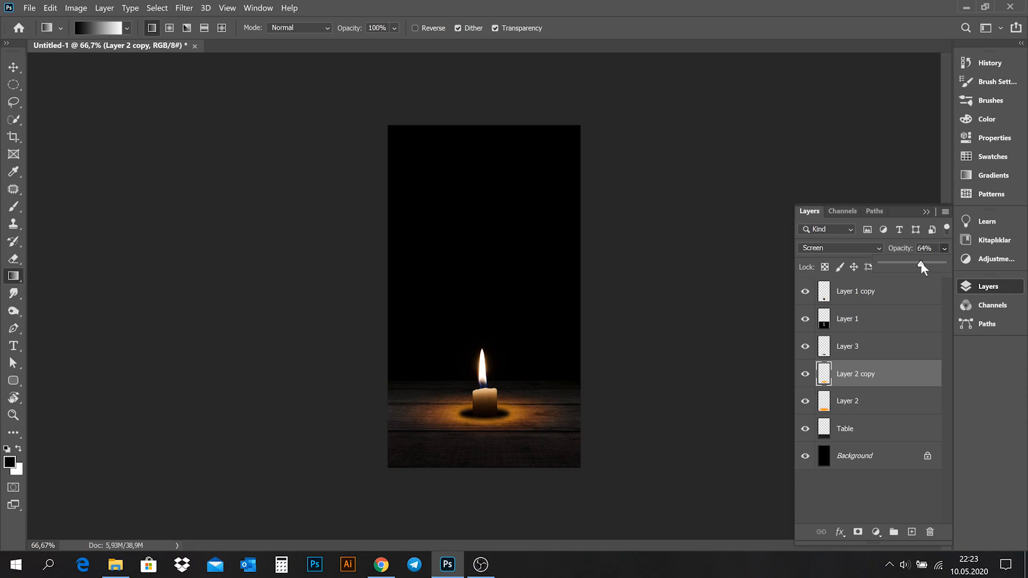
{"action": "left_click", "coordinate": [648, 446]}
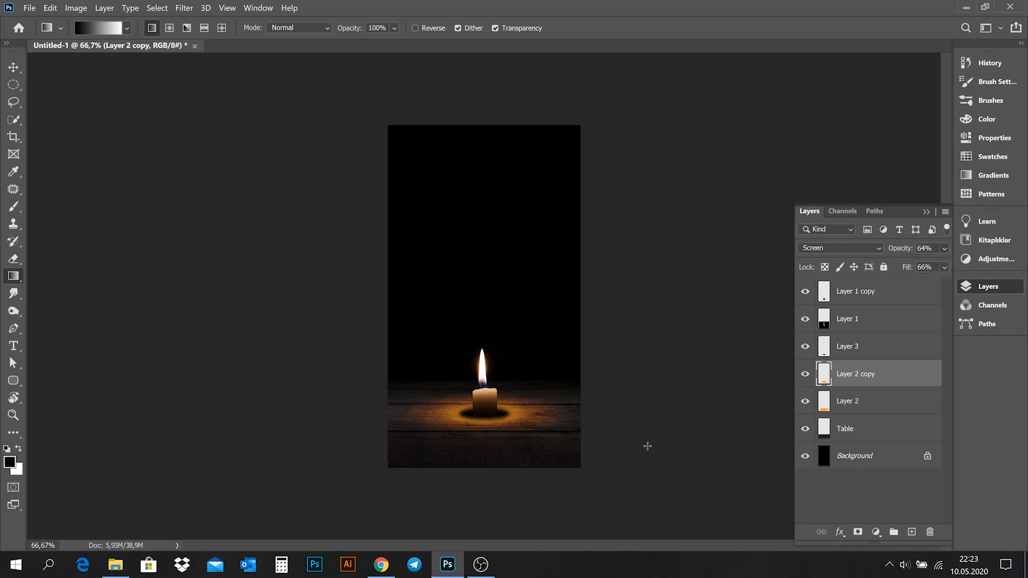
Group all layers from Layer 1 copy down to Layer 2 and name the group candle.
{"action": "left_click", "coordinate": [857, 353]}
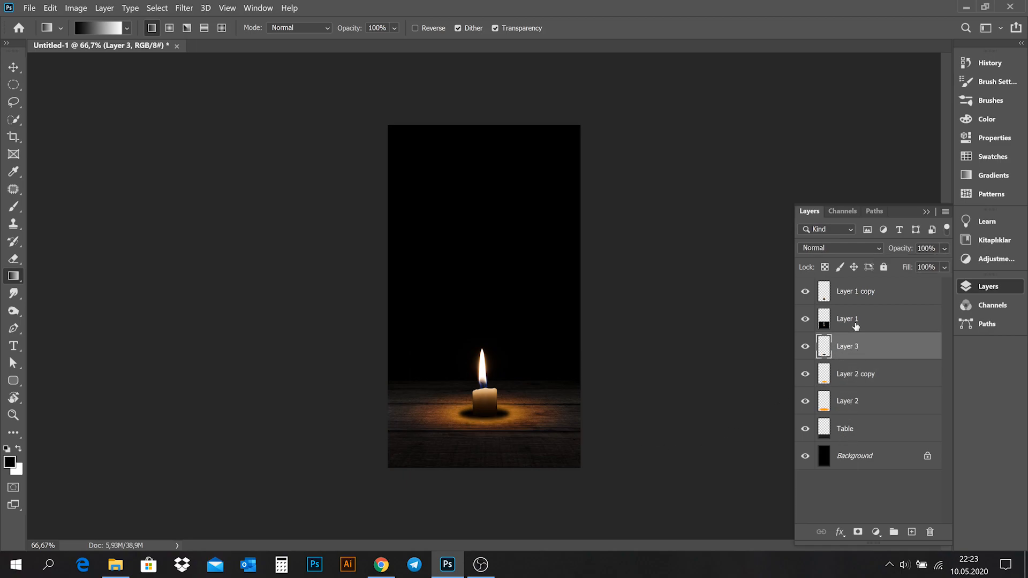
{"action": "left_click", "coordinate": [857, 294]}
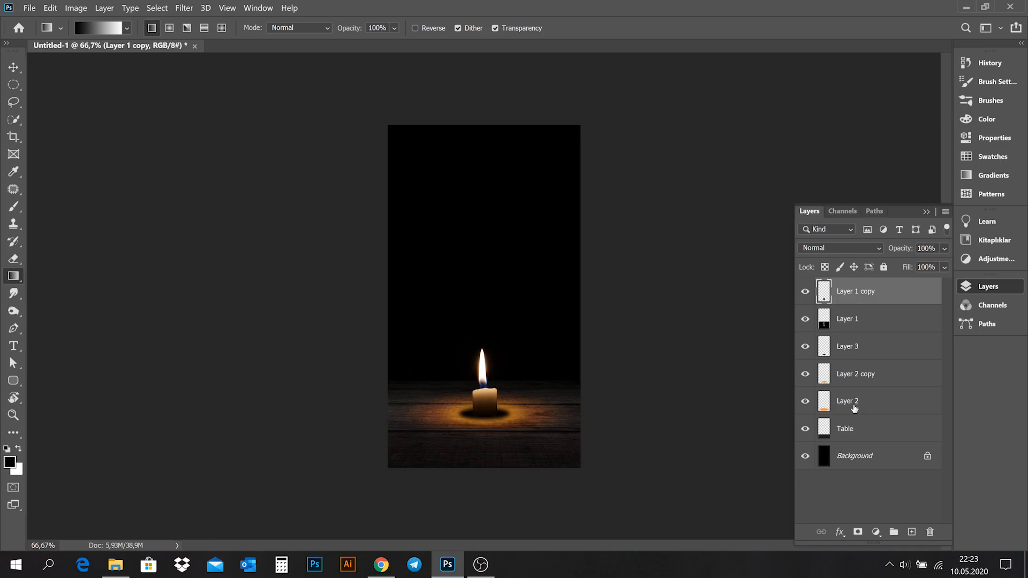
{"action": "left_click", "coordinate": [856, 406], "text": "shift"}
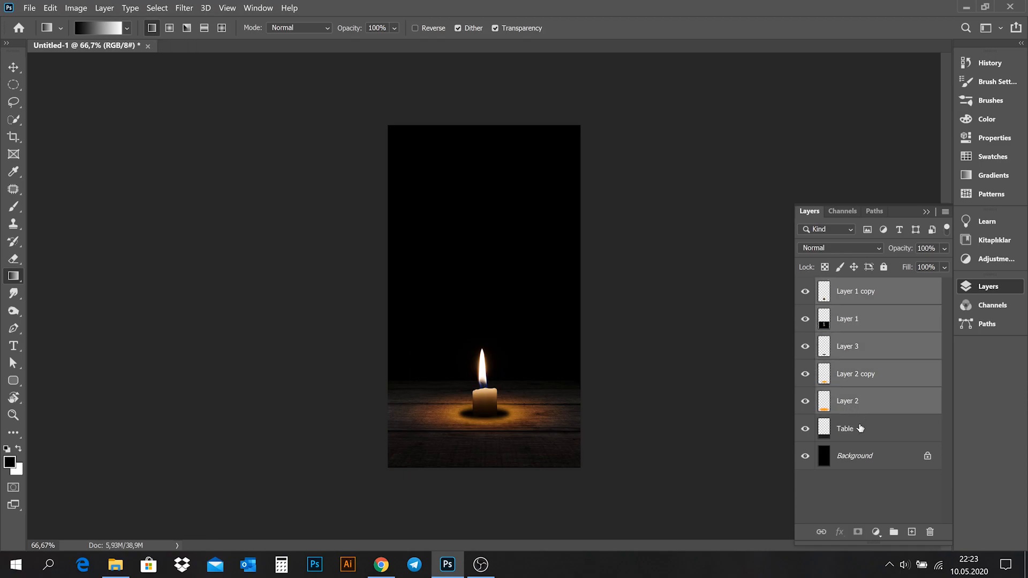
{"action": "key", "text": "ctrl+g"}
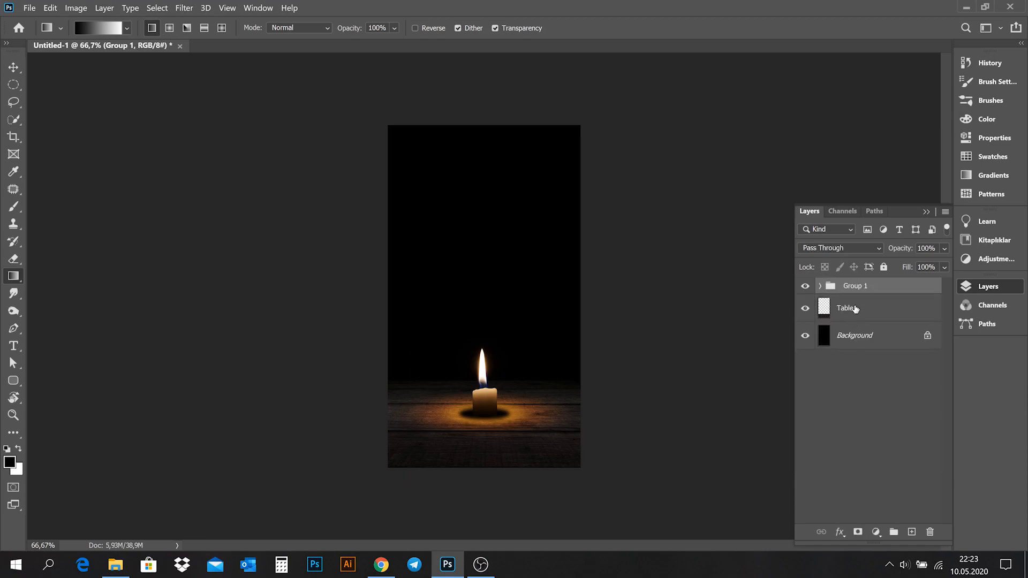
{"action": "double_click", "coordinate": [855, 287]}
{"action": "type", "text": "candle"}
{"action": "key", "text": "Return"}
Move the candle group and the Table layer together slightly lower in the image.
{"action": "key", "text": "v"}
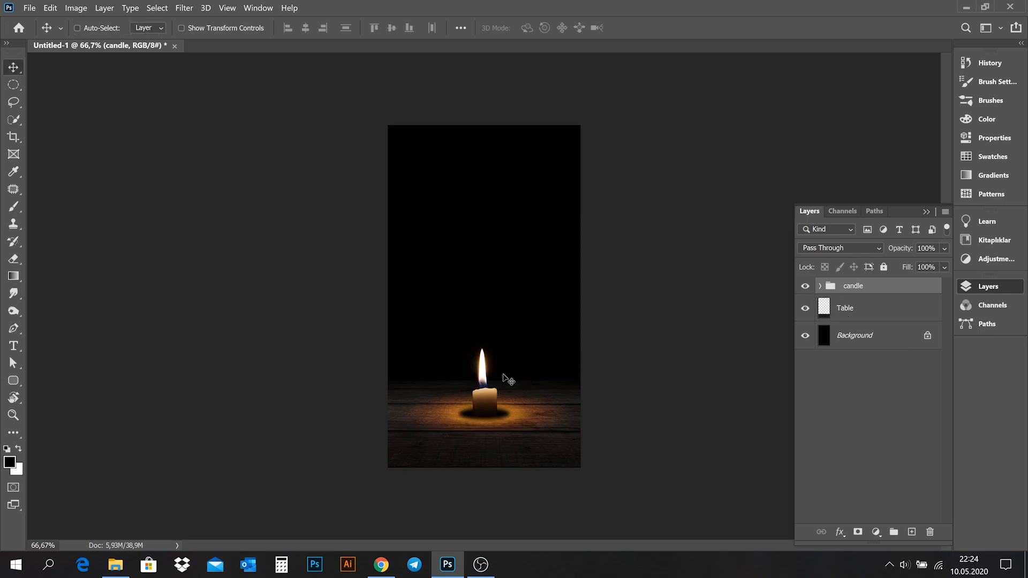
{"action": "left_click", "coordinate": [867, 309]}
{"action": "left_click_drag", "start_coordinate": [573, 384], "coordinate": [573, 394]}
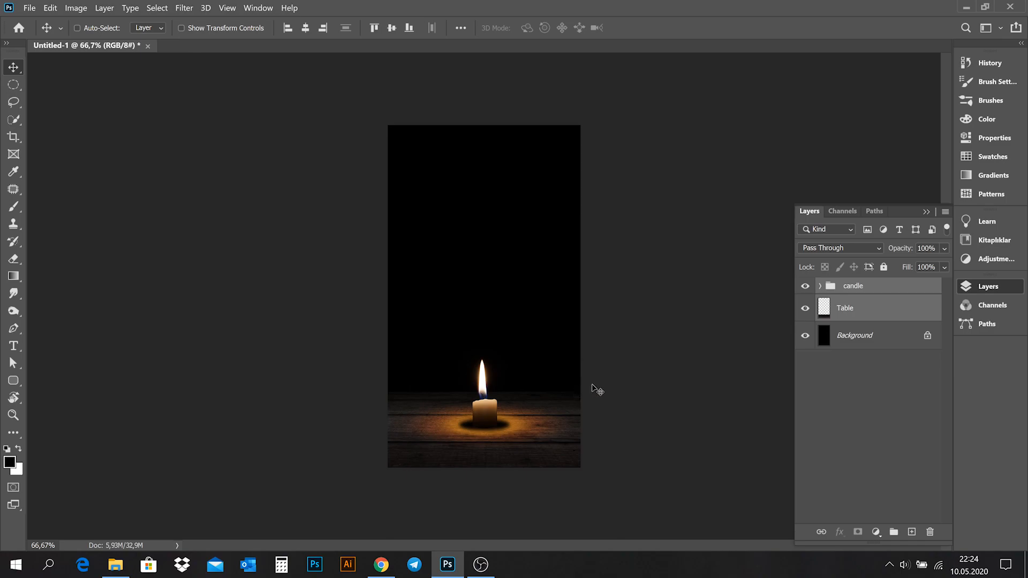
{"action": "key", "text": "shift+Down"}
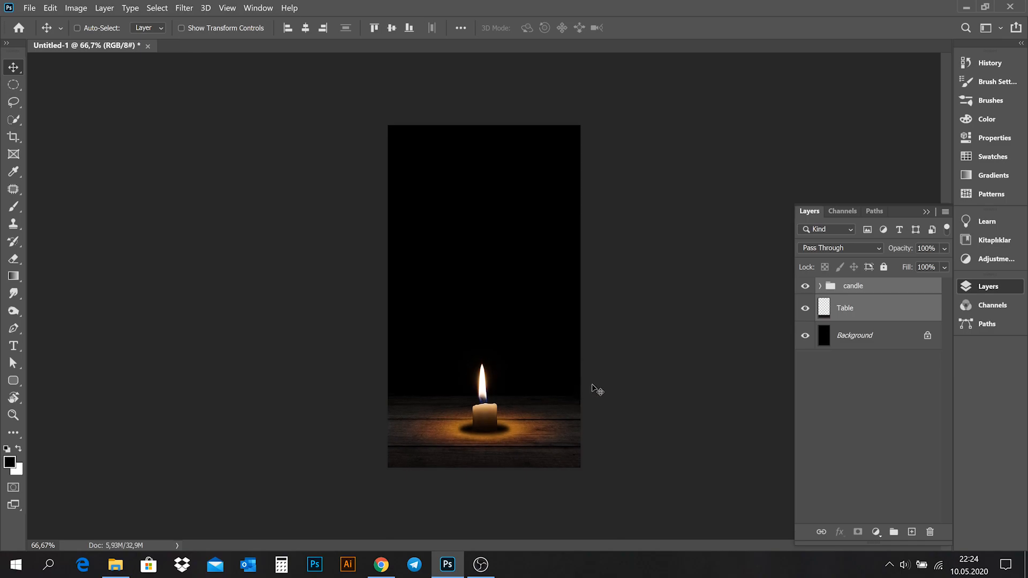
Shift the midtones of Layer 1 copy in the candle group towards yellow with Color Balance.
{"action": "left_click", "coordinate": [852, 292]}
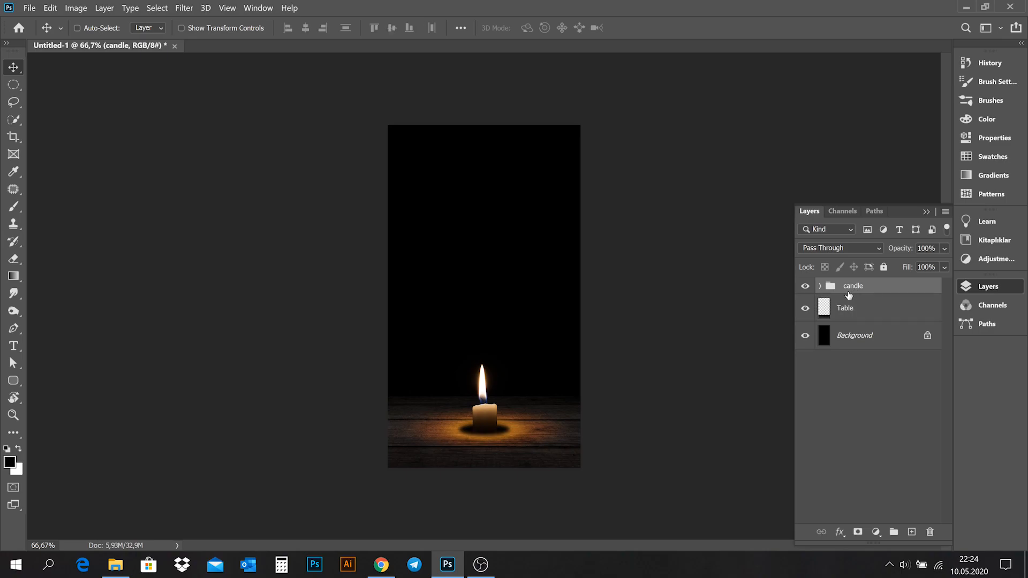
{"action": "left_click", "coordinate": [820, 286]}
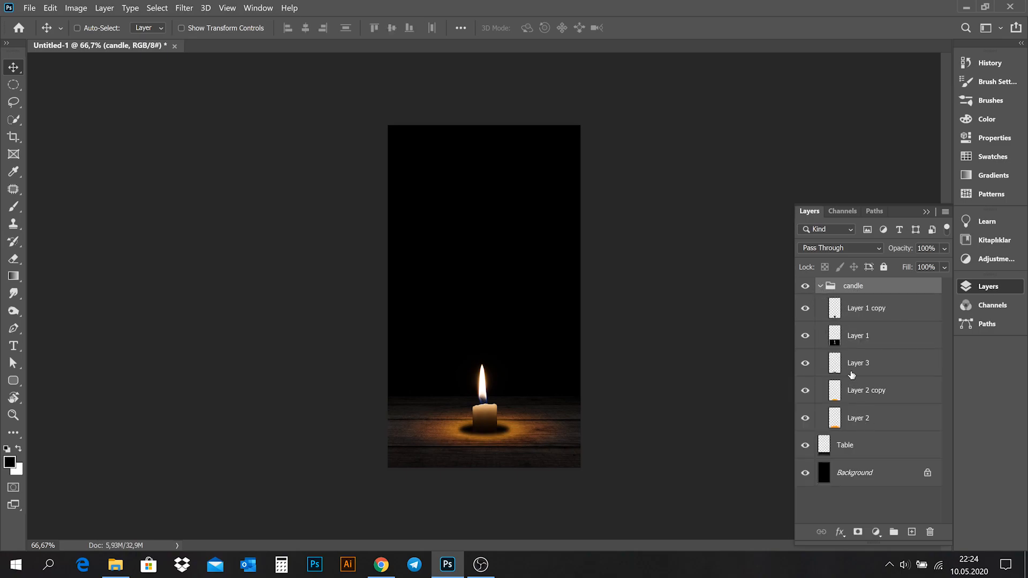
{"action": "left_click", "coordinate": [852, 315]}
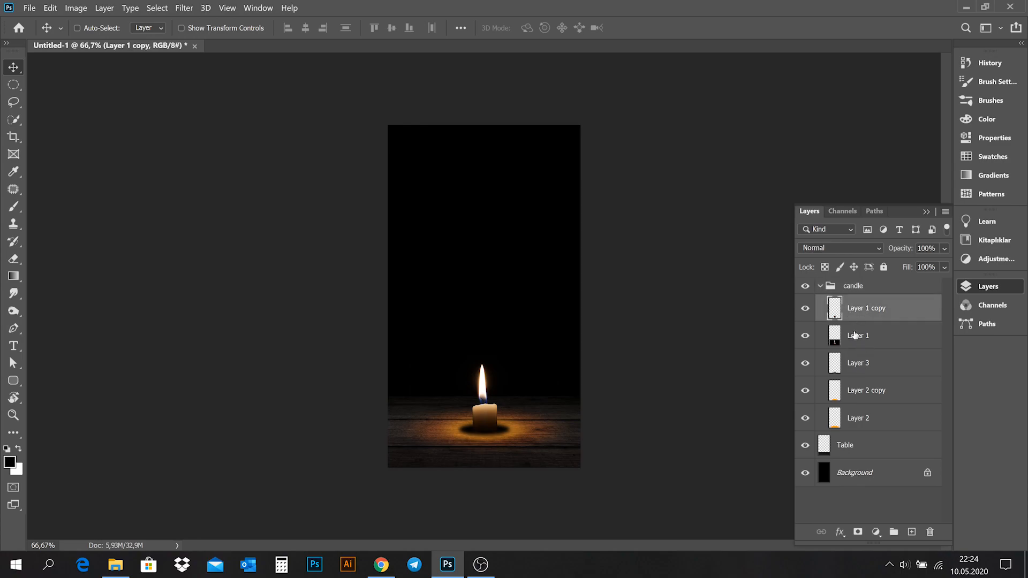
{"action": "left_click", "coordinate": [806, 309]}
{"action": "key", "text": "ctrl+b"}
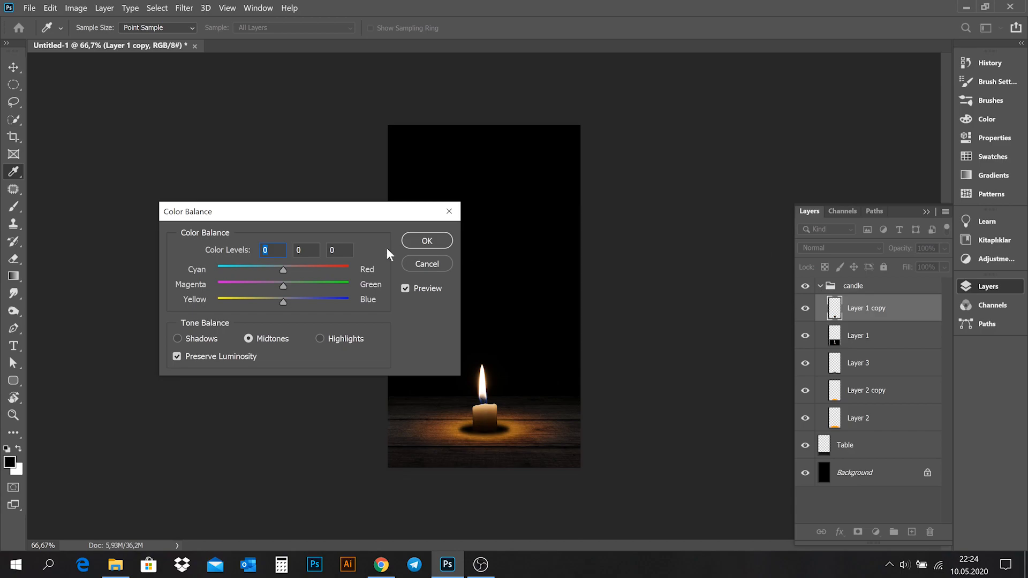
{"action": "left_click_drag", "start_coordinate": [192, 217], "coordinate": [106, 164]}
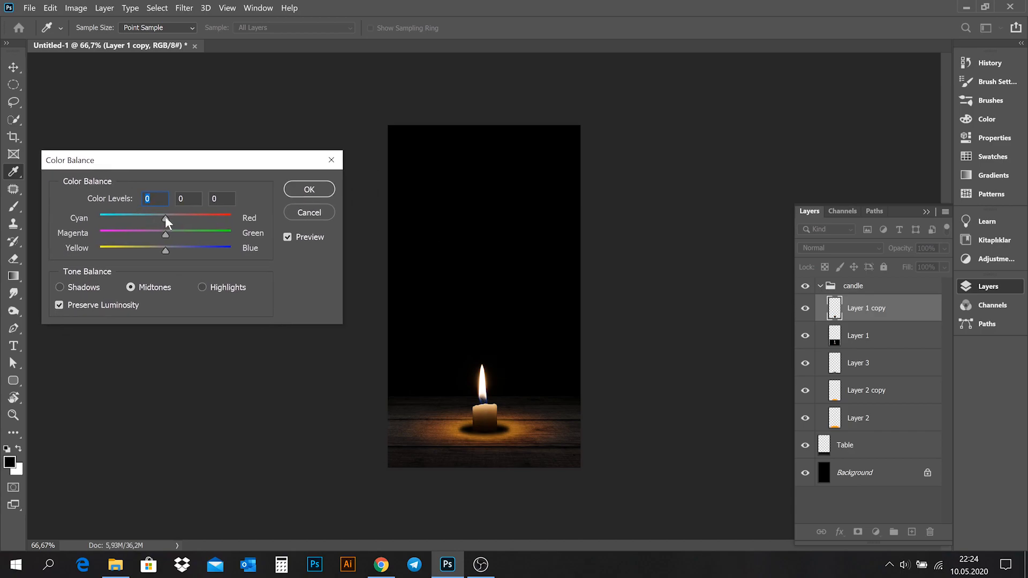
{"action": "left_click_drag", "start_coordinate": [166, 248], "coordinate": [138, 253]}
{"action": "left_click", "coordinate": [299, 193]}
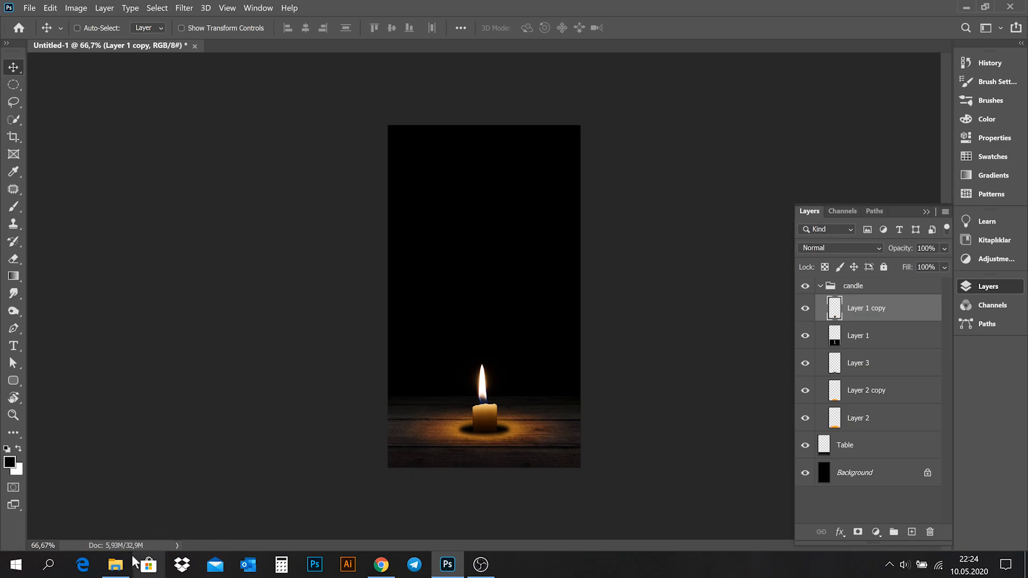
Open 5337.jpg from the smoke_ballerina folder in File Explorer, copy the ballerina image into the Untitled-1 document, and close the source image.
{"action": "left_click", "coordinate": [116, 565]}
{"action": "left_click", "coordinate": [337, 212]}
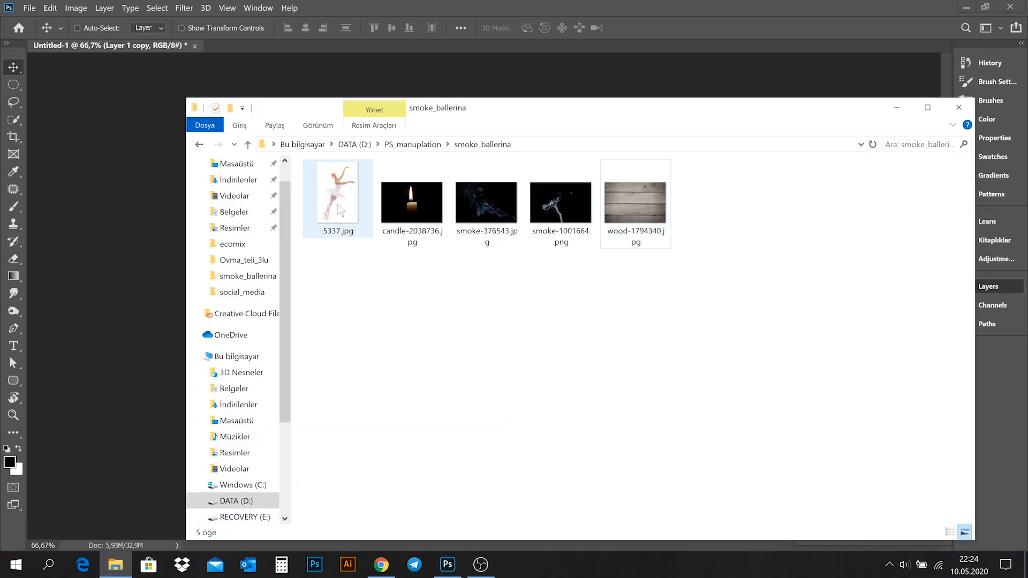
{"action": "left_click_drag", "start_coordinate": [331, 206], "coordinate": [651, 21]}
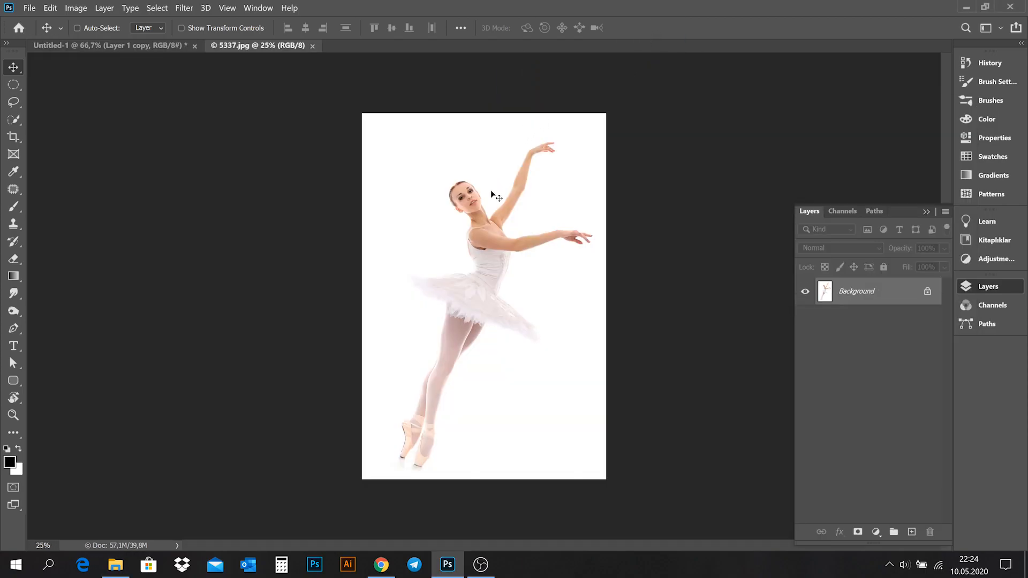
{"action": "left_click_drag", "start_coordinate": [509, 228], "coordinate": [436, 169]}
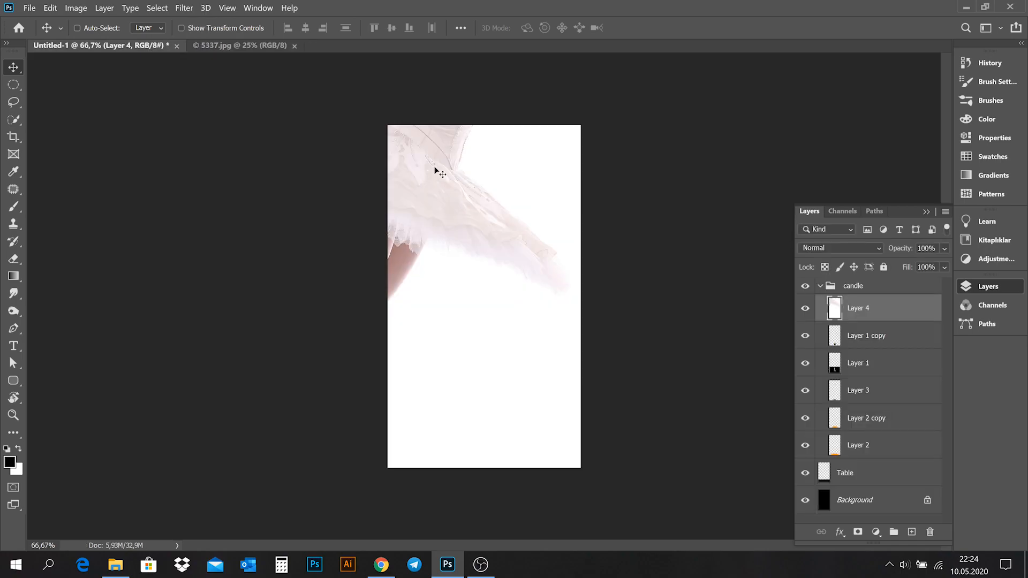
{"action": "left_click", "coordinate": [295, 46]}
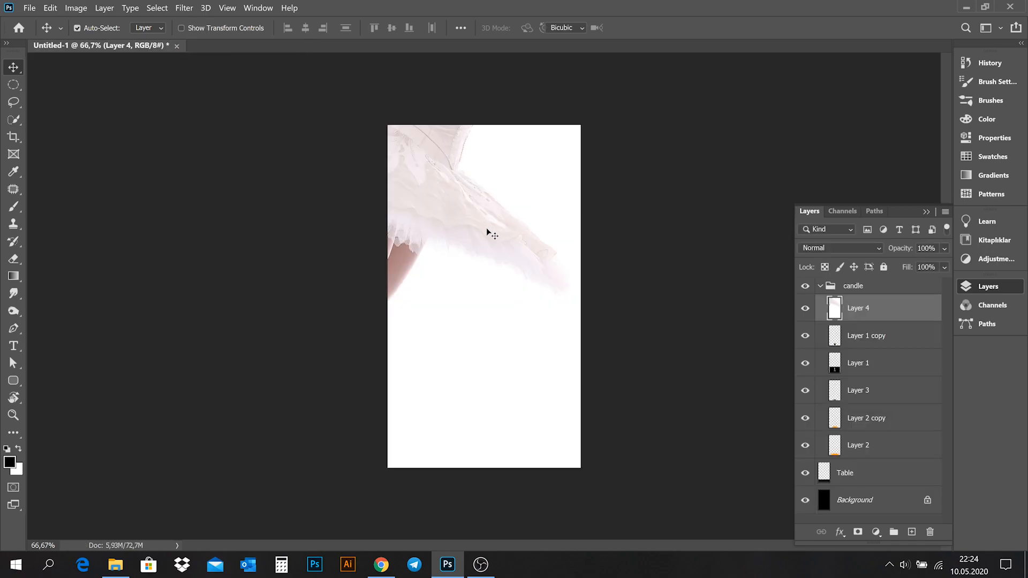
Scale down the ballerina layer and rotate it counterclockwise so that she stands upright above the candle flame.
{"action": "key", "text": "ctrl+t"}
{"action": "key", "text": "ctrl+0"}
{"action": "left_click_drag", "start_coordinate": [585, 436], "coordinate": [478, 307]}
{"action": "left_click_drag", "start_coordinate": [469, 268], "coordinate": [497, 287]}
{"action": "left_click_drag", "start_coordinate": [556, 336], "coordinate": [505, 375]}
{"action": "key", "text": "Return"}
{"action": "key", "text": "ctrl+0"}
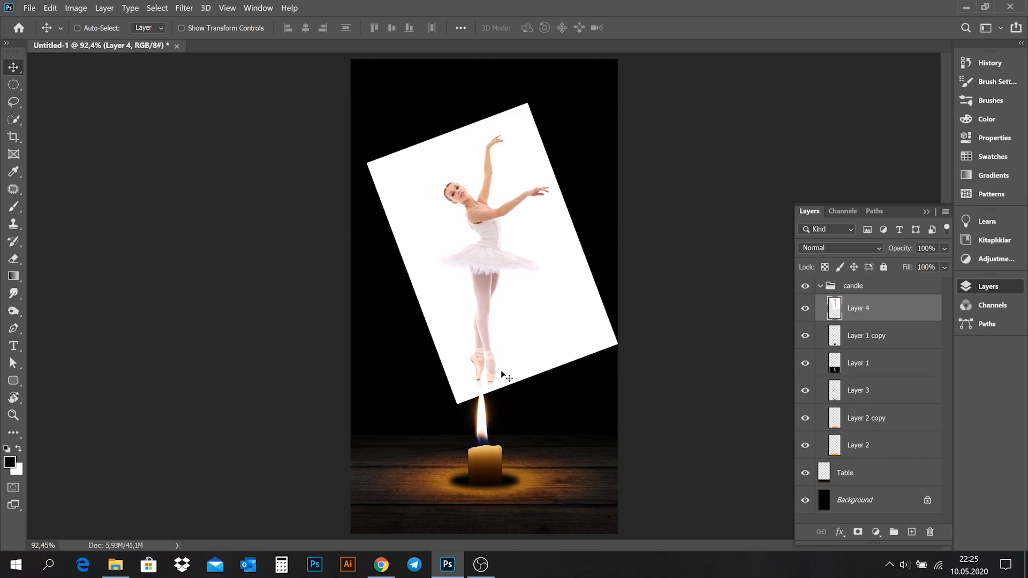
Compare the image with and without the ballerina layer, and nudge it slightly left and down to line her feet up with the flame.
{"action": "left_click", "coordinate": [805, 310]}
{"action": "left_click", "coordinate": [805, 310]}
{"action": "left_click_drag", "start_coordinate": [497, 413], "coordinate": [506, 414]}
{"action": "left_click_drag", "start_coordinate": [512, 340], "coordinate": [509, 346]}
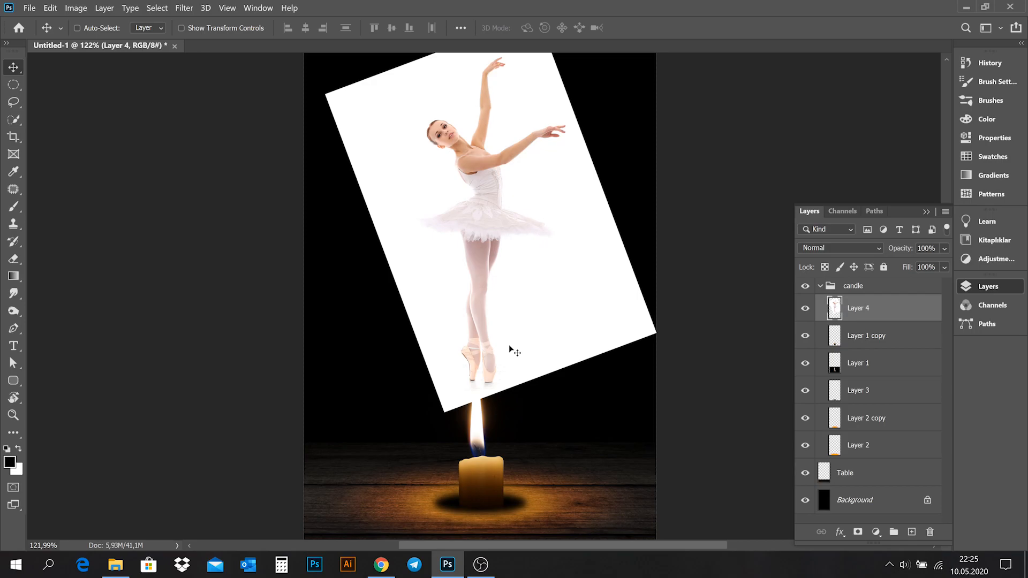
{"action": "key", "text": "Left"}
{"action": "key", "text": "Left"}
{"action": "key", "text": "Left"}
{"action": "key", "text": "Left"}
{"action": "key", "text": "Down"}
{"action": "key", "text": "Down"}
{"action": "key", "text": "Down"}
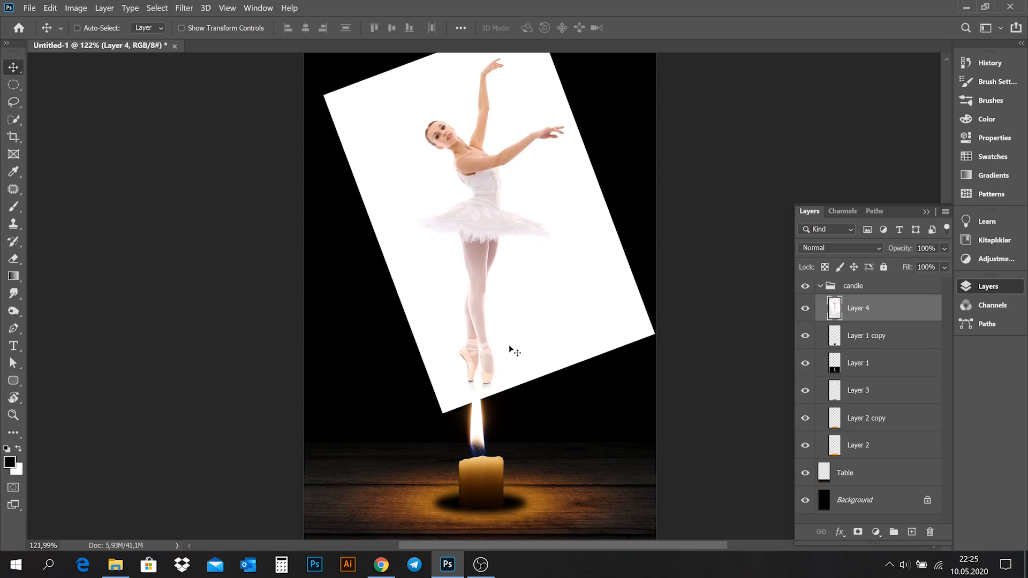
Trace a Pen tool path from below the ballerina's front foot up the right edge of the leg to her waist.
{"action": "key", "text": "p"}
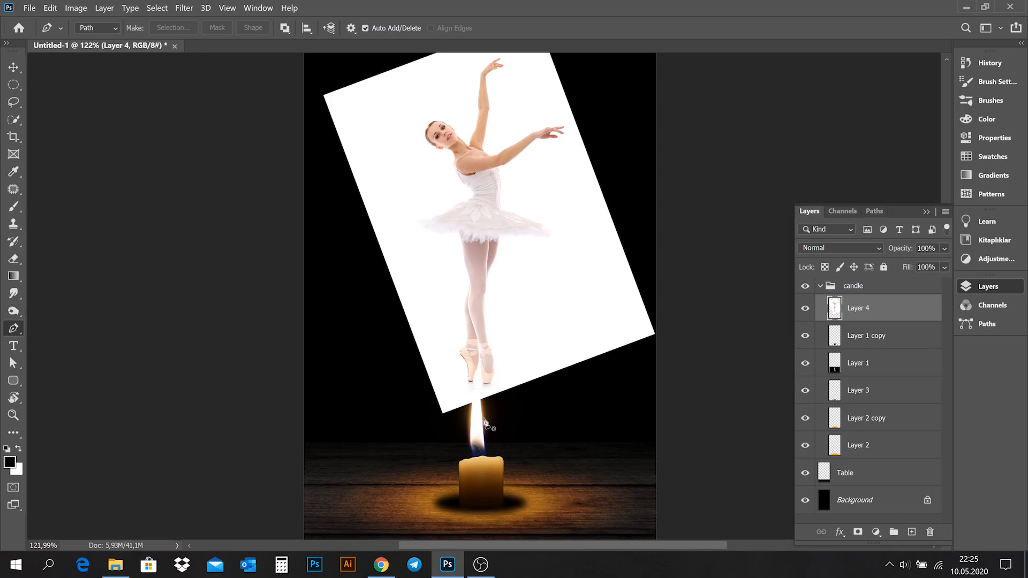
{"action": "left_click_drag", "start_coordinate": [494, 383], "coordinate": [513, 388]}
{"action": "left_click_drag", "start_coordinate": [490, 352], "coordinate": [481, 428]}
{"action": "left_click_drag", "start_coordinate": [494, 261], "coordinate": [481, 260]}
{"action": "left_click_drag", "start_coordinate": [481, 206], "coordinate": [475, 274]}
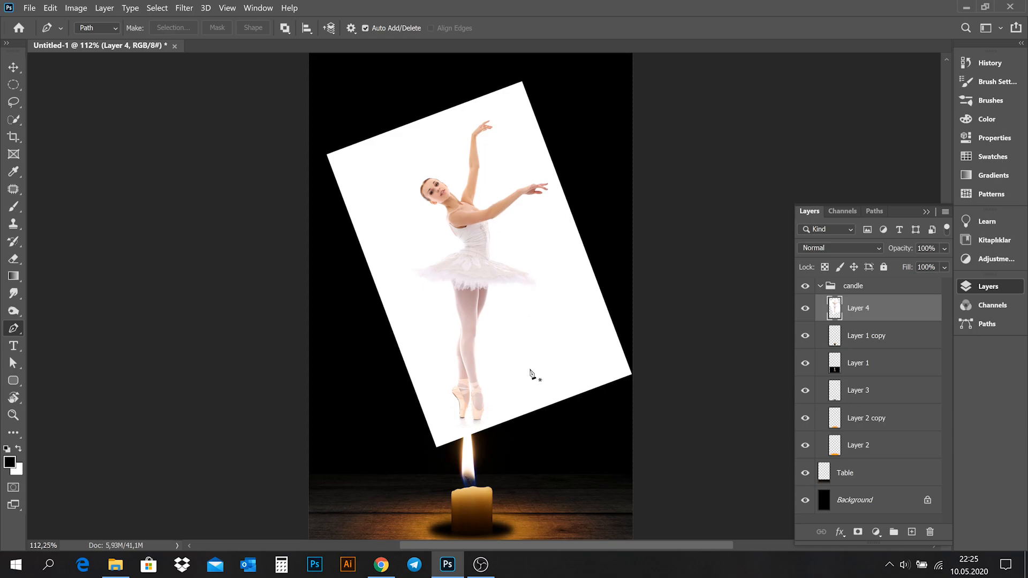
{"action": "left_click_drag", "start_coordinate": [482, 416], "coordinate": [491, 431]}
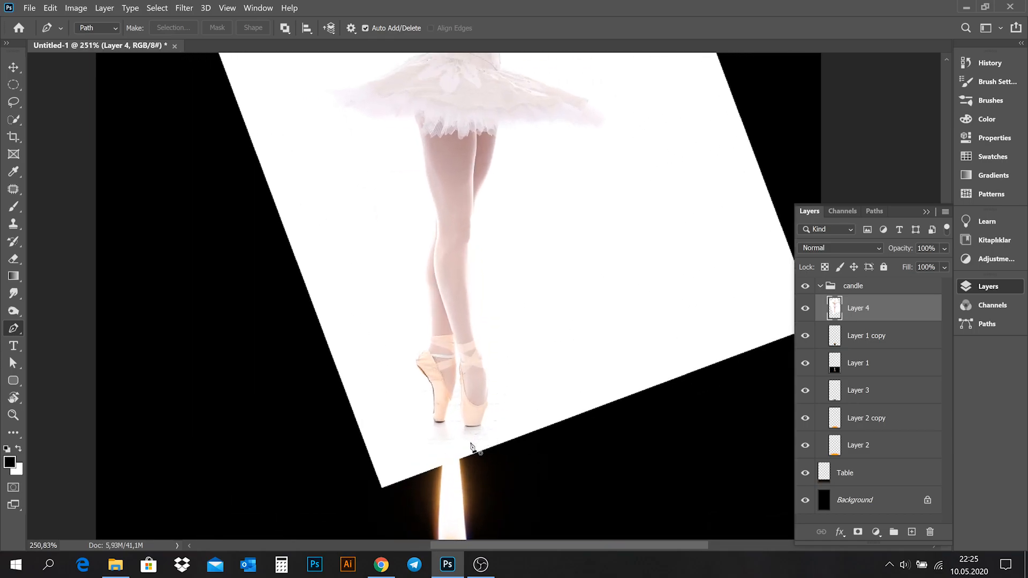
{"action": "left_click_drag", "start_coordinate": [487, 387], "coordinate": [486, 363]}
{"action": "left_click_drag", "start_coordinate": [469, 321], "coordinate": [466, 304]}
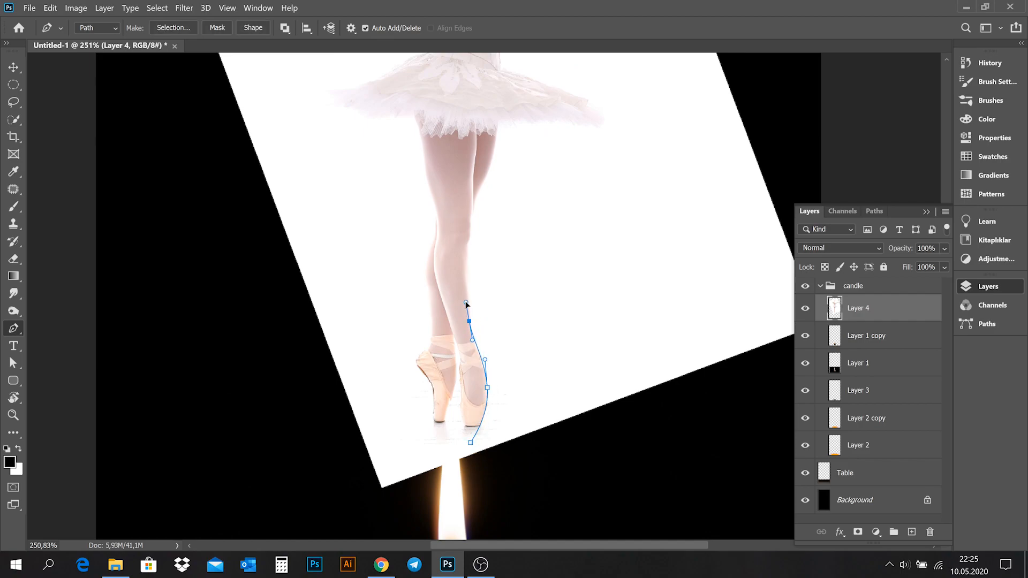
{"action": "left_click_drag", "start_coordinate": [469, 239], "coordinate": [470, 222]}
{"action": "left_click", "coordinate": [473, 153]}
{"action": "left_click_drag", "start_coordinate": [476, 93], "coordinate": [484, 132]}
{"action": "left_click", "coordinate": [474, 93]}
Carry the path around the left side of the skirt and legs, close it below the foot, and convert it to a selection.
{"action": "left_click", "coordinate": [387, 104]}
{"action": "left_click", "coordinate": [309, 141]}
{"action": "left_click", "coordinate": [260, 252]}
{"action": "left_click", "coordinate": [274, 335]}
{"action": "left_click", "coordinate": [307, 402]}
{"action": "left_click_drag", "start_coordinate": [341, 447], "coordinate": [358, 466]}
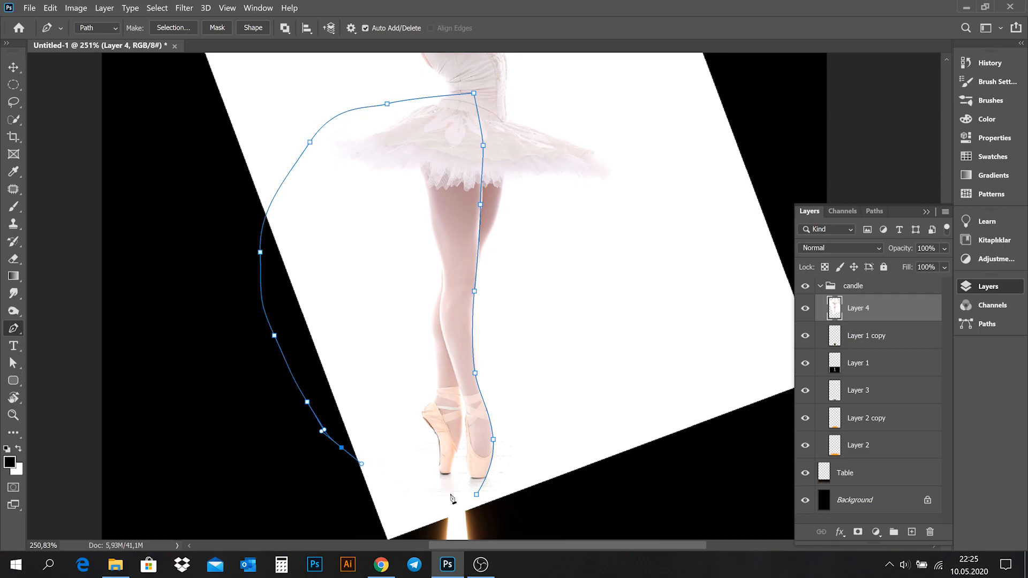
{"action": "left_click_drag", "start_coordinate": [476, 495], "coordinate": [544, 492]}
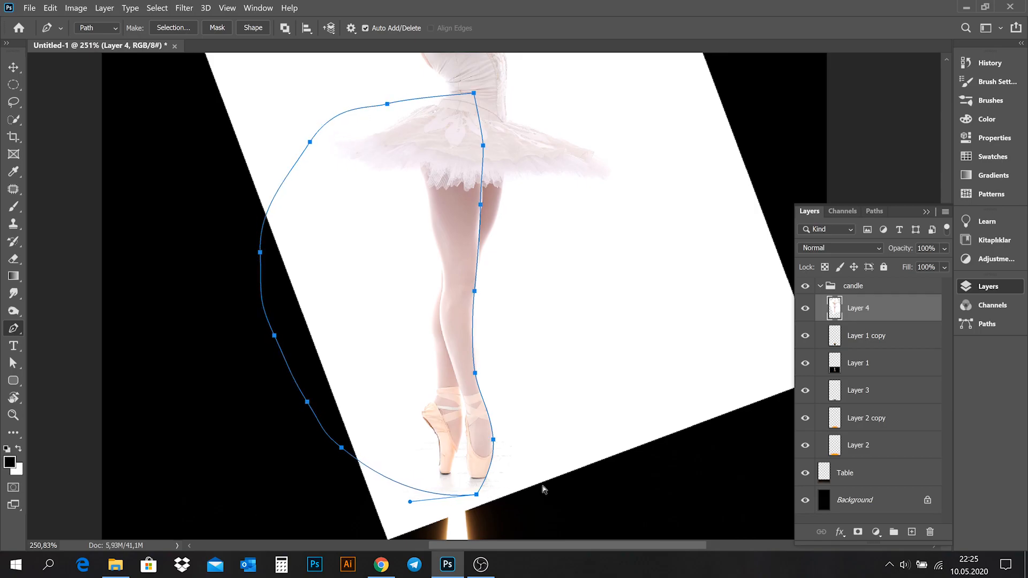
{"action": "key", "text": "Escape"}
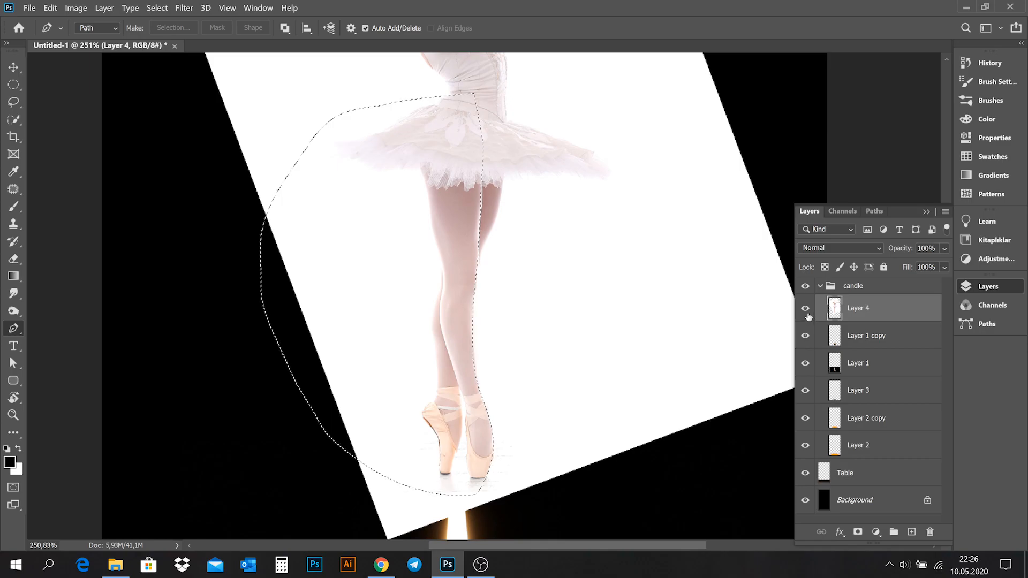
Add a new layer above Layer 4 and hide the ballerina layer, keeping the leg selection active.
{"action": "left_click", "coordinate": [912, 532]}
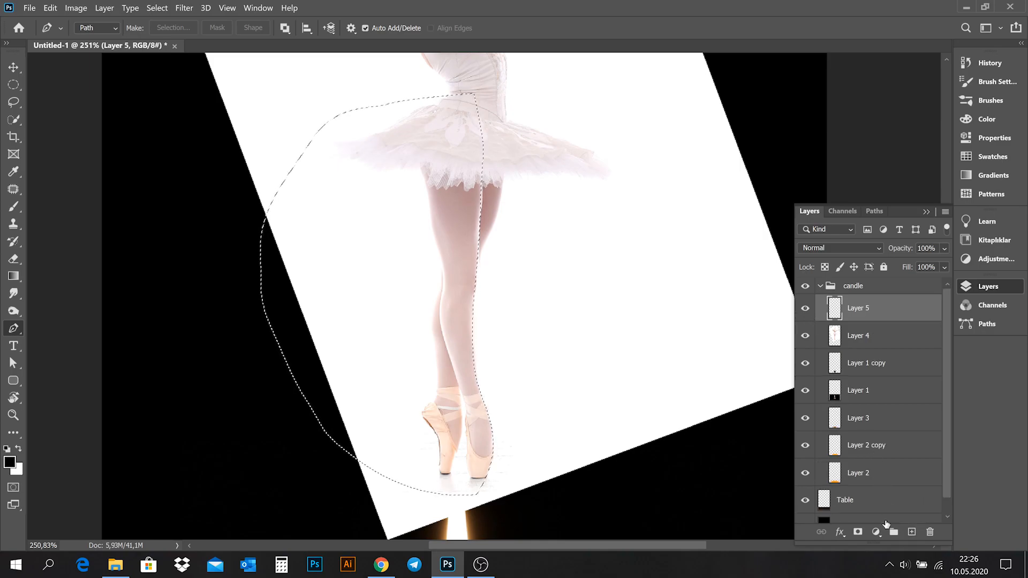
{"action": "left_click", "coordinate": [805, 337]}
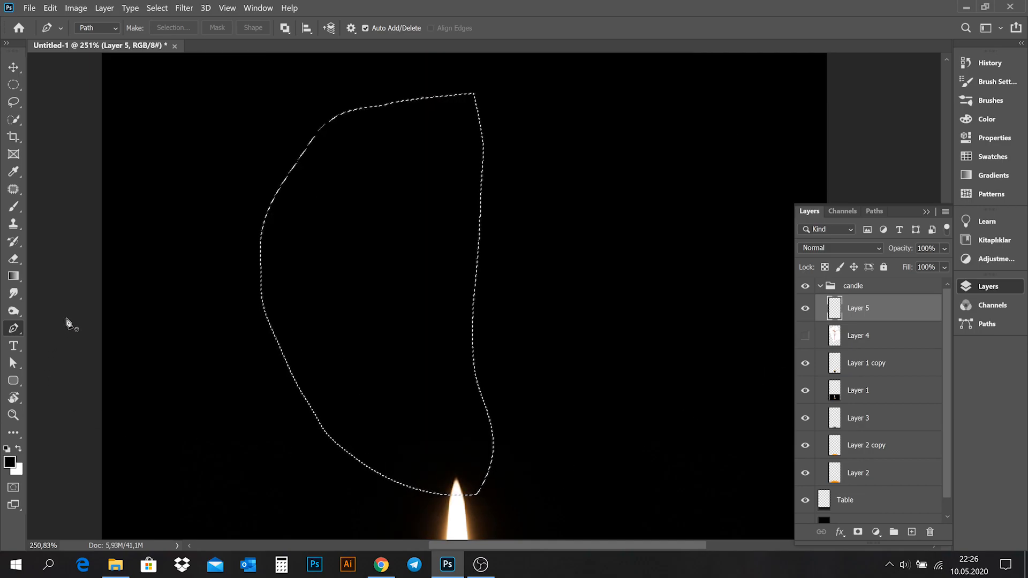
{"action": "left_click", "coordinate": [805, 337]}
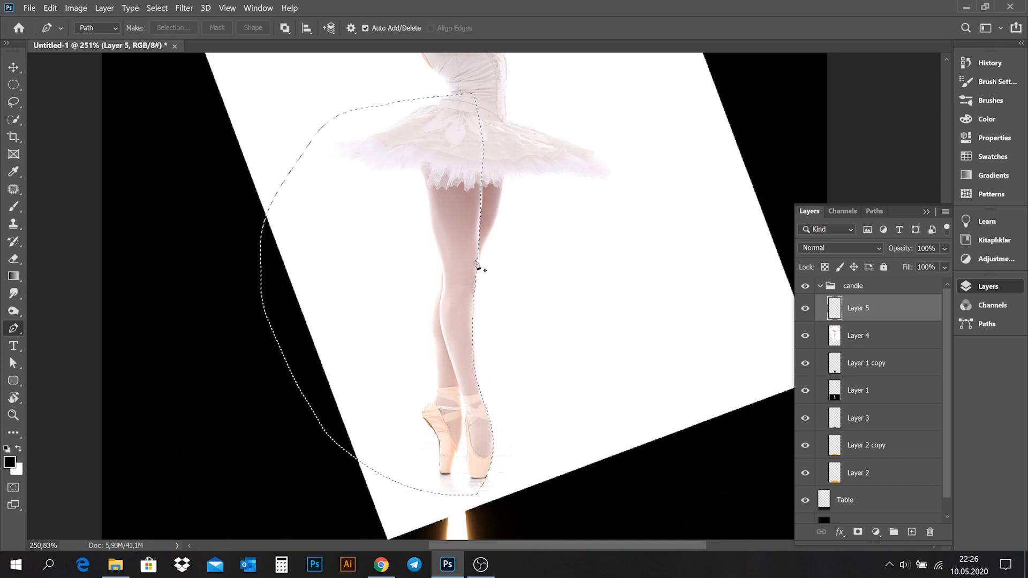
{"action": "left_click", "coordinate": [805, 337]}
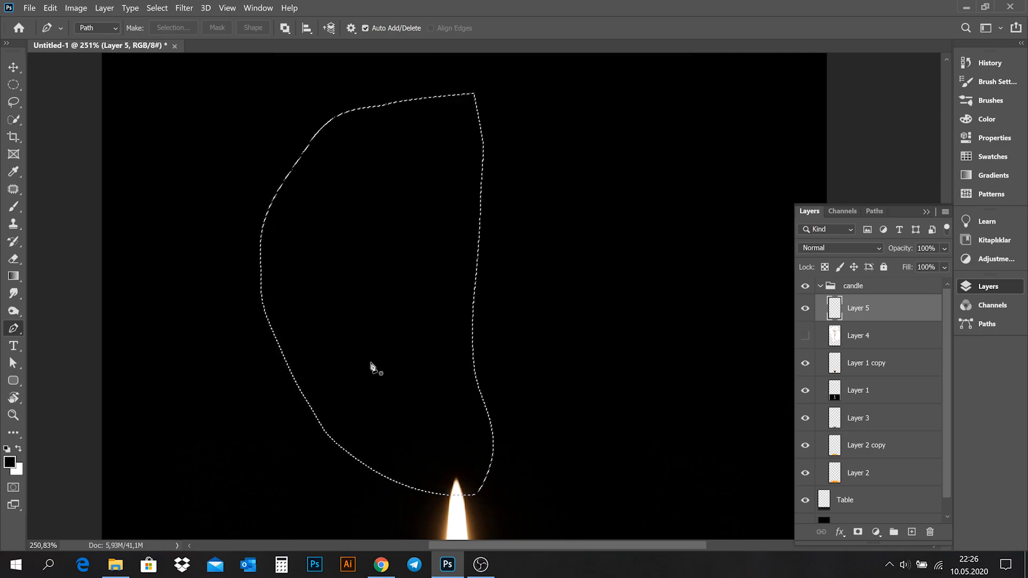
Set up a white brush with a size of 70 px, a harder edge and 20% opacity.
{"action": "left_click", "coordinate": [18, 448]}
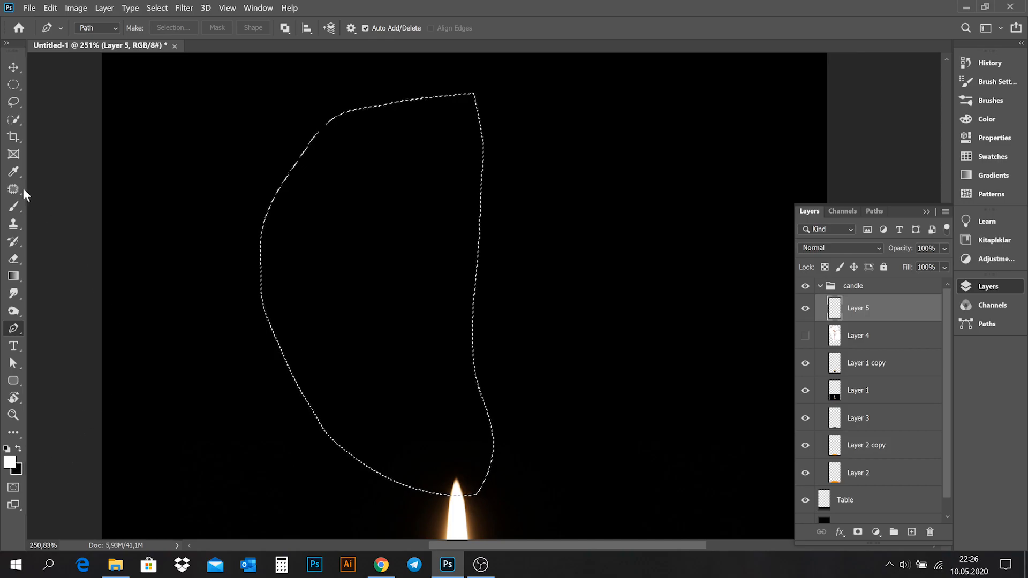
{"action": "left_click", "coordinate": [15, 209]}
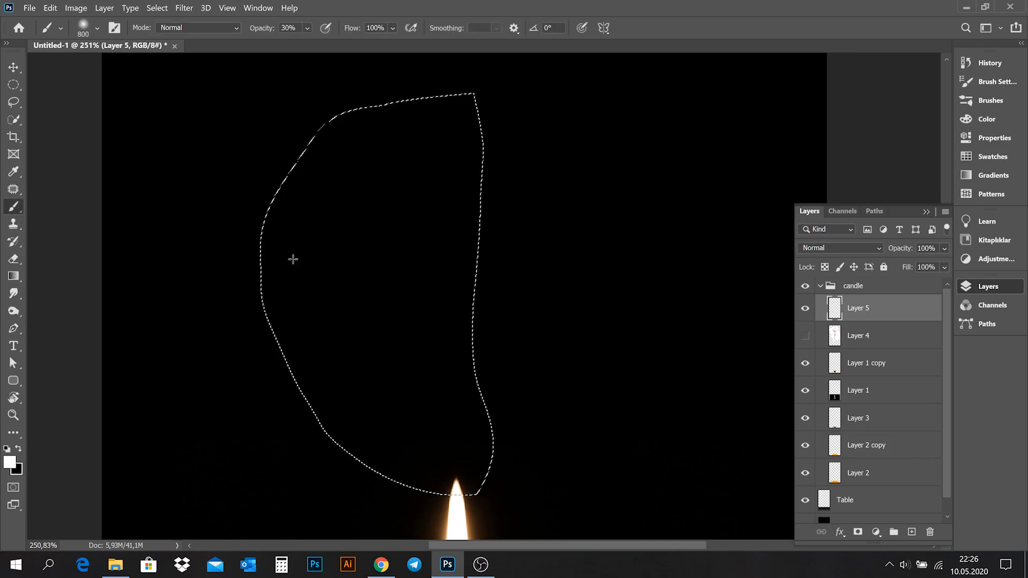
{"action": "right_click", "coordinate": [443, 246]}
{"action": "left_click_drag", "start_coordinate": [565, 230], "coordinate": [548, 231]}
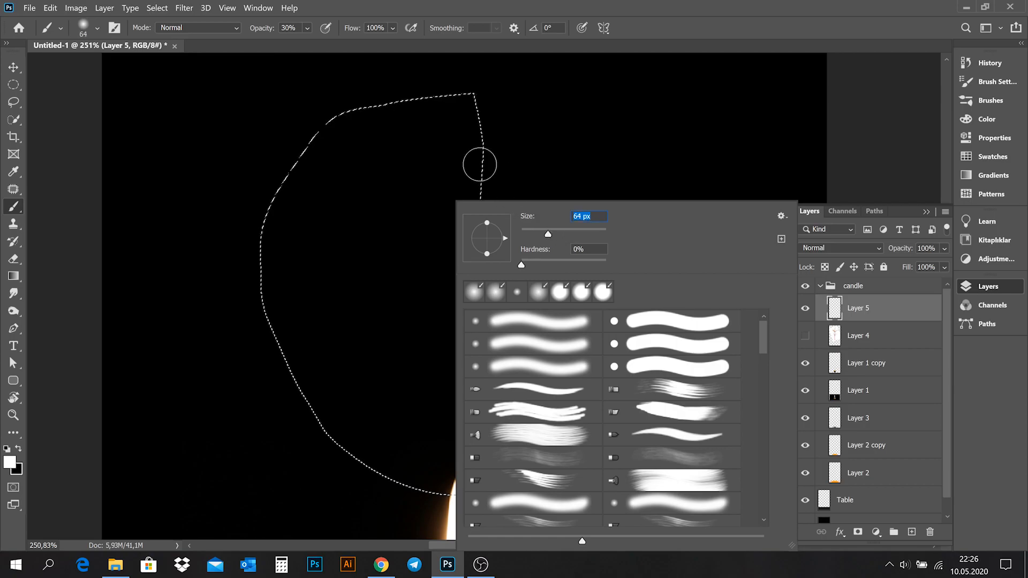
{"action": "type", "text": "70"}
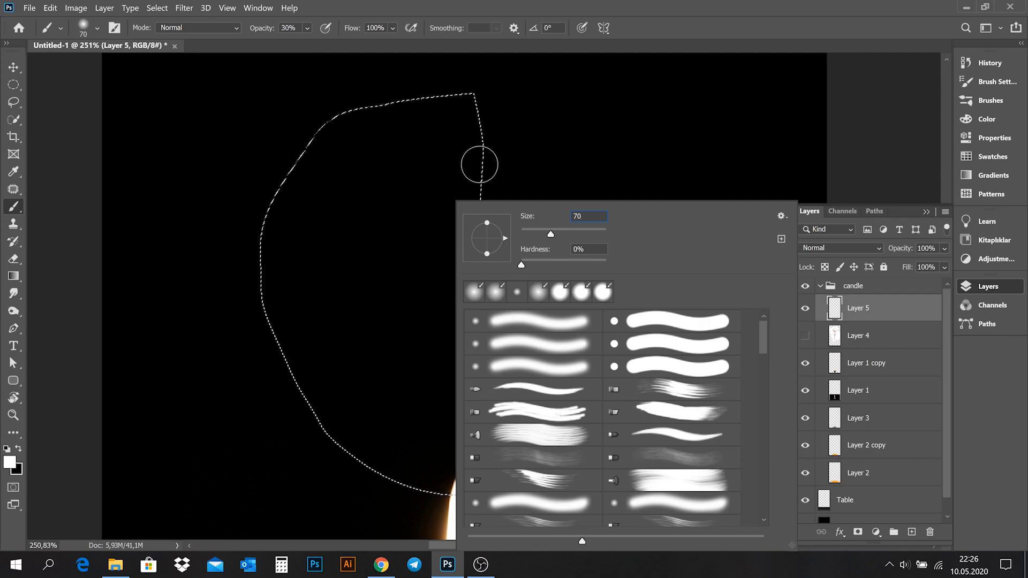
{"action": "left_click_drag", "start_coordinate": [531, 263], "coordinate": [579, 266]}
{"action": "key", "text": "Return"}
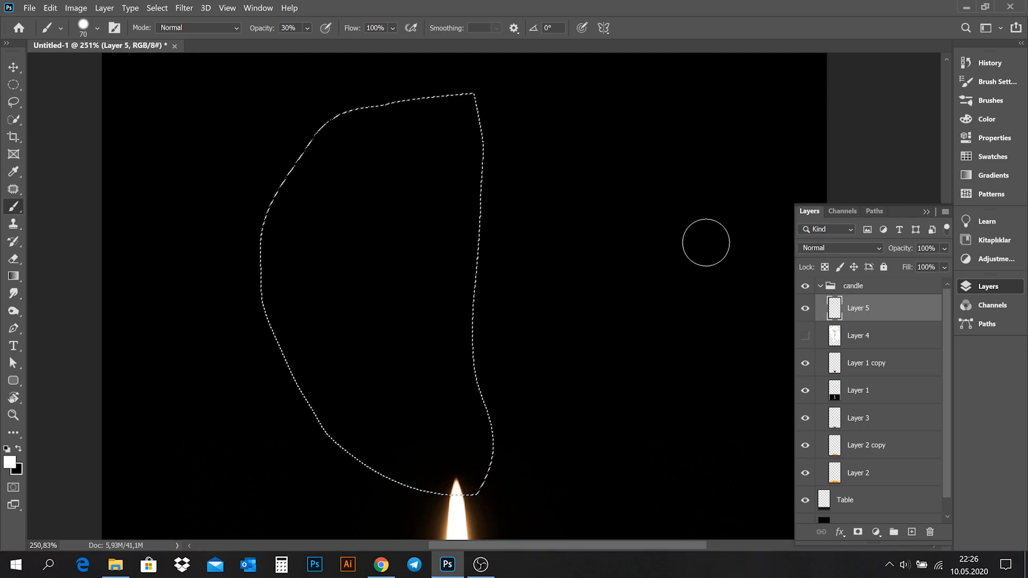
{"action": "left_click", "coordinate": [290, 28]}
{"action": "type", "text": "20"}
{"action": "key", "text": "Return"}
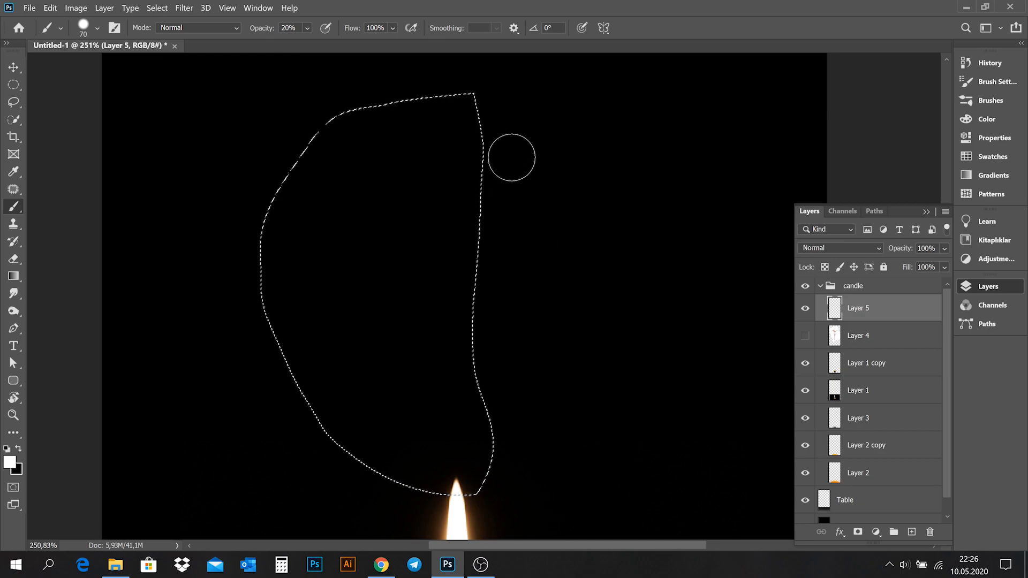
Paint soft white smoke strokes on Layer 5 along the selection edge that follows the right side of the leg.
{"action": "mouse_move", "coordinate": [514, 154]}
{"action": "left_mouse_down"}
{"action": "mouse_move", "coordinate": [497, 195]}
{"action": "mouse_move", "coordinate": [486, 291]}
{"action": "mouse_move", "coordinate": [487, 361]}
{"action": "mouse_move", "coordinate": [511, 459]}
{"action": "mouse_move", "coordinate": [498, 506]}
{"action": "left_mouse_up"}
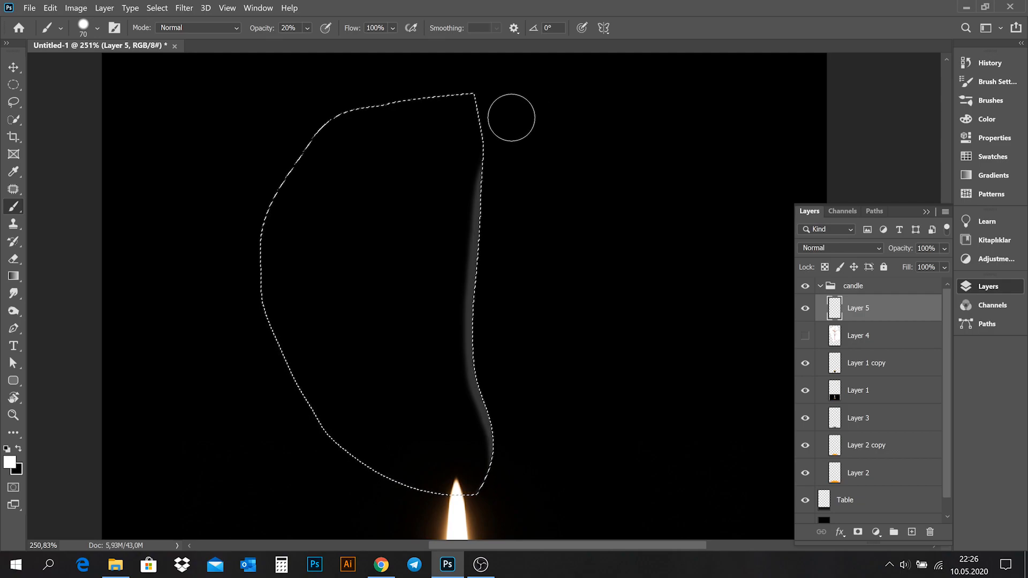
{"action": "left_click_drag", "start_coordinate": [510, 126], "coordinate": [494, 175]}
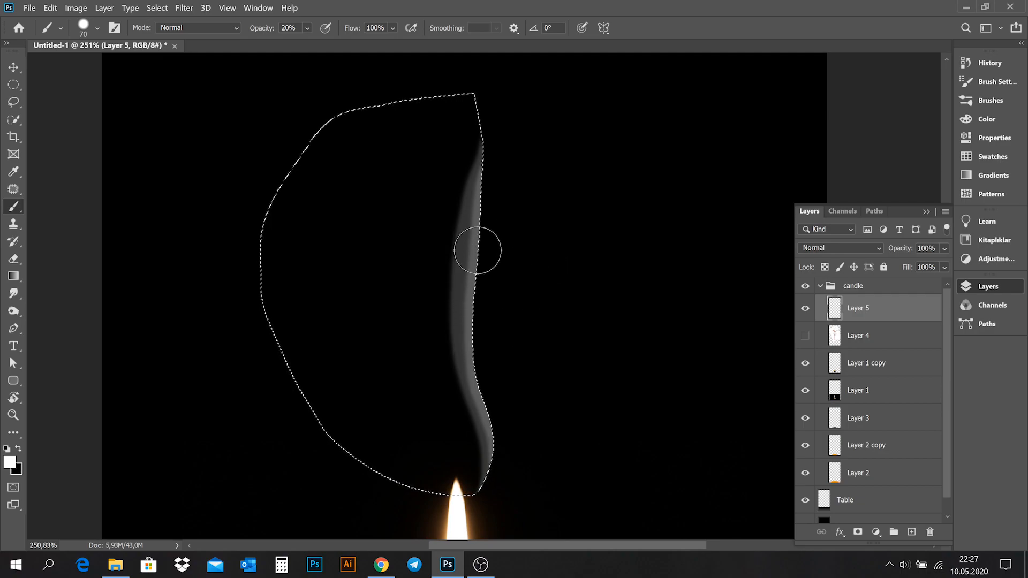
{"action": "left_click_drag", "start_coordinate": [512, 135], "coordinate": [494, 190]}
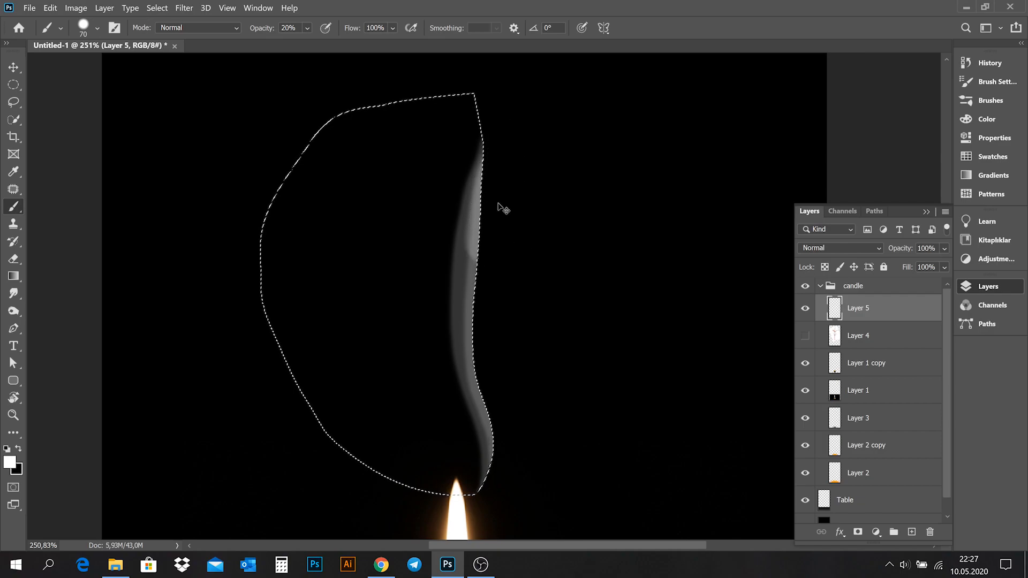
Set the brush to 10% opacity, 28 px size and 15% hardness.
{"action": "left_click", "coordinate": [269, 29]}
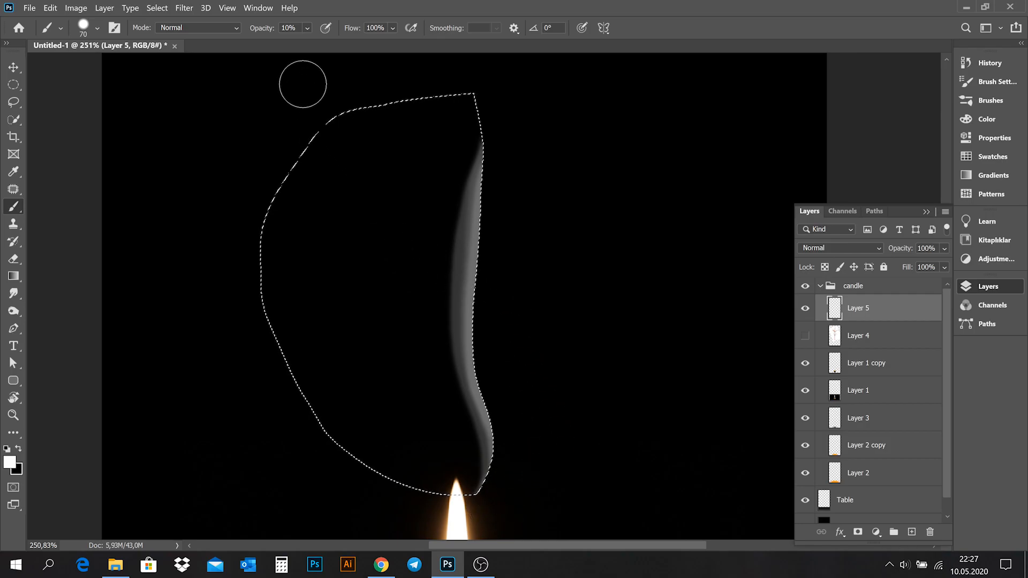
{"action": "right_click", "coordinate": [589, 208]}
{"action": "left_click_drag", "start_coordinate": [679, 230], "coordinate": [666, 234]}
{"action": "left_click_drag", "start_coordinate": [714, 263], "coordinate": [669, 264]}
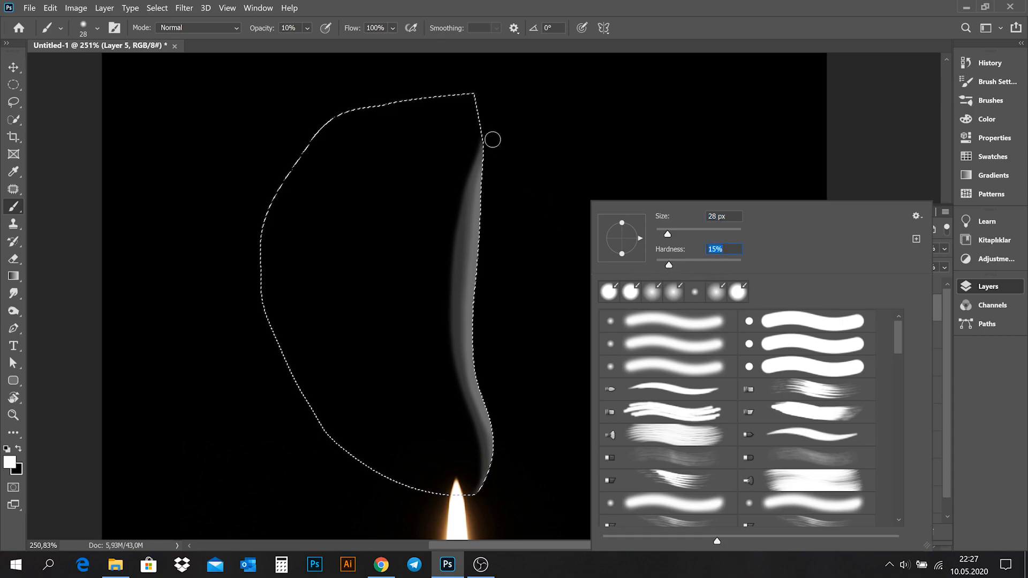
{"action": "key", "text": "Return"}
Brush faint highlights along the right edge of the smoke strand down to the foot, and clear the selection.
{"action": "left_click_drag", "start_coordinate": [488, 183], "coordinate": [483, 260]}
{"action": "left_click_drag", "start_coordinate": [477, 334], "coordinate": [488, 400]}
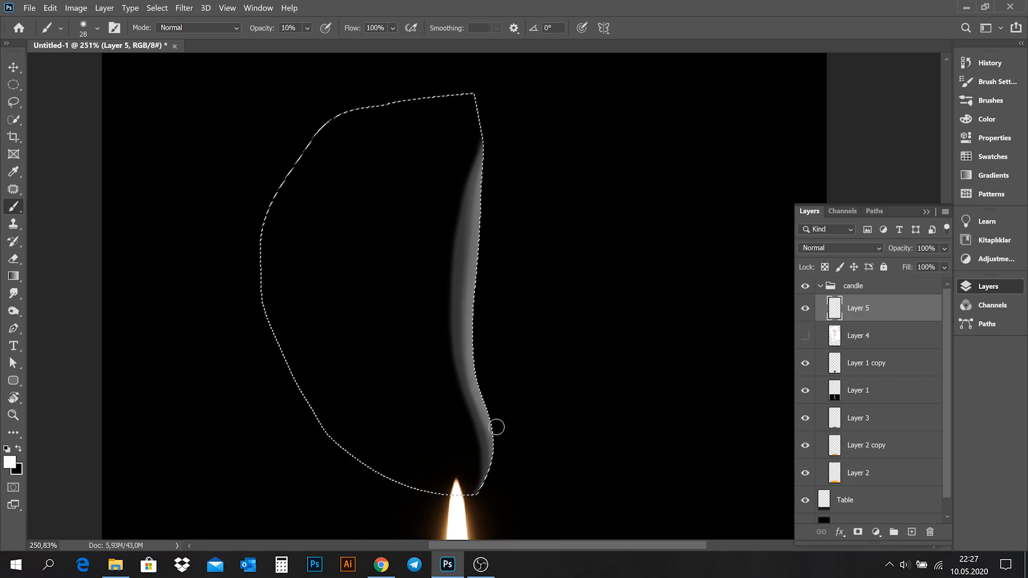
{"action": "left_click_drag", "start_coordinate": [498, 457], "coordinate": [489, 508]}
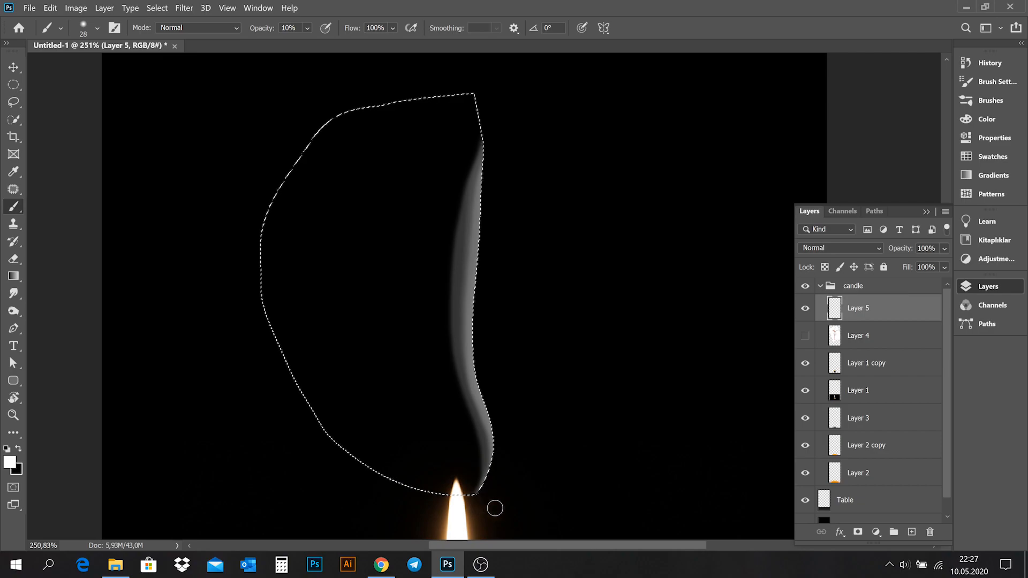
{"action": "key", "text": "ctrl+d"}
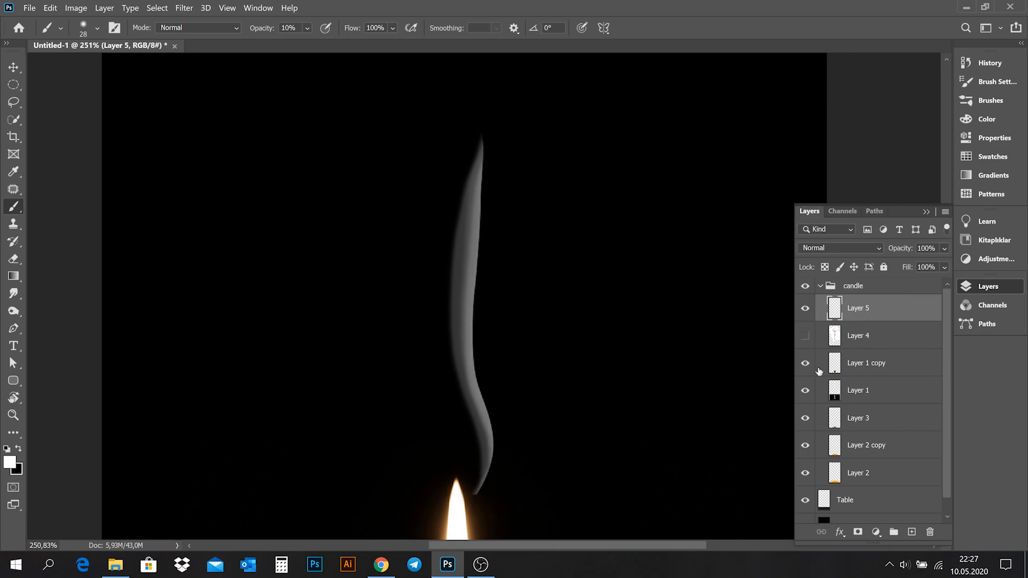
Show the ballerina layer again and trace a Pen path from below the front foot up the leg's left edge to the waist.
{"action": "left_click", "coordinate": [805, 336]}
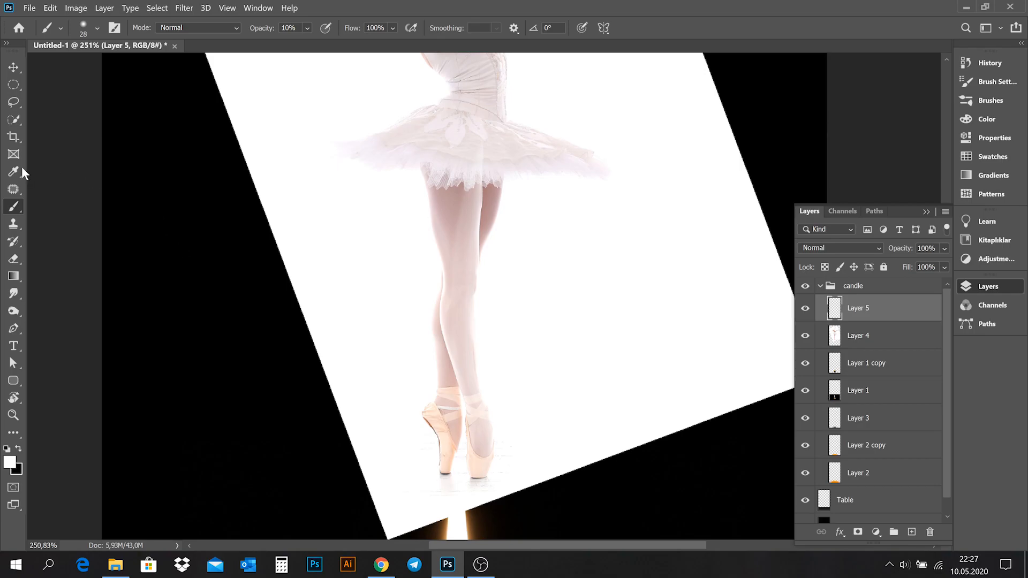
{"action": "left_click", "coordinate": [13, 328]}
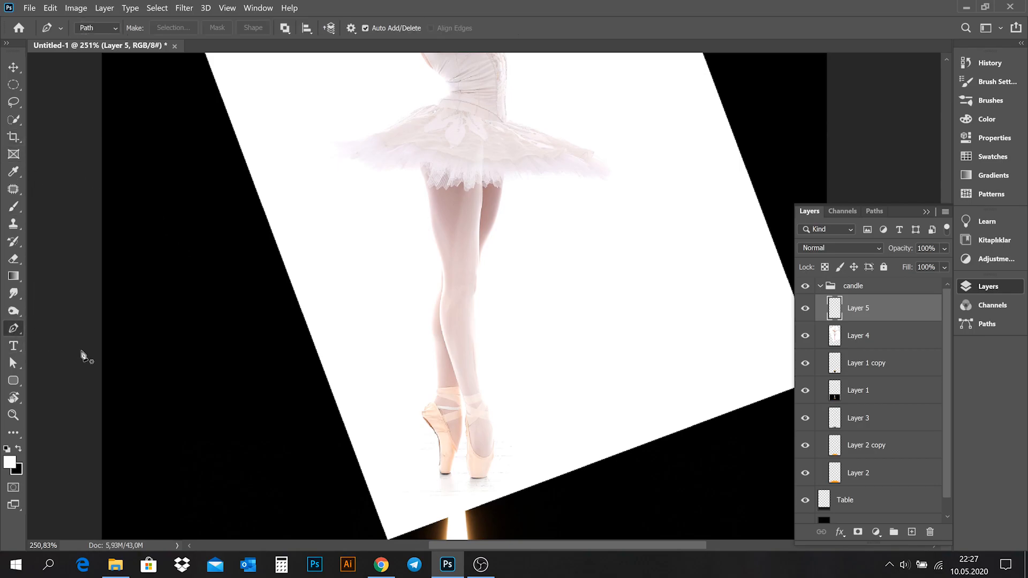
{"action": "left_click", "coordinate": [476, 490]}
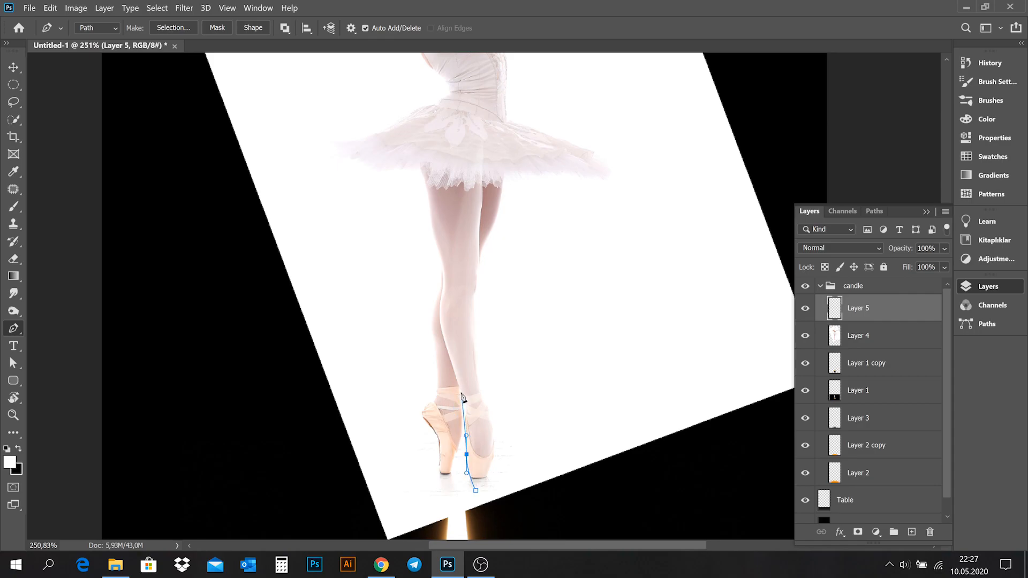
{"action": "left_click_drag", "start_coordinate": [459, 378], "coordinate": [452, 366]}
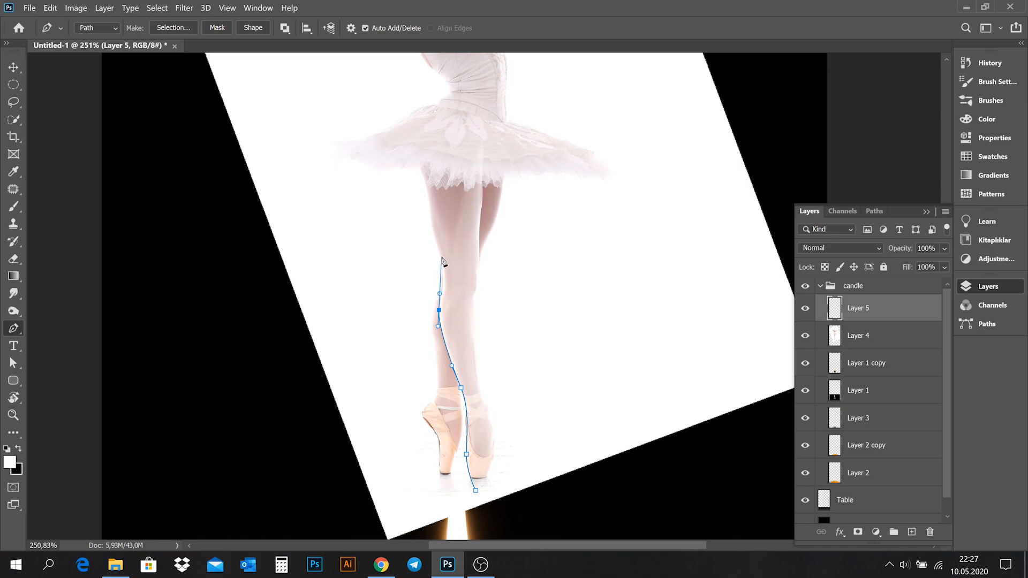
{"action": "left_click_drag", "start_coordinate": [421, 165], "coordinate": [421, 139]}
{"action": "left_click_drag", "start_coordinate": [436, 108], "coordinate": [442, 101]}
Close the path around the right side of the skirt and legs and turn it into a selection.
{"action": "left_click_drag", "start_coordinate": [539, 100], "coordinate": [560, 110]}
{"action": "left_click_drag", "start_coordinate": [619, 173], "coordinate": [624, 191]}
{"action": "left_click_drag", "start_coordinate": [635, 247], "coordinate": [638, 273]}
{"action": "left_click_drag", "start_coordinate": [643, 308], "coordinate": [635, 335]}
{"action": "left_click_drag", "start_coordinate": [577, 435], "coordinate": [566, 450]}
{"action": "left_click", "coordinate": [477, 492]}
{"action": "key", "text": "ctrl+Return"}
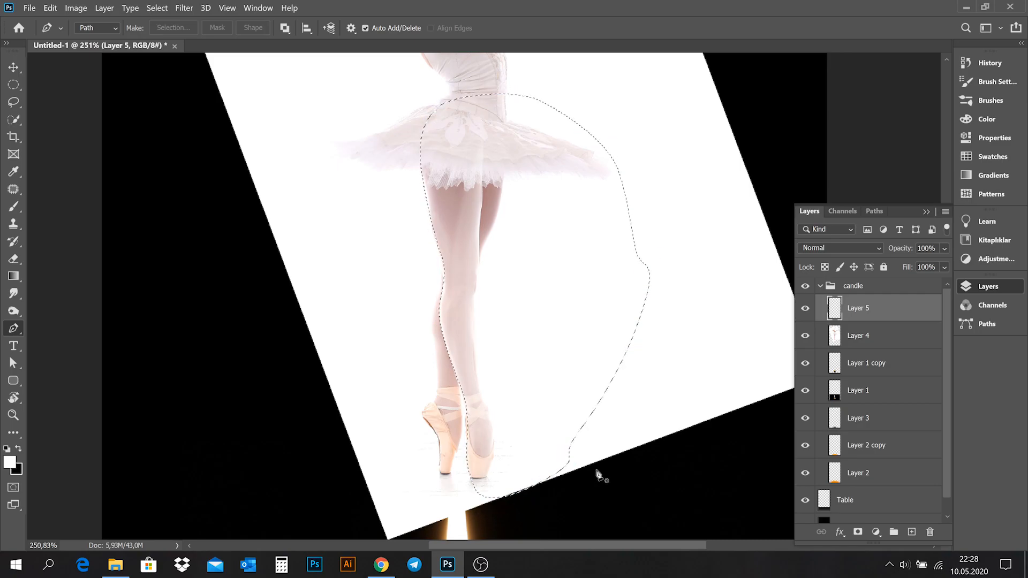
Hide the ballerina layer and add a new layer above Layer 5 for the left edge of the leg.
{"action": "left_click", "coordinate": [805, 337]}
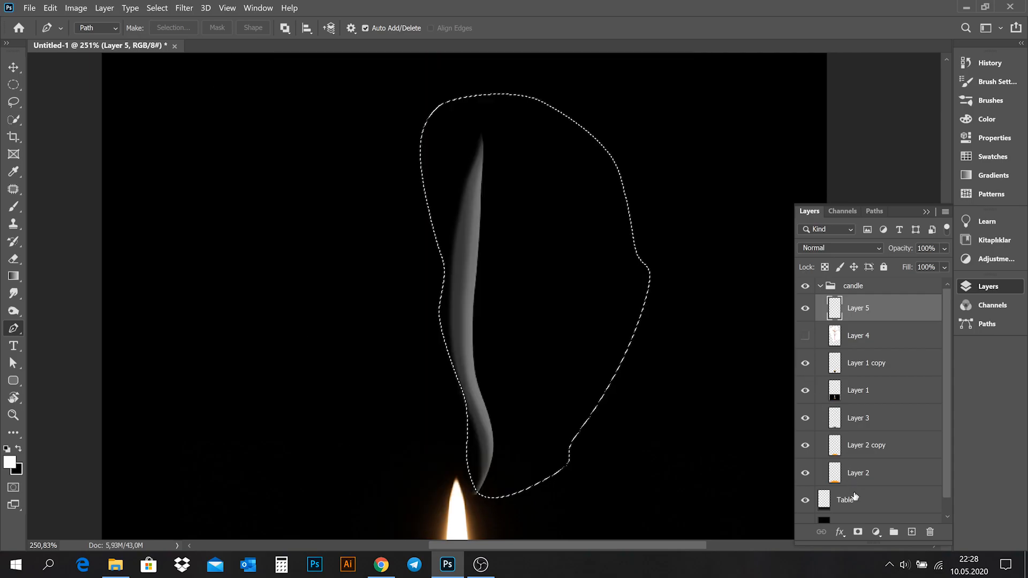
{"action": "left_click", "coordinate": [912, 533]}
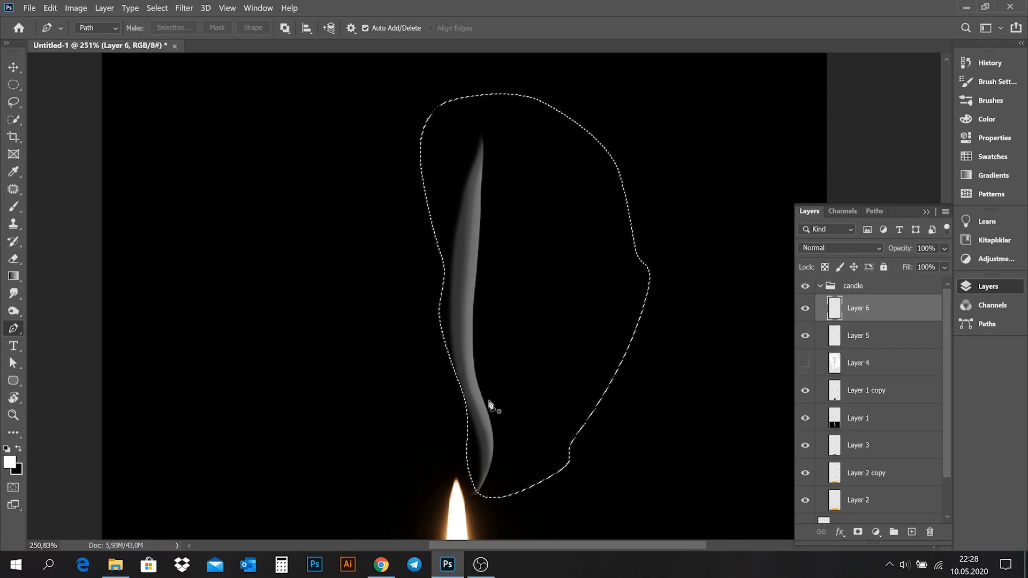
Set the brush to 62 px size, 65% hardness and 20% opacity for painting the next smoke edge.
{"action": "key", "text": "b"}
{"action": "right_click", "coordinate": [535, 197]}
{"action": "mouse_move", "coordinate": [563, 220]}
{"action": "left_mouse_down"}
{"action": "mouse_move", "coordinate": [577, 217]}
{"action": "mouse_move", "coordinate": [592, 249]}
{"action": "mouse_move", "coordinate": [606, 249]}
{"action": "left_mouse_up"}
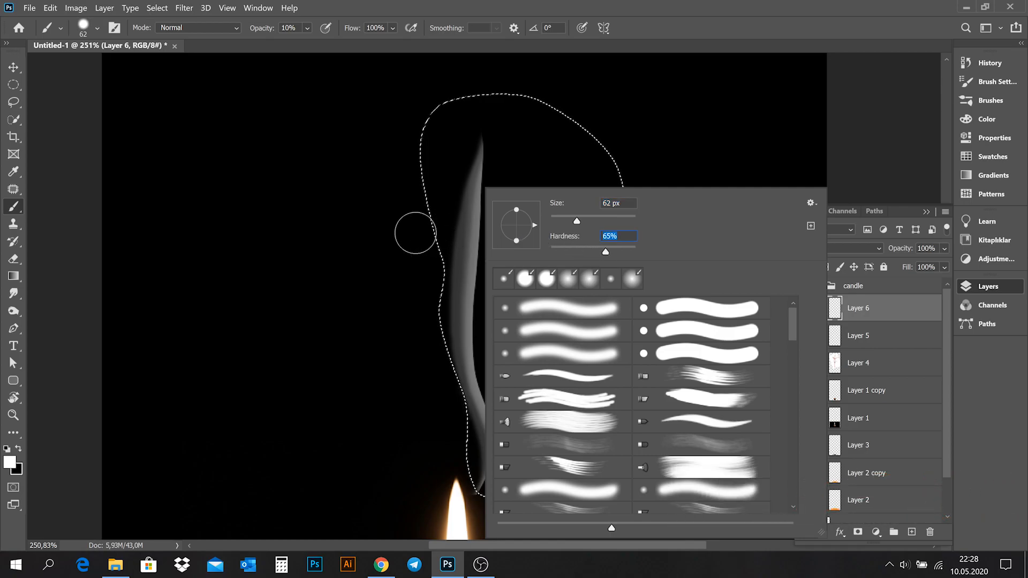
{"action": "key", "text": "Return"}
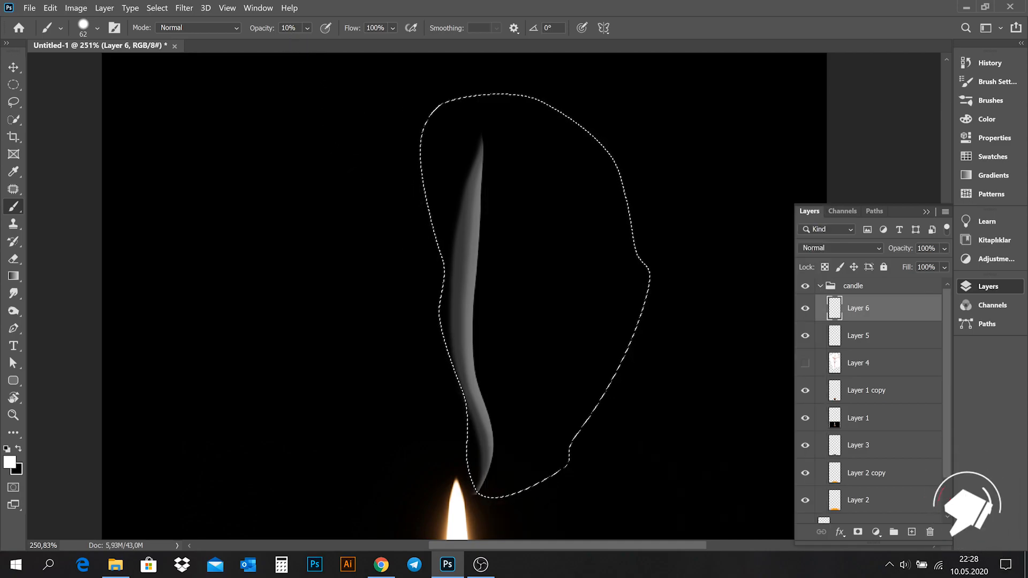
{"action": "key", "text": "2"}
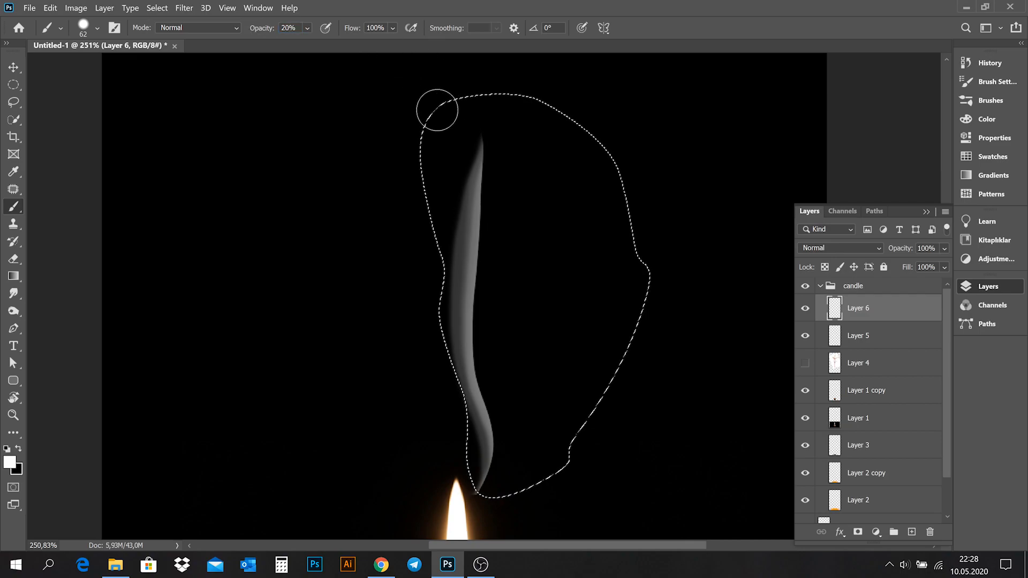
Paint soft white smoke along the selection's left edge, refine it with a 26 px brush, and deselect.
{"action": "mouse_move", "coordinate": [417, 112]}
{"action": "left_mouse_down"}
{"action": "mouse_move", "coordinate": [449, 479]}
{"action": "mouse_move", "coordinate": [448, 417]}
{"action": "mouse_move", "coordinate": [426, 321]}
{"action": "mouse_move", "coordinate": [427, 224]}
{"action": "mouse_move", "coordinate": [411, 176]}
{"action": "mouse_move", "coordinate": [412, 125]}
{"action": "mouse_move", "coordinate": [436, 88]}
{"action": "left_mouse_up"}
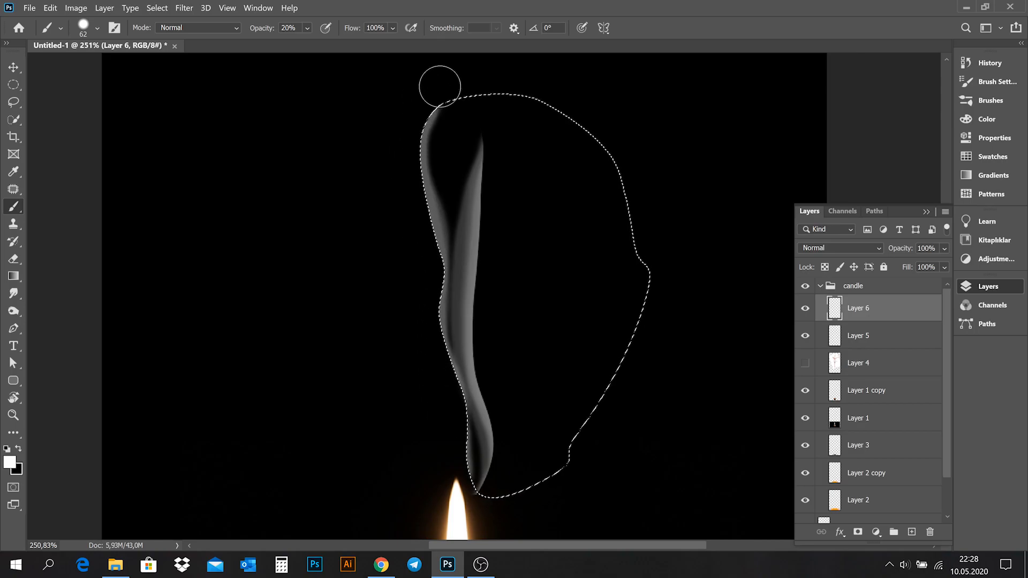
{"action": "right_click", "coordinate": [472, 211]}
{"action": "left_click", "coordinate": [558, 265]}
{"action": "left_click", "coordinate": [414, 137]}
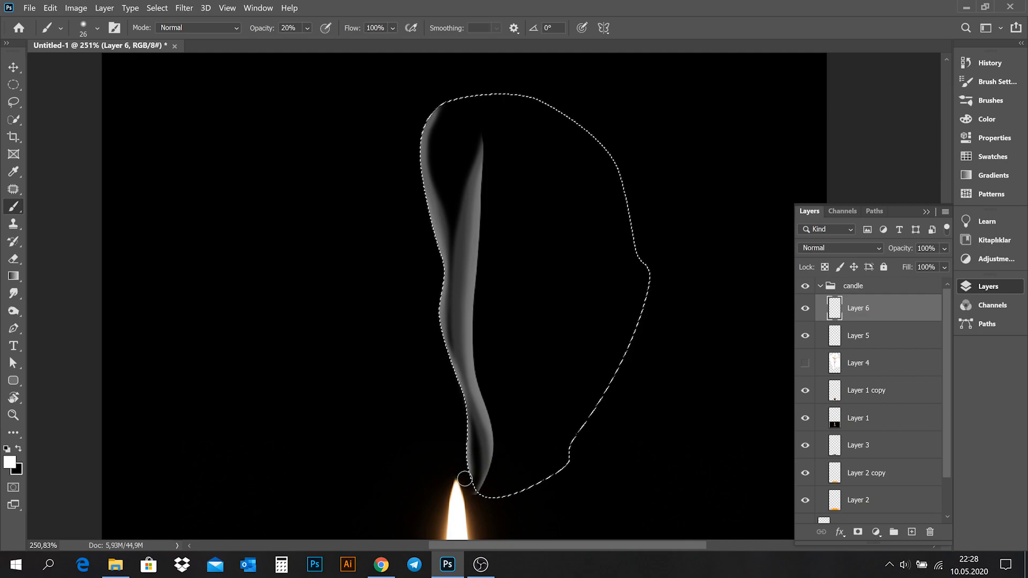
{"action": "key", "text": "ctrl+d"}
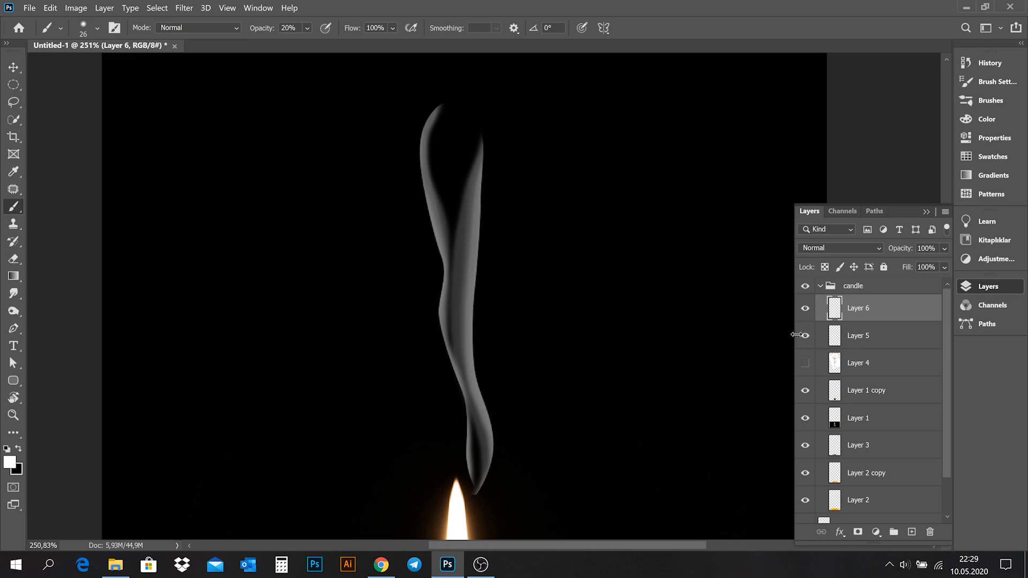
Select Layer 5 and set the Eraser to 94 px size and 66% hardness.
{"action": "left_click", "coordinate": [852, 337]}
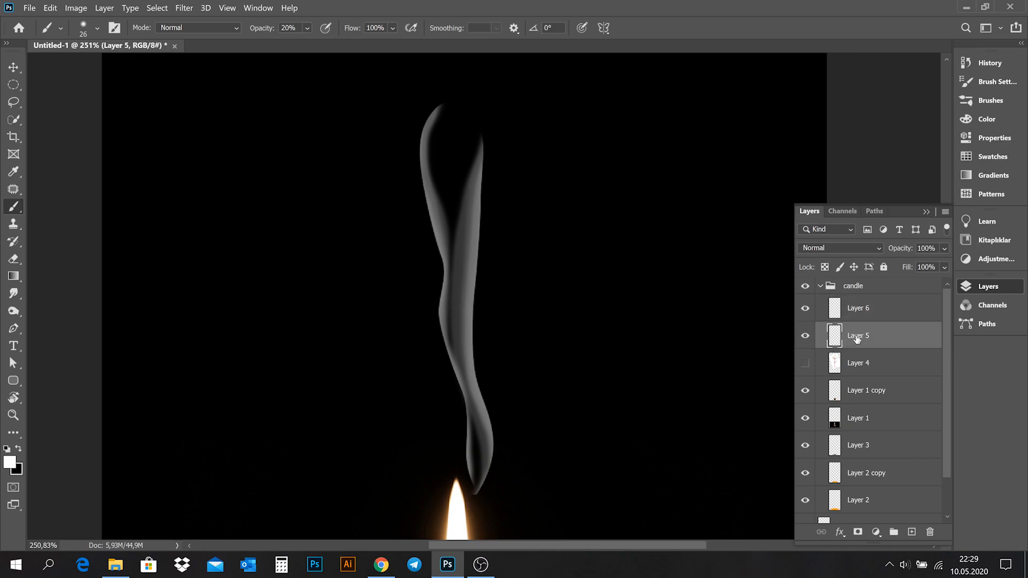
{"action": "left_click", "coordinate": [14, 260]}
{"action": "right_click", "coordinate": [621, 255]}
{"action": "left_click_drag", "start_coordinate": [658, 264], "coordinate": [706, 265]}
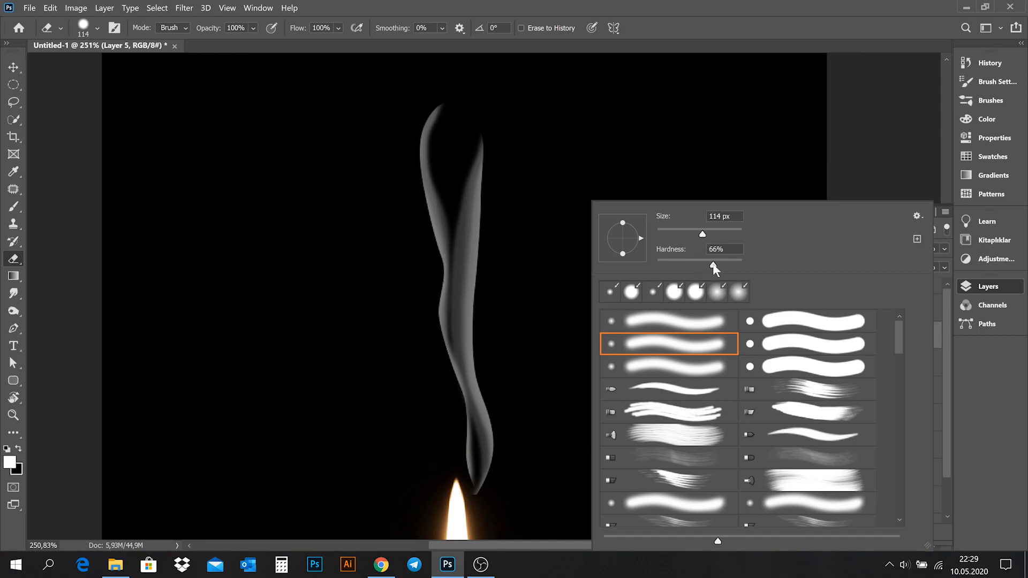
{"action": "left_click", "coordinate": [698, 235]}
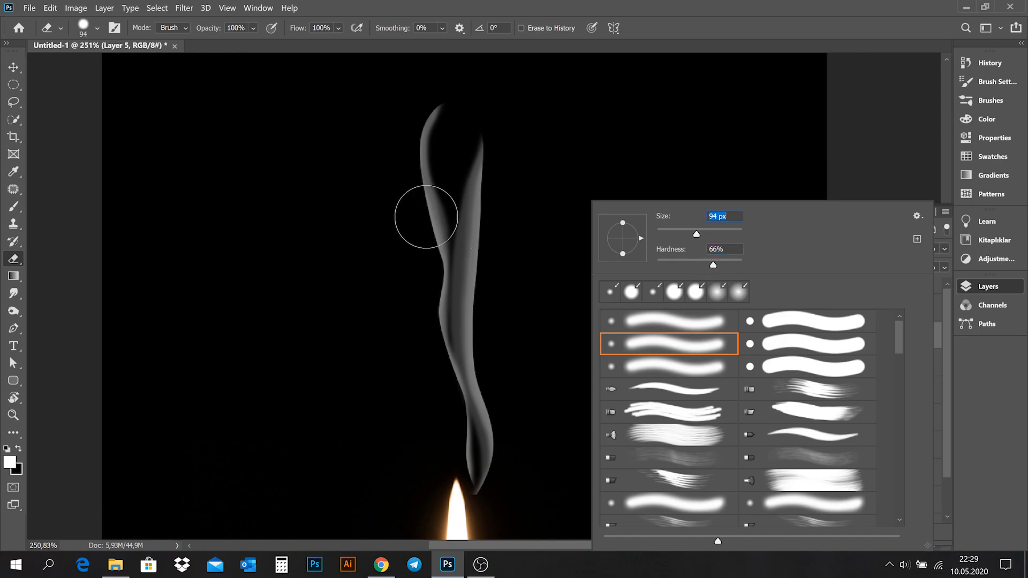
{"action": "left_click", "coordinate": [443, 145]}
{"action": "left_click_drag", "start_coordinate": [443, 175], "coordinate": [437, 207]}
{"action": "key", "text": "ctrl+z"}
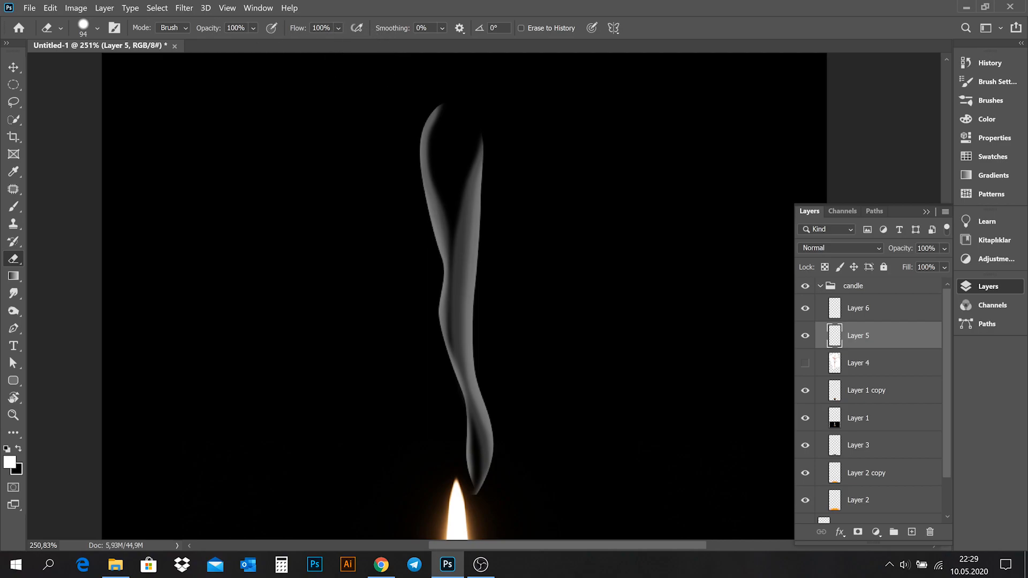
Set the Eraser opacity to 20% and fade the Layer 5 smoke where it overlaps the leg's left strand.
{"action": "type", "text": "20"}
{"action": "mouse_move", "coordinate": [454, 163]}
{"action": "left_mouse_down"}
{"action": "mouse_move", "coordinate": [433, 345]}
{"action": "mouse_move", "coordinate": [452, 458]}
{"action": "mouse_move", "coordinate": [435, 288]}
{"action": "mouse_move", "coordinate": [453, 159]}
{"action": "mouse_move", "coordinate": [443, 147]}
{"action": "mouse_move", "coordinate": [424, 306]}
{"action": "mouse_move", "coordinate": [435, 396]}
{"action": "mouse_move", "coordinate": [442, 178]}
{"action": "mouse_move", "coordinate": [431, 335]}
{"action": "mouse_move", "coordinate": [452, 466]}
{"action": "left_mouse_up"}
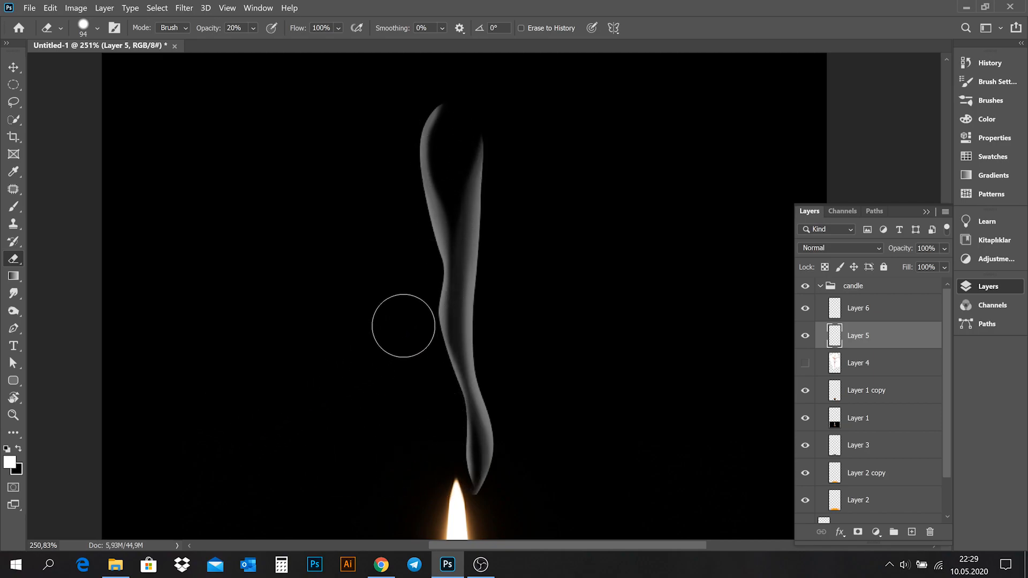
Show the ballerina layer, trace a Pen path up the torso's right edge, across the shoulder and around the head, and turn it into a selection.
{"action": "left_click", "coordinate": [805, 364]}
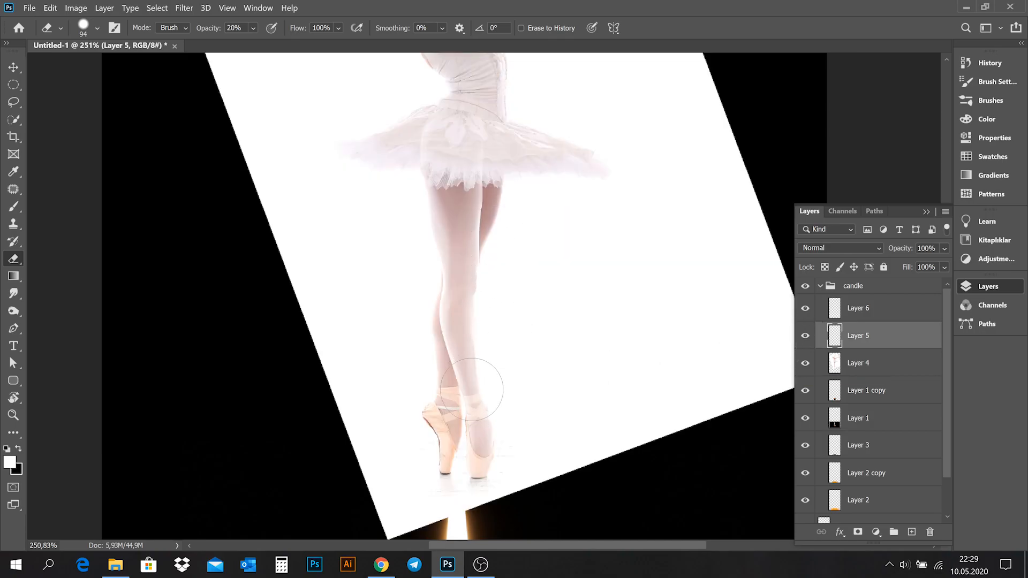
{"action": "scroll", "coordinate": [517, 331], "scroll_direction": "down", "scroll_amount": 5}
{"action": "left_click_drag", "start_coordinate": [500, 217], "coordinate": [490, 351]}
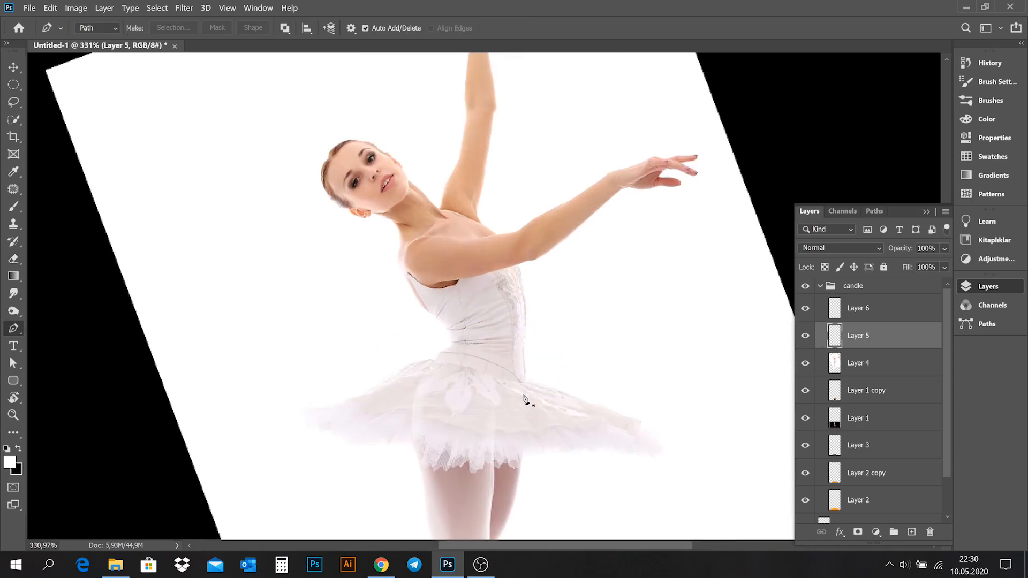
{"action": "left_click", "coordinate": [525, 399]}
{"action": "left_click", "coordinate": [525, 316]}
{"action": "left_click", "coordinate": [516, 248]}
{"action": "left_click", "coordinate": [439, 208]}
{"action": "left_click", "coordinate": [340, 146]}
{"action": "left_click", "coordinate": [291, 243]}
{"action": "left_click", "coordinate": [411, 379]}
{"action": "left_click", "coordinate": [524, 399]}
{"action": "key", "text": "ctrl+Return"}
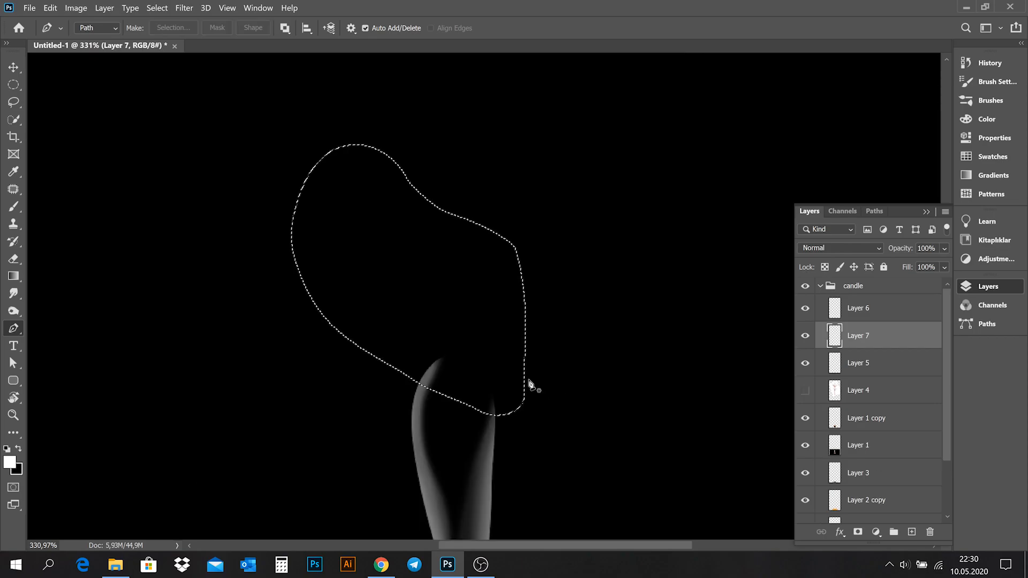
Paint smoke inside the torso selection along the shoulder and right side at 15% brush opacity, and deselect.
{"action": "right_click", "coordinate": [571, 204]}
{"action": "left_click_drag", "start_coordinate": [375, 153], "coordinate": [423, 166]}
{"action": "key", "text": "ctrl+z"}
{"action": "mouse_move", "coordinate": [337, 120]}
{"action": "left_mouse_down"}
{"action": "mouse_move", "coordinate": [424, 170]}
{"action": "mouse_move", "coordinate": [549, 337]}
{"action": "mouse_move", "coordinate": [549, 399]}
{"action": "left_mouse_up"}
{"action": "left_click_drag", "start_coordinate": [307, 28], "coordinate": [304, 27]}
{"action": "mouse_move", "coordinate": [431, 187]}
{"action": "left_mouse_down"}
{"action": "mouse_move", "coordinate": [392, 130]}
{"action": "mouse_move", "coordinate": [535, 287]}
{"action": "mouse_move", "coordinate": [546, 382]}
{"action": "left_mouse_up"}
{"action": "right_click", "coordinate": [518, 155]}
{"action": "left_click_drag", "start_coordinate": [567, 181], "coordinate": [542, 181]}
{"action": "mouse_move", "coordinate": [381, 144]}
{"action": "left_mouse_down"}
{"action": "mouse_move", "coordinate": [525, 261]}
{"action": "mouse_move", "coordinate": [532, 395]}
{"action": "left_mouse_up"}
{"action": "key", "text": "ctrl+d"}
Show the ballerina layer, trace a closed Pen path down the hip's right edge to the thigh, and convert it into a selection.
{"action": "left_click", "coordinate": [805, 390]}
{"action": "key", "text": "p"}
{"action": "left_click", "coordinate": [524, 211]}
{"action": "left_click_drag", "start_coordinate": [526, 295], "coordinate": [526, 324]}
{"action": "left_click", "coordinate": [491, 418]}
{"action": "left_click_drag", "start_coordinate": [443, 351], "coordinate": [459, 283]}
{"action": "key", "text": "ctrl+Return"}
Hide the ballerina layer and try painting smoke on the hip's right edge with a 67 px brush.
{"action": "left_click", "coordinate": [805, 391]}
{"action": "key", "text": "b"}
{"action": "left_click_drag", "start_coordinate": [530, 243], "coordinate": [501, 412]}
{"action": "right_click", "coordinate": [569, 199]}
{"action": "left_click_drag", "start_coordinate": [667, 234], "coordinate": [688, 234]}
{"action": "mouse_move", "coordinate": [554, 236]}
{"action": "left_mouse_down"}
{"action": "mouse_move", "coordinate": [560, 292]}
{"action": "mouse_move", "coordinate": [527, 399]}
{"action": "left_mouse_up"}
Add a new layer above Layer 7, paint the hip's right edge using a 17 px brush, and deselect.
{"action": "left_click", "coordinate": [912, 532]}
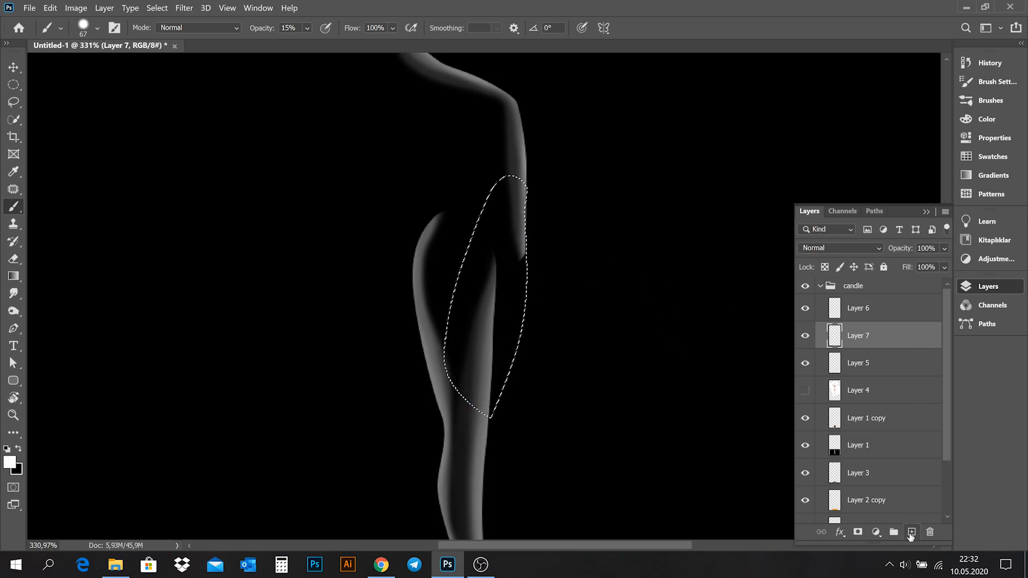
{"action": "right_click", "coordinate": [541, 250]}
{"action": "type", "text": "17"}
{"action": "key", "text": "Tab"}
{"action": "left_click_drag", "start_coordinate": [536, 257], "coordinate": [529, 334]}
{"action": "key", "text": "ctrl+d"}
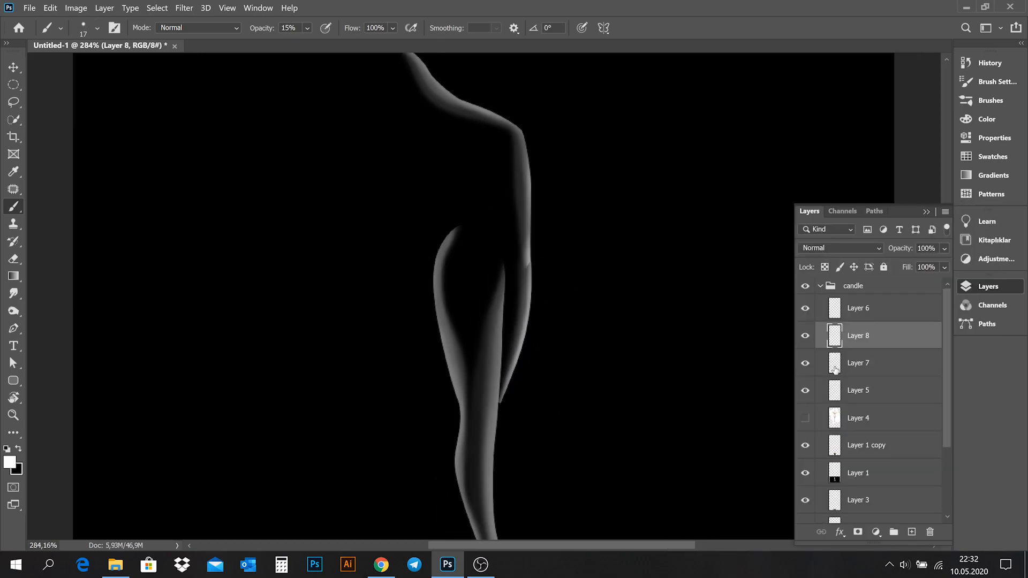
Show the ballerina layer, trace a closed Pen path around the rear leg's left edge and foot, and turn it into a selection.
{"action": "left_click", "coordinate": [806, 419]}
{"action": "key", "text": "p"}
{"action": "left_click", "coordinate": [471, 216]}
{"action": "left_click_drag", "start_coordinate": [460, 264], "coordinate": [464, 296]}
{"action": "left_click_drag", "start_coordinate": [466, 329], "coordinate": [461, 354]}
{"action": "left_click_drag", "start_coordinate": [456, 367], "coordinate": [463, 380]}
{"action": "left_click", "coordinate": [471, 216]}
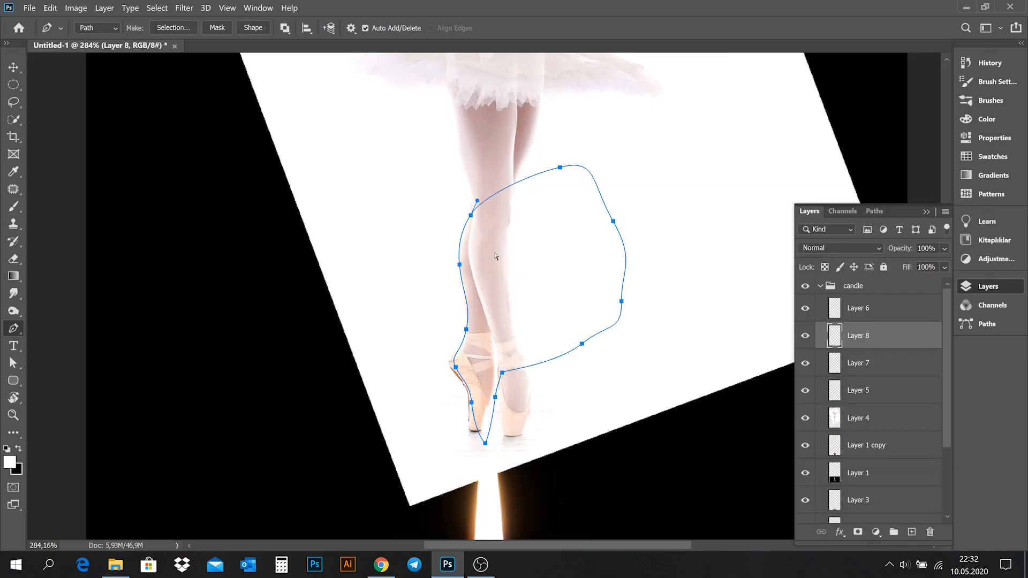
{"action": "key", "text": "ctrl+Return"}
Add a new layer above Layer 6, hide the ballerina, paint smoke on the rear leg's left edge, and deselect.
{"action": "left_click", "coordinate": [858, 308]}
{"action": "left_click", "coordinate": [912, 532]}
{"action": "left_click", "coordinate": [805, 446]}
{"action": "key", "text": "b"}
{"action": "mouse_move", "coordinate": [463, 233]}
{"action": "left_mouse_down"}
{"action": "mouse_move", "coordinate": [472, 402]}
{"action": "mouse_move", "coordinate": [495, 412]}
{"action": "mouse_move", "coordinate": [509, 265]}
{"action": "mouse_move", "coordinate": [451, 235]}
{"action": "mouse_move", "coordinate": [454, 360]}
{"action": "mouse_move", "coordinate": [436, 386]}
{"action": "left_mouse_up"}
{"action": "right_click", "coordinate": [400, 354]}
{"action": "key", "text": "ctrl+d"}
Show the ballerina layer and, with Layer 9 active, make a Pen path selection following the jaw, neck and torso's left edge to the waist.
{"action": "left_click_drag", "start_coordinate": [543, 310], "coordinate": [521, 311]}
{"action": "left_click", "coordinate": [806, 446]}
{"action": "left_click", "coordinate": [859, 446]}
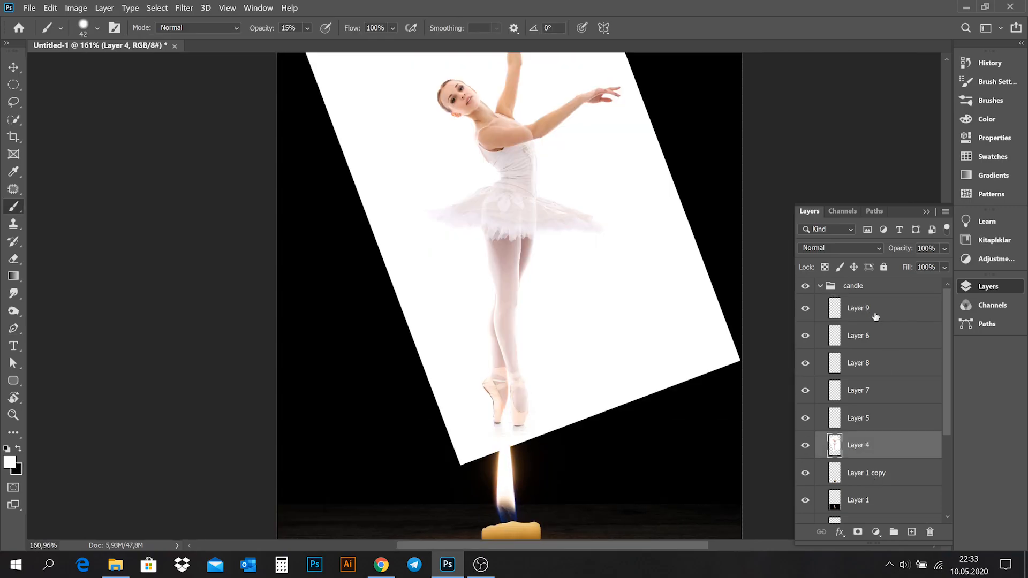
{"action": "left_click", "coordinate": [858, 309]}
{"action": "key", "text": "p"}
{"action": "left_click", "coordinate": [480, 199]}
{"action": "left_click_drag", "start_coordinate": [494, 184], "coordinate": [505, 175]}
{"action": "left_click_drag", "start_coordinate": [463, 121], "coordinate": [463, 107]}
{"action": "left_click_drag", "start_coordinate": [573, 209], "coordinate": [587, 235]}
{"action": "left_click_drag", "start_coordinate": [574, 284], "coordinate": [560, 290]}
{"action": "left_click", "coordinate": [502, 293]}
{"action": "key", "text": "ctrl+Return"}
Add a new layer above Layer 9, hide the ballerina, paint smoke along the face, neck and torso's left edge, and deselect.
{"action": "left_click", "coordinate": [912, 532]}
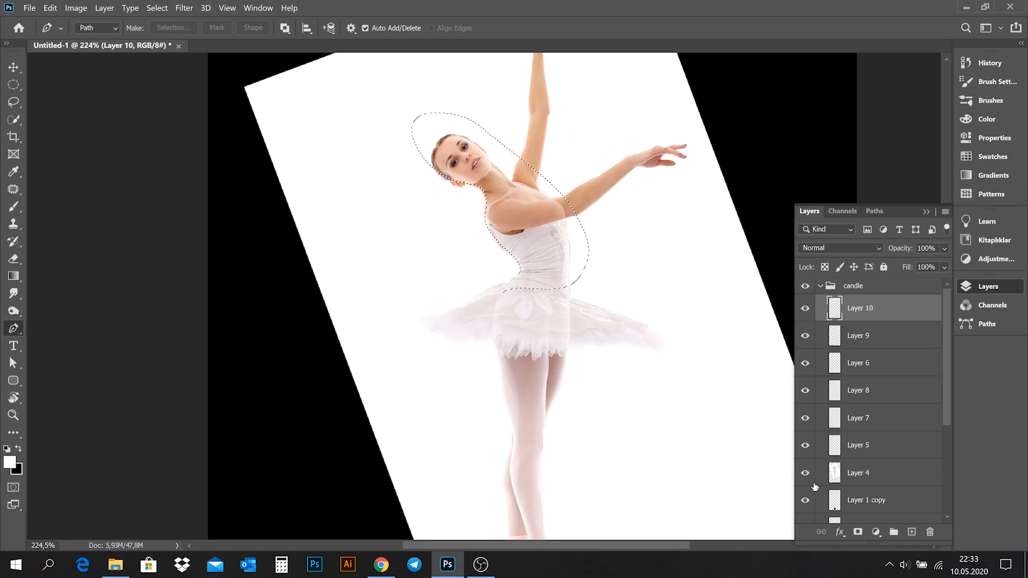
{"action": "left_click", "coordinate": [806, 473]}
{"action": "key", "text": "b"}
{"action": "mouse_move", "coordinate": [452, 179]}
{"action": "left_mouse_down"}
{"action": "mouse_move", "coordinate": [509, 277]}
{"action": "mouse_move", "coordinate": [439, 185]}
{"action": "mouse_move", "coordinate": [494, 251]}
{"action": "left_mouse_up"}
{"action": "right_click", "coordinate": [474, 214]}
{"action": "left_click_drag", "start_coordinate": [554, 209], "coordinate": [546, 209]}
{"action": "left_click_drag", "start_coordinate": [431, 175], "coordinate": [510, 284]}
{"action": "key", "text": "ctrl+d"}
Show the ballerina layer, trace a Pen path along the outstretched arm's lower edge, and turn it into a selection.
{"action": "left_click_drag", "start_coordinate": [537, 321], "coordinate": [516, 321]}
{"action": "left_click_drag", "start_coordinate": [565, 311], "coordinate": [582, 311]}
{"action": "left_click", "coordinate": [805, 473]}
{"action": "key", "text": "p"}
{"action": "left_click", "coordinate": [481, 244]}
{"action": "left_click_drag", "start_coordinate": [572, 221], "coordinate": [672, 188]}
{"action": "key", "text": "ctrl+Return"}
Add a new layer above Layer 10, hide the ballerina, paint the outstretched arm's lower edge with a 48 px brush, and deselect.
{"action": "left_click", "coordinate": [912, 532]}
{"action": "left_click", "coordinate": [806, 500]}
{"action": "key", "text": "b"}
{"action": "mouse_move", "coordinate": [477, 236]}
{"action": "left_mouse_down"}
{"action": "mouse_move", "coordinate": [641, 178]}
{"action": "mouse_move", "coordinate": [783, 173]}
{"action": "left_mouse_up"}
{"action": "right_click", "coordinate": [686, 199]}
{"action": "left_click_drag", "start_coordinate": [766, 234], "coordinate": [780, 234]}
{"action": "key", "text": "Return"}
{"action": "mouse_move", "coordinate": [472, 247]}
{"action": "left_mouse_down"}
{"action": "mouse_move", "coordinate": [641, 186]}
{"action": "mouse_move", "coordinate": [779, 202]}
{"action": "left_mouse_up"}
{"action": "mouse_move", "coordinate": [778, 203]}
{"action": "left_mouse_down"}
{"action": "mouse_move", "coordinate": [633, 200]}
{"action": "mouse_move", "coordinate": [430, 250]}
{"action": "left_mouse_up"}
{"action": "key", "text": "ctrl+d"}
Show the ballerina layer, trace a closed Pen path along the outstretched arm's upper edge, and turn it into a selection.
{"action": "scroll", "coordinate": [609, 354], "scroll_direction": "down", "scroll_amount": 10}
{"action": "left_click", "coordinate": [805, 500]}
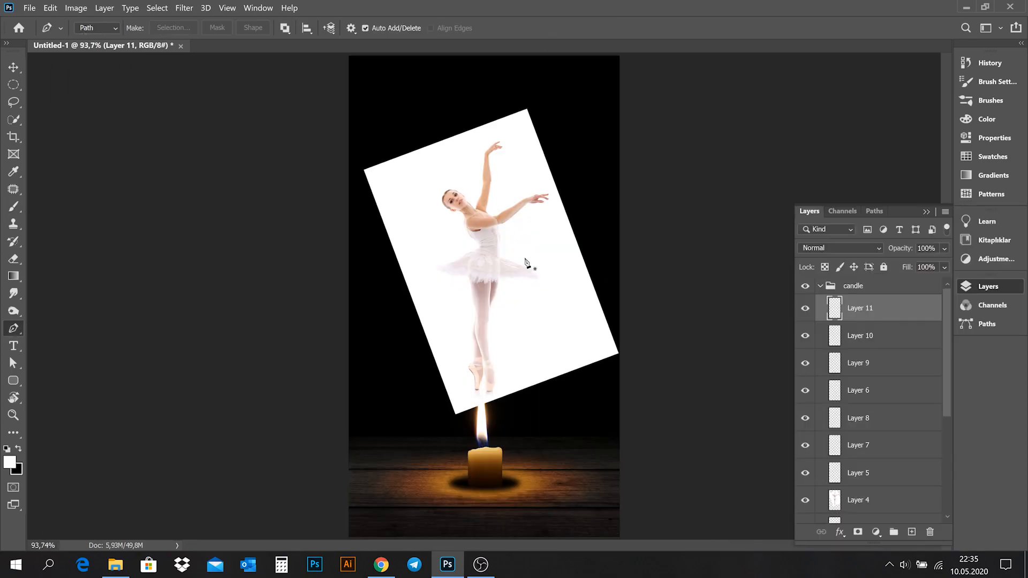
{"action": "key", "text": "p"}
{"action": "scroll", "coordinate": [565, 225], "scroll_direction": "up", "scroll_amount": 10}
{"action": "left_click_drag", "start_coordinate": [524, 213], "coordinate": [546, 211]}
{"action": "left_click_drag", "start_coordinate": [701, 224], "coordinate": [706, 219]}
{"action": "mouse_move", "coordinate": [384, 359]}
{"action": "left_mouse_down"}
{"action": "mouse_move", "coordinate": [410, 338]}
{"action": "mouse_move", "coordinate": [570, 291]}
{"action": "mouse_move", "coordinate": [491, 336]}
{"action": "mouse_move", "coordinate": [359, 352]}
{"action": "mouse_move", "coordinate": [516, 362]}
{"action": "left_mouse_up"}
{"action": "key", "text": "ctrl+Return"}
Add a new layer above Layer 11, hide the ballerina, paint smoke along the outstretched arm's upper edge, and deselect.
{"action": "left_click", "coordinate": [912, 531]}
{"action": "scroll", "coordinate": [805, 507], "scroll_direction": "down", "scroll_amount": 1}
{"action": "left_click", "coordinate": [806, 511]}
{"action": "key", "text": "b"}
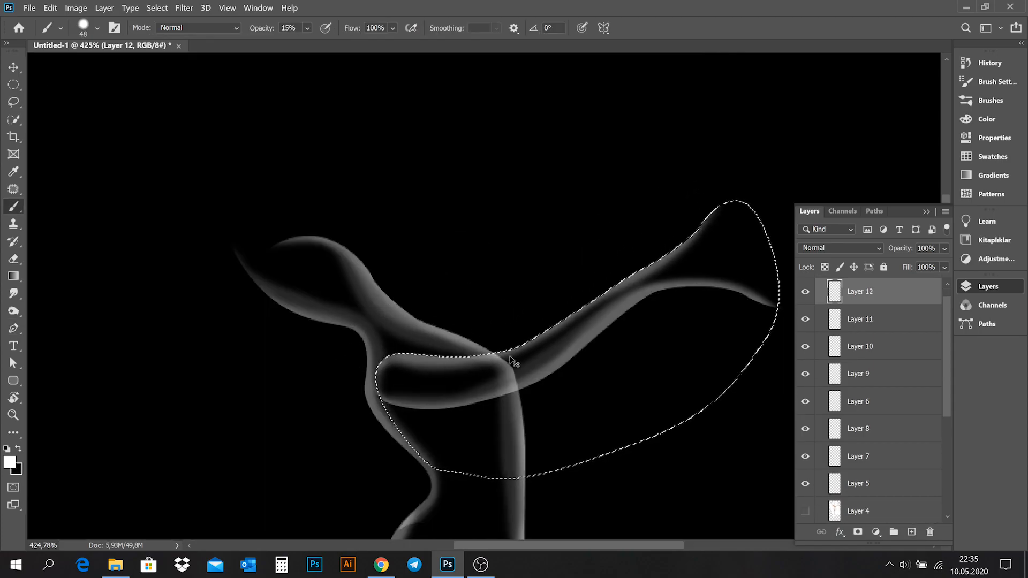
{"action": "key", "text": "ctrl+d"}
Show the ballerina layer, add a new layer above Layer 12, and make a Pen path selection along one edge of the raised arm.
{"action": "scroll", "coordinate": [501, 177], "scroll_direction": "down", "scroll_amount": 10}
{"action": "left_click", "coordinate": [806, 510]}
{"action": "left_click", "coordinate": [912, 532]}
{"action": "key", "text": "p"}
{"action": "scroll", "coordinate": [547, 159], "scroll_direction": "up", "scroll_amount": 6}
{"action": "left_click", "coordinate": [520, 116]}
{"action": "left_click_drag", "start_coordinate": [481, 159], "coordinate": [483, 174]}
{"action": "left_click_drag", "start_coordinate": [488, 215], "coordinate": [487, 230]}
{"action": "left_click", "coordinate": [475, 311]}
{"action": "left_click", "coordinate": [520, 117]}
{"action": "key", "text": "ctrl+Return"}
Hide the ballerina layer, paint smoke along the raised arm's selected edge while reducing the brush size, and deselect.
{"action": "left_click", "coordinate": [806, 453]}
{"action": "key", "text": "b"}
{"action": "mouse_move", "coordinate": [527, 122]}
{"action": "left_mouse_down"}
{"action": "mouse_move", "coordinate": [483, 275]}
{"action": "mouse_move", "coordinate": [502, 216]}
{"action": "mouse_move", "coordinate": [503, 239]}
{"action": "left_mouse_up"}
{"action": "right_click", "coordinate": [515, 238]}
{"action": "left_click_drag", "start_coordinate": [581, 235], "coordinate": [567, 235]}
{"action": "left_click_drag", "start_coordinate": [493, 232], "coordinate": [485, 291]}
{"action": "key", "text": "ctrl+d"}
Show the ballerina layer, add a new layer above Layer 13, and make a Pen path selection along the raised arm's other edge.
{"action": "left_click", "coordinate": [805, 453]}
{"action": "left_click", "coordinate": [912, 532]}
{"action": "key", "text": "p"}
{"action": "left_click", "coordinate": [473, 100]}
{"action": "left_click_drag", "start_coordinate": [466, 209], "coordinate": [467, 227]}
{"action": "key", "text": "ctrl+Return"}
Hide the ballerina layer, paint smoke inside the second raised-arm selection, and deselect.
{"action": "left_click", "coordinate": [806, 481]}
{"action": "key", "text": "b"}
{"action": "left_click_drag", "start_coordinate": [469, 109], "coordinate": [433, 289]}
{"action": "key", "text": "ctrl+d"}
Soften the overlap where the outstretched arm crosses the shoulder and back, using the Eraser at 21 px and 20% opacity on the affected layers.
{"action": "scroll", "coordinate": [530, 370], "scroll_direction": "down", "scroll_amount": 5}
{"action": "scroll", "coordinate": [539, 392], "scroll_direction": "up", "scroll_amount": 4}
{"action": "right_click", "coordinate": [384, 189], "text": "ctrl"}
{"action": "left_click", "coordinate": [424, 196]}
{"action": "key", "text": "e"}
{"action": "right_click", "coordinate": [553, 313]}
{"action": "left_click_drag", "start_coordinate": [620, 230], "coordinate": [605, 231]}
{"action": "left_click_drag", "start_coordinate": [412, 205], "coordinate": [440, 193]}
{"action": "left_click", "coordinate": [367, 205], "text": "ctrl"}
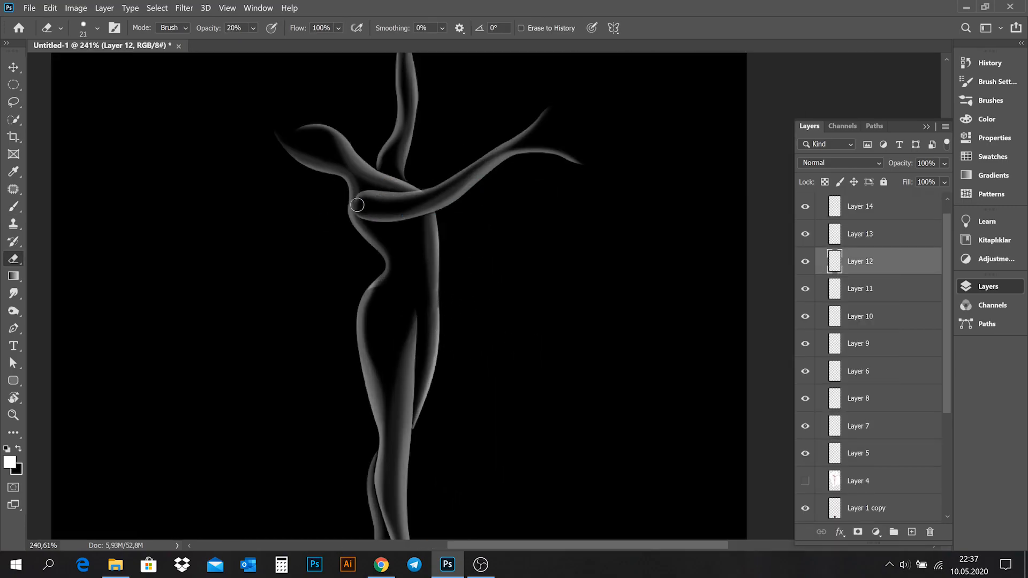
{"action": "left_click", "coordinate": [405, 221], "text": "ctrl"}
{"action": "key", "text": "Tab"}
{"action": "scroll", "coordinate": [505, 351], "scroll_direction": "down", "scroll_amount": 5}
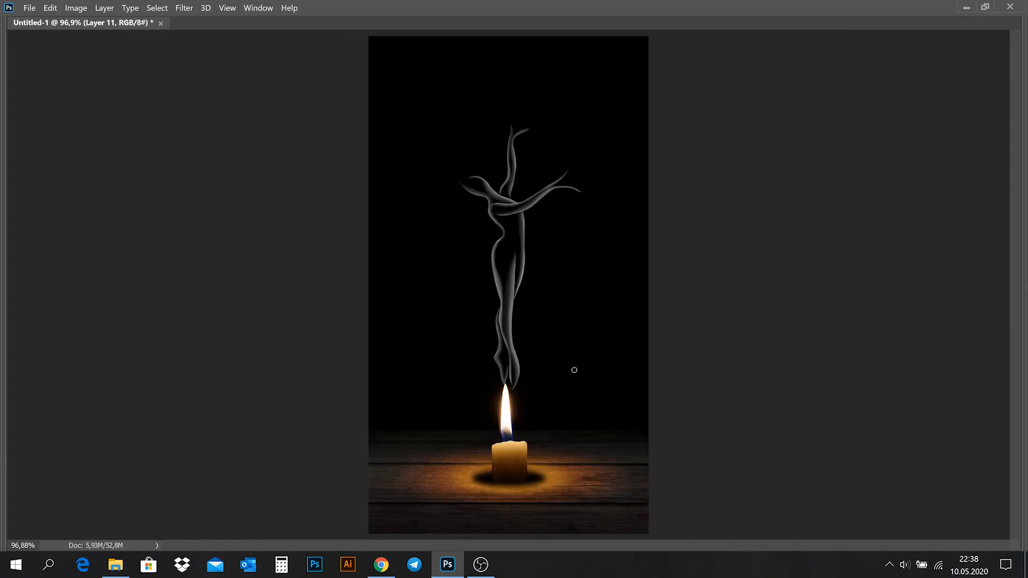
{"action": "key", "text": "Tab"}
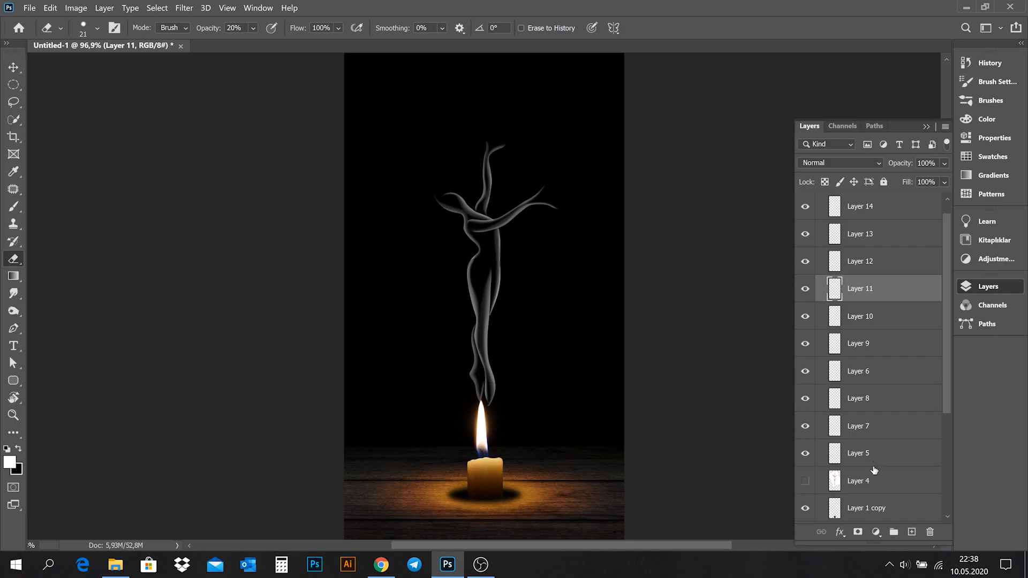
Show Layer 4 with the ballerina photo and delete it from the document.
{"action": "left_click", "coordinate": [858, 481]}
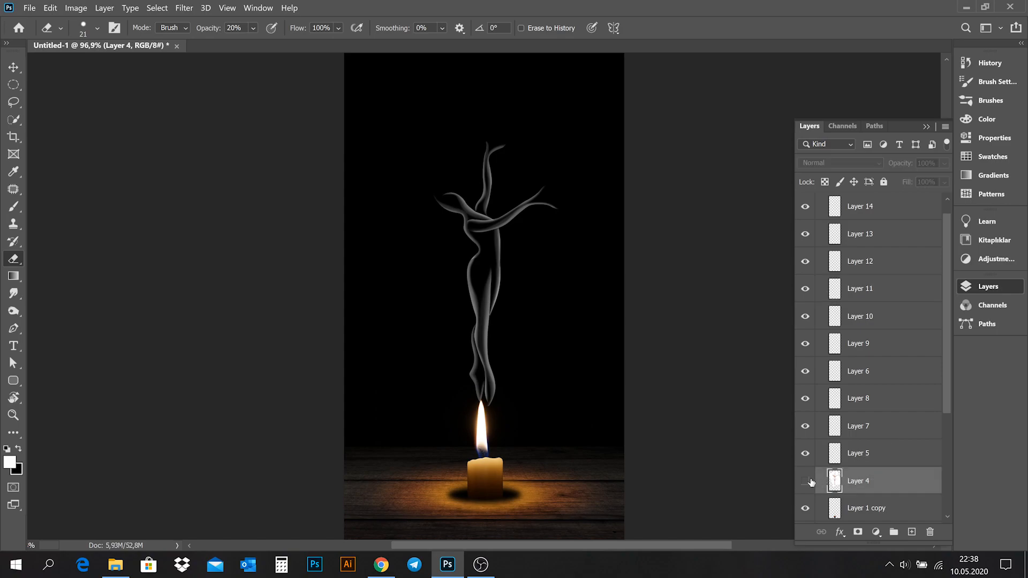
{"action": "left_click", "coordinate": [806, 481]}
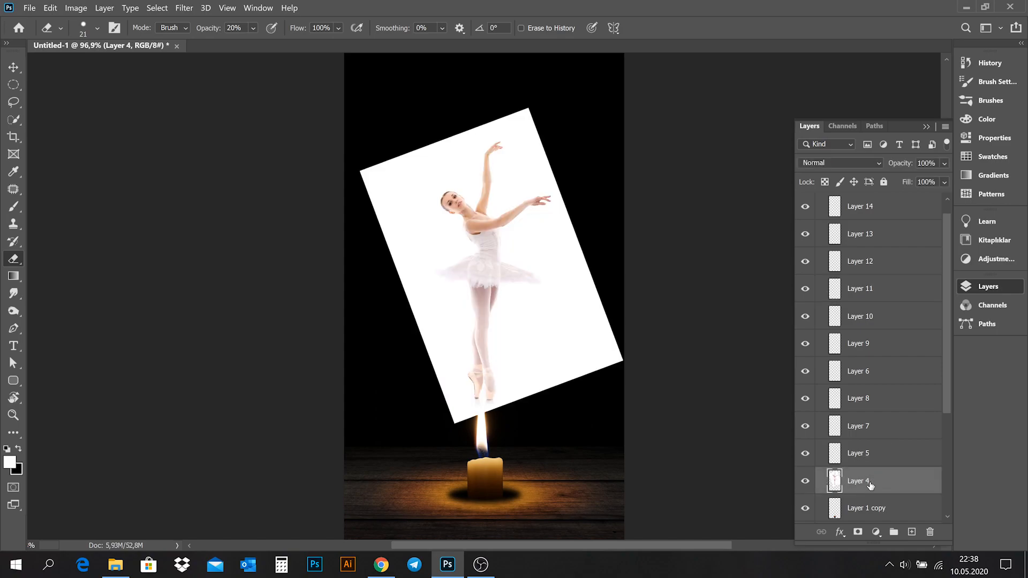
{"action": "left_click_drag", "start_coordinate": [870, 485], "coordinate": [931, 532]}
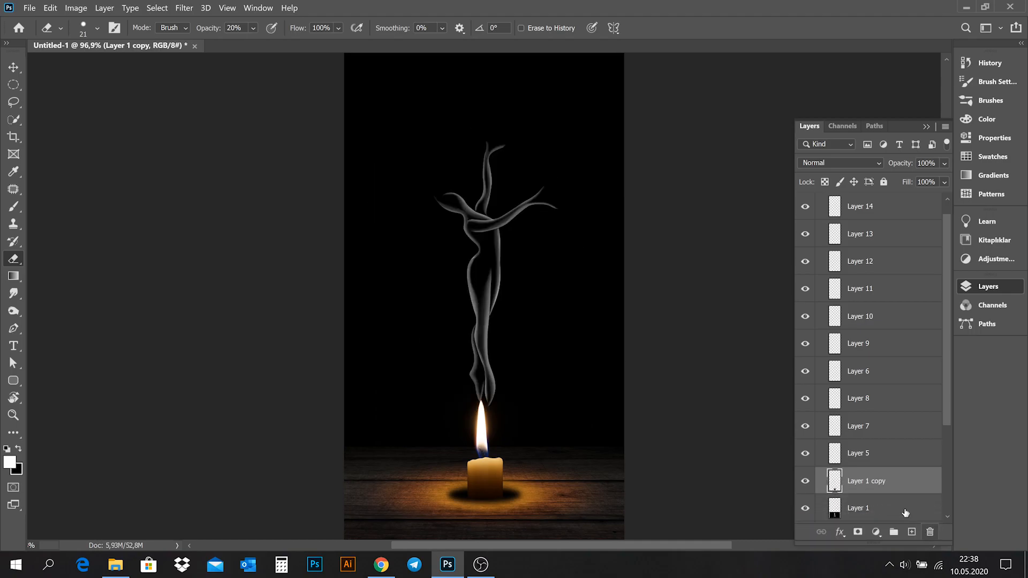
Group the smoke layers from Layer 5 through Layer 14.
{"action": "left_click", "coordinate": [870, 461]}
{"action": "scroll", "coordinate": [891, 445], "scroll_direction": "up", "scroll_amount": 1}
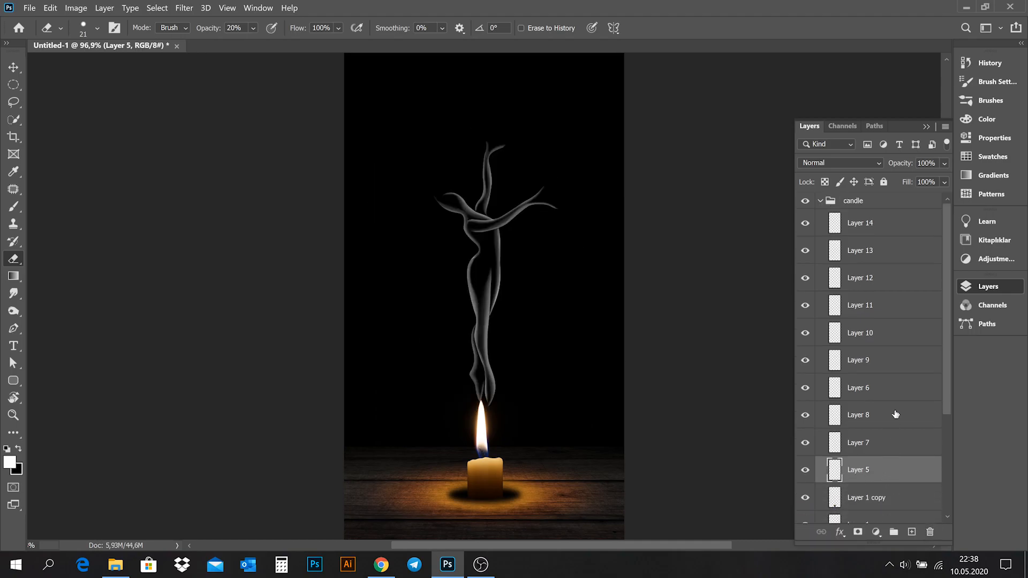
{"action": "left_click", "coordinate": [872, 225], "text": "shift"}
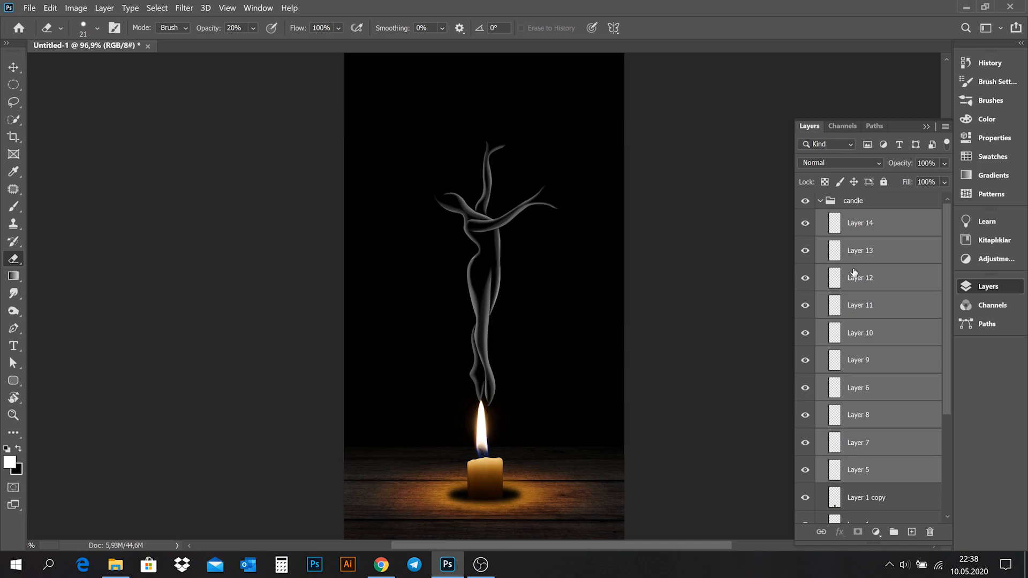
{"action": "key", "text": "ctrl+g"}
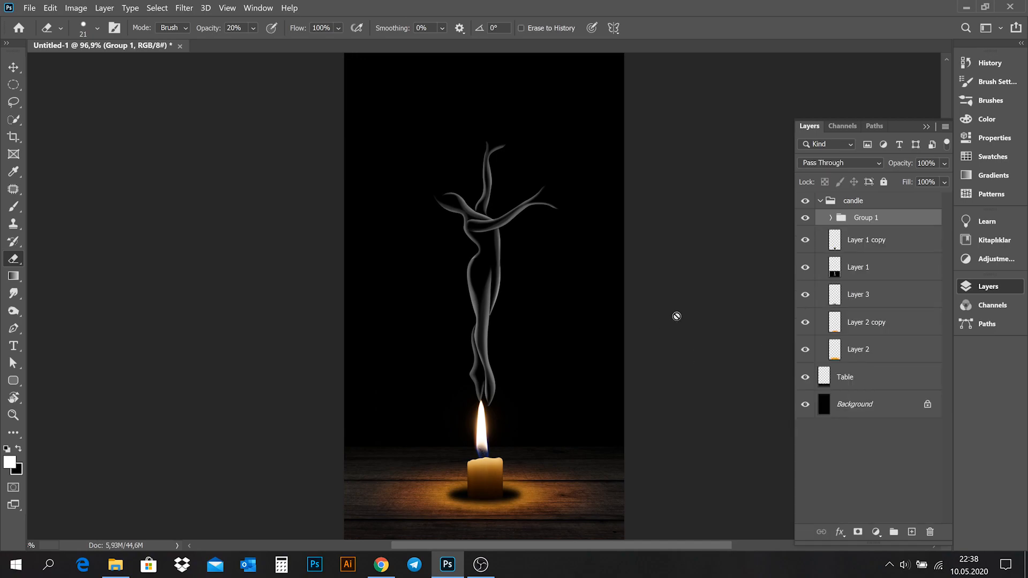
Move the new group out of the candle group to the top of the layer stack and rename it smoke.
{"action": "left_click_drag", "start_coordinate": [873, 217], "coordinate": [883, 194]}
{"action": "left_click", "coordinate": [820, 218]}
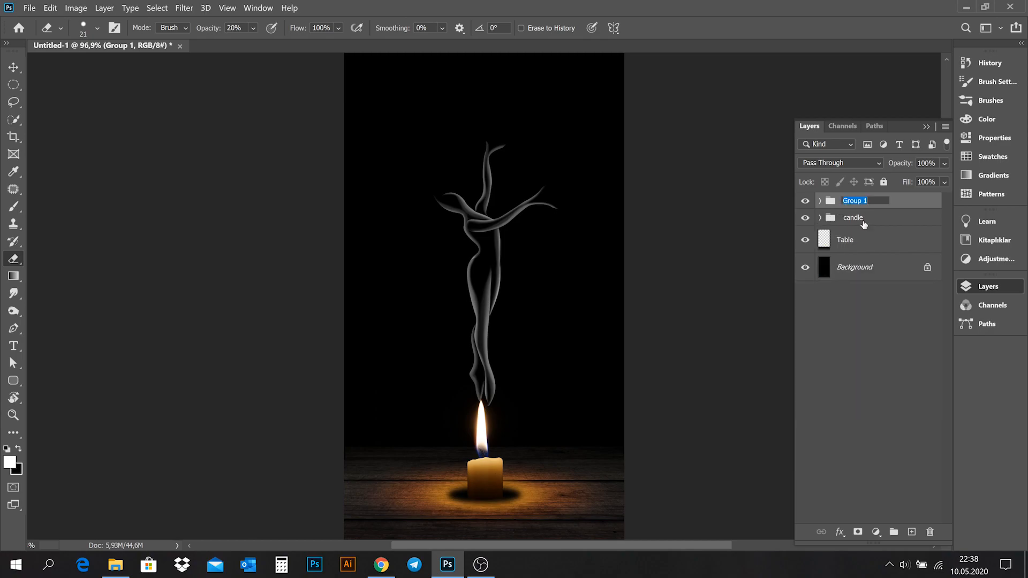
{"action": "type", "text": "smoke"}
{"action": "key", "text": "Return"}
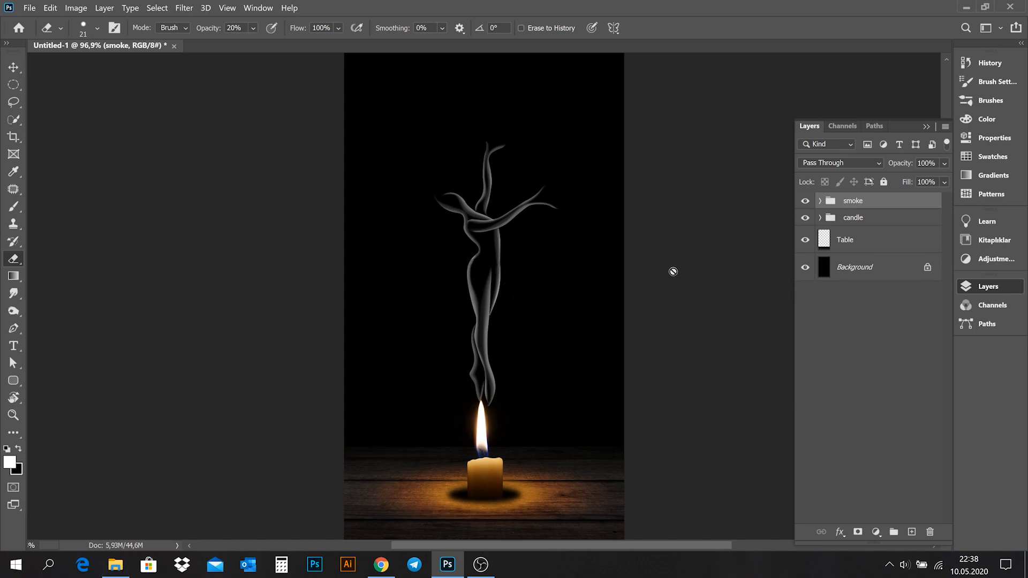
Select Layer 14 in the smoke group, and open smoke-1001664.png from the smoke_ballerina folder as a separate document.
{"action": "left_click", "coordinate": [821, 201]}
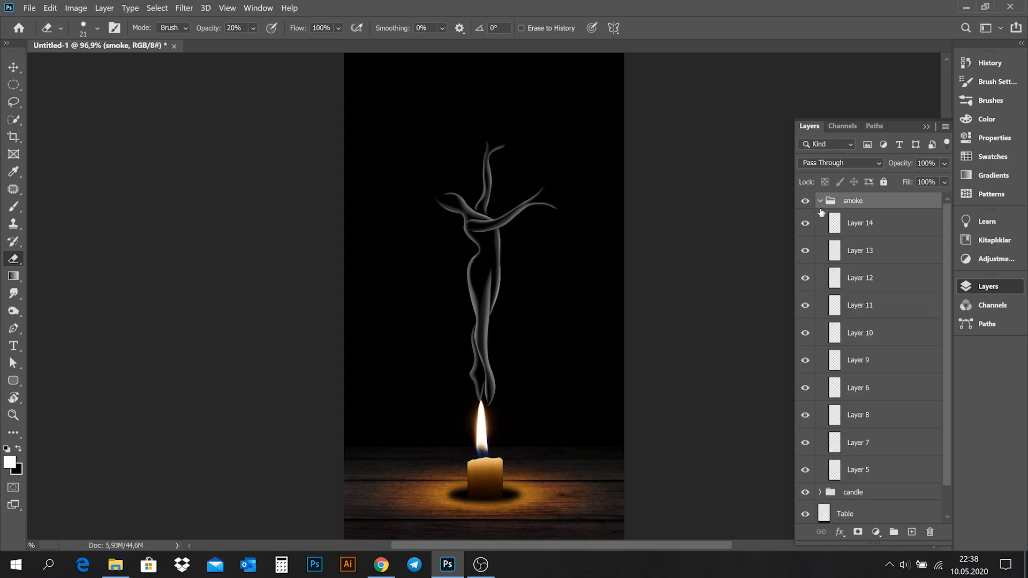
{"action": "left_click", "coordinate": [844, 225]}
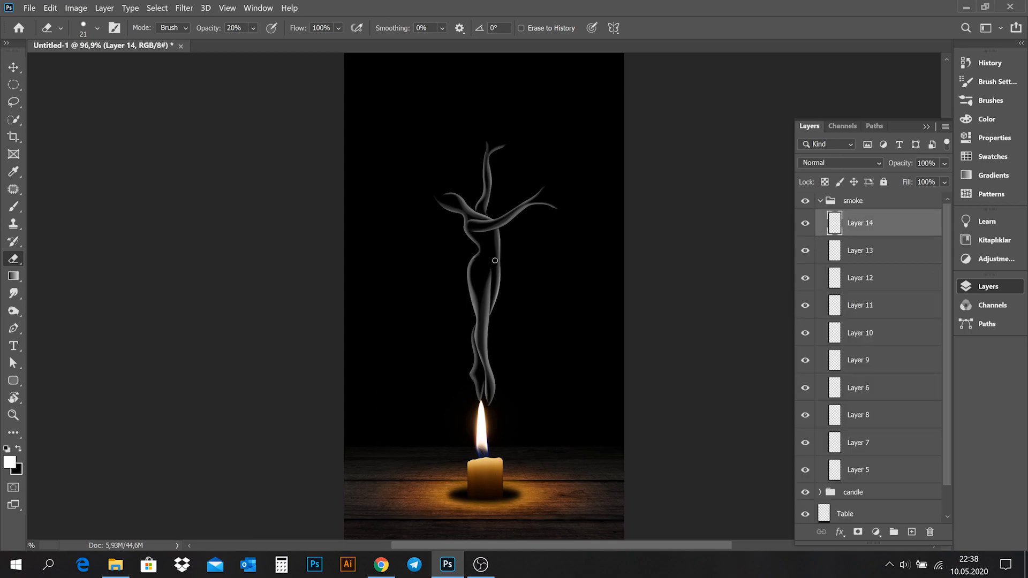
{"action": "left_click", "coordinate": [119, 568]}
{"action": "left_click", "coordinate": [567, 220]}
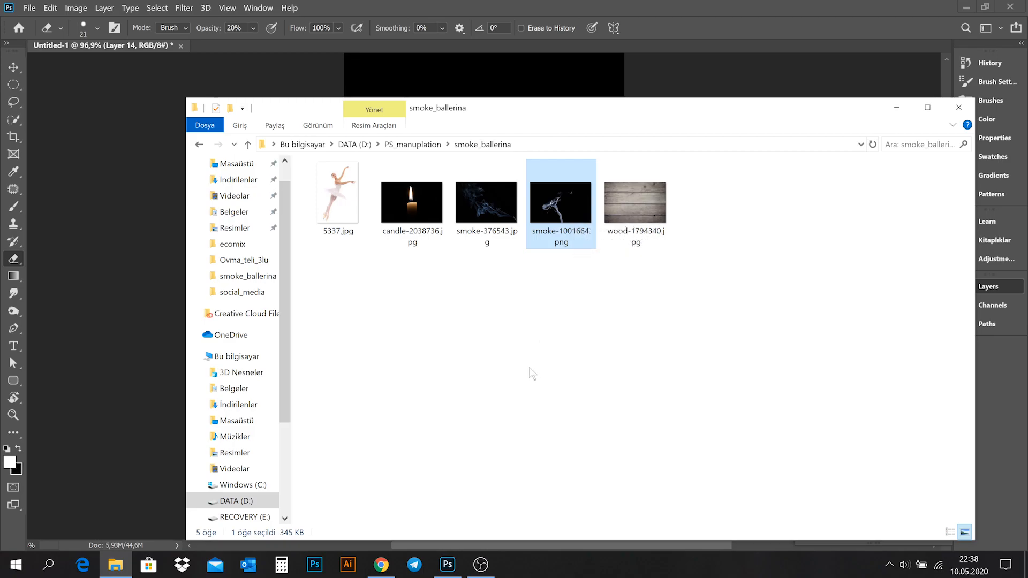
{"action": "left_click_drag", "start_coordinate": [564, 217], "coordinate": [647, 30]}
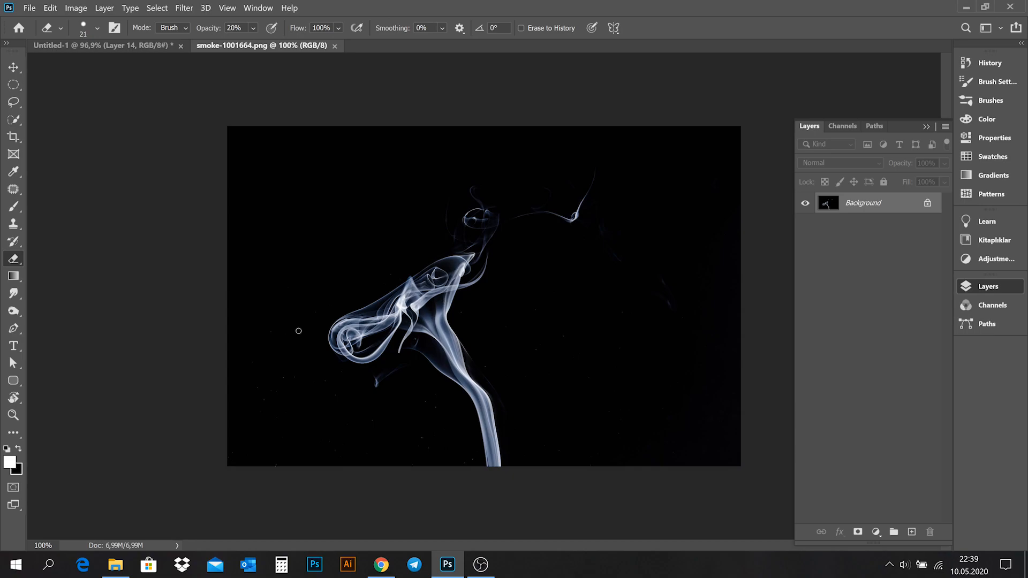
Turn the smoke photo grey with Hue/Saturation, setting Saturation to -100 and lowering Lightness.
{"action": "key", "text": "ctrl+u"}
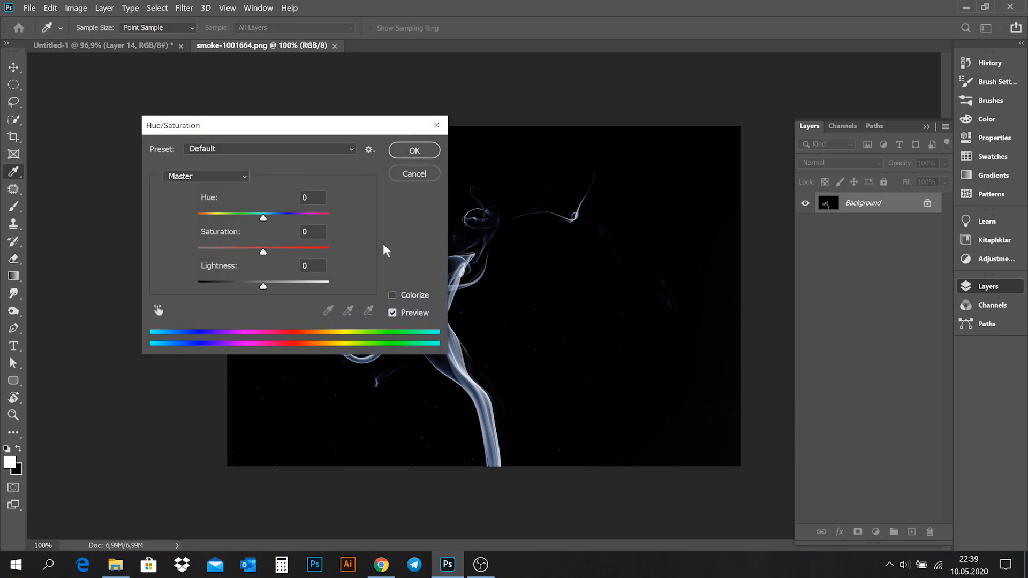
{"action": "left_click_drag", "start_coordinate": [264, 251], "coordinate": [144, 247]}
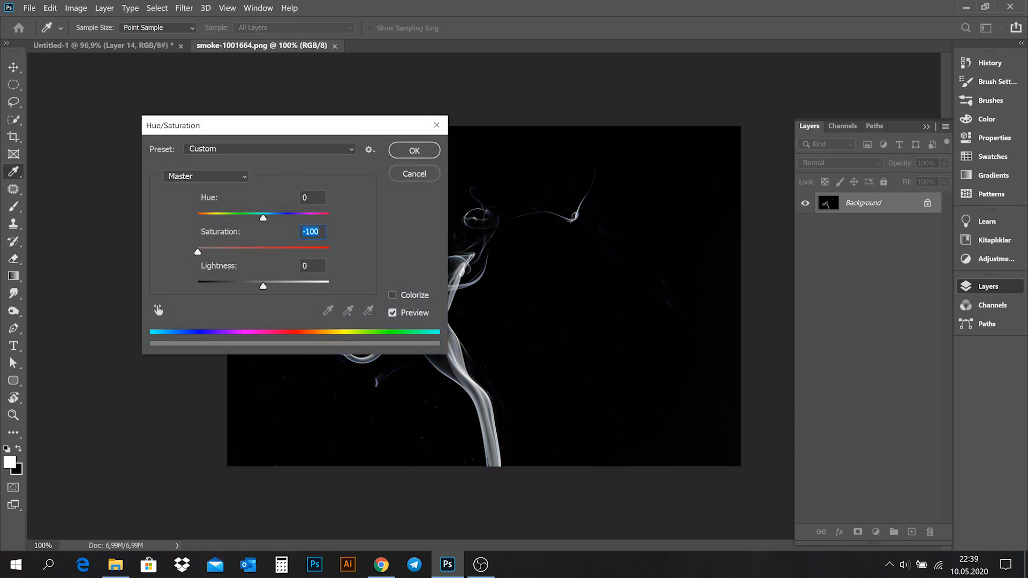
{"action": "left_click_drag", "start_coordinate": [260, 289], "coordinate": [231, 289]}
{"action": "left_click", "coordinate": [413, 150]}
{"action": "key", "text": "e"}
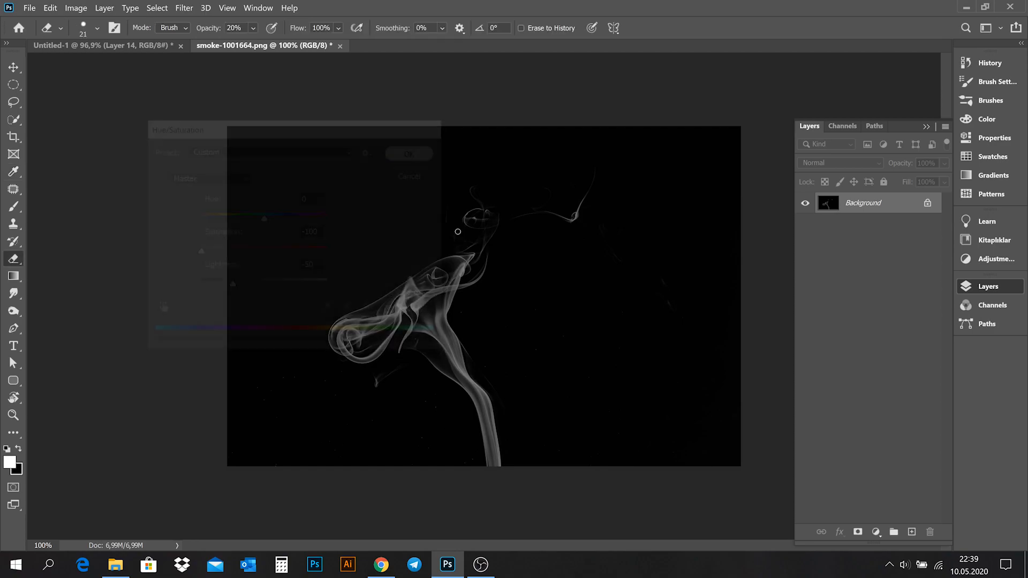
Move the smoke image into the candle document above Layer 14, and close smoke-1001664.png without saving.
{"action": "key", "text": "v"}
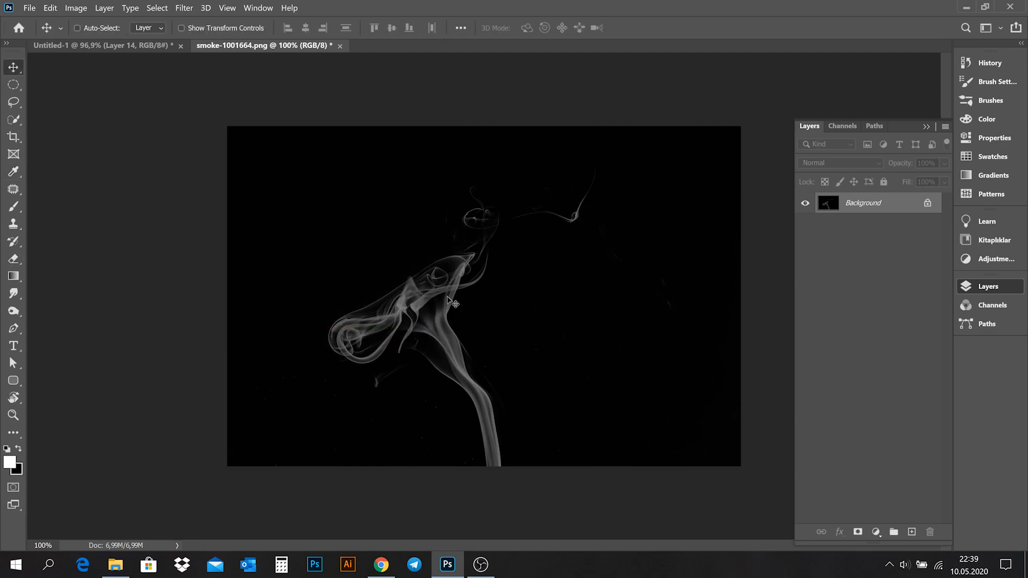
{"action": "left_click_drag", "start_coordinate": [421, 306], "coordinate": [451, 208]}
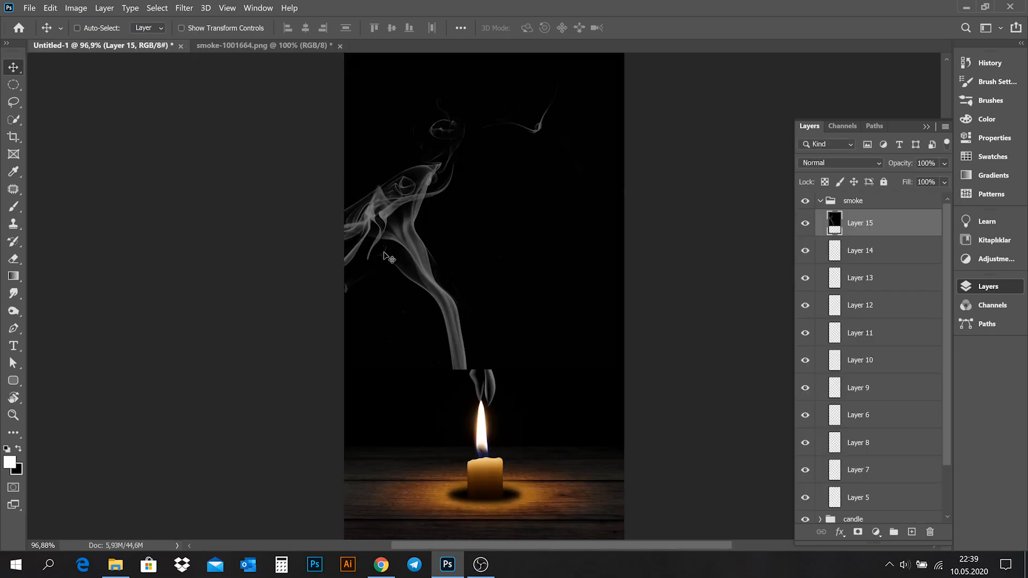
{"action": "left_click", "coordinate": [340, 46]}
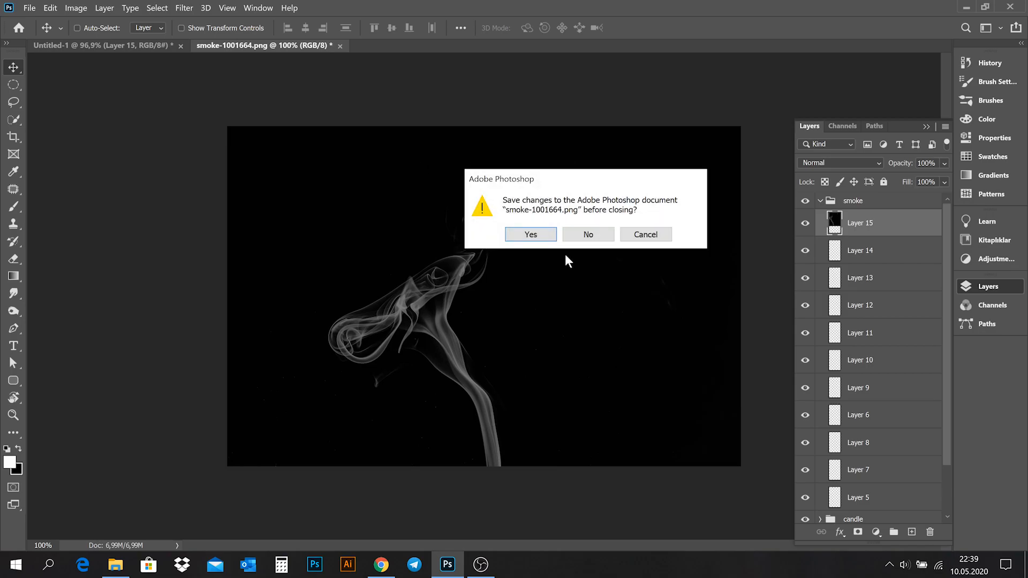
{"action": "left_click", "coordinate": [589, 235]}
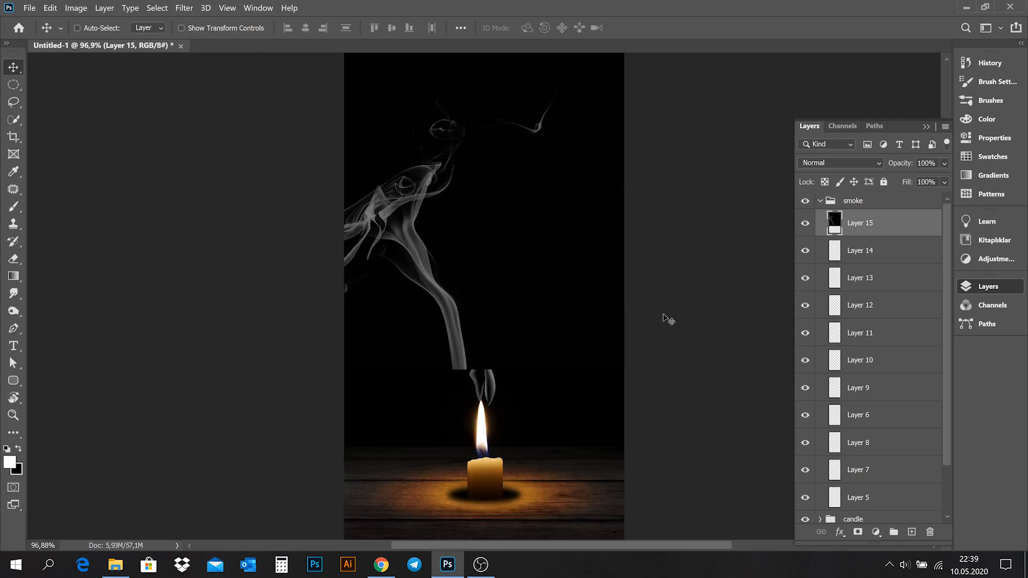
Set the blend mode of the imported smoke layer, Layer 15, to Lighten.
{"action": "left_click", "coordinate": [845, 163]}
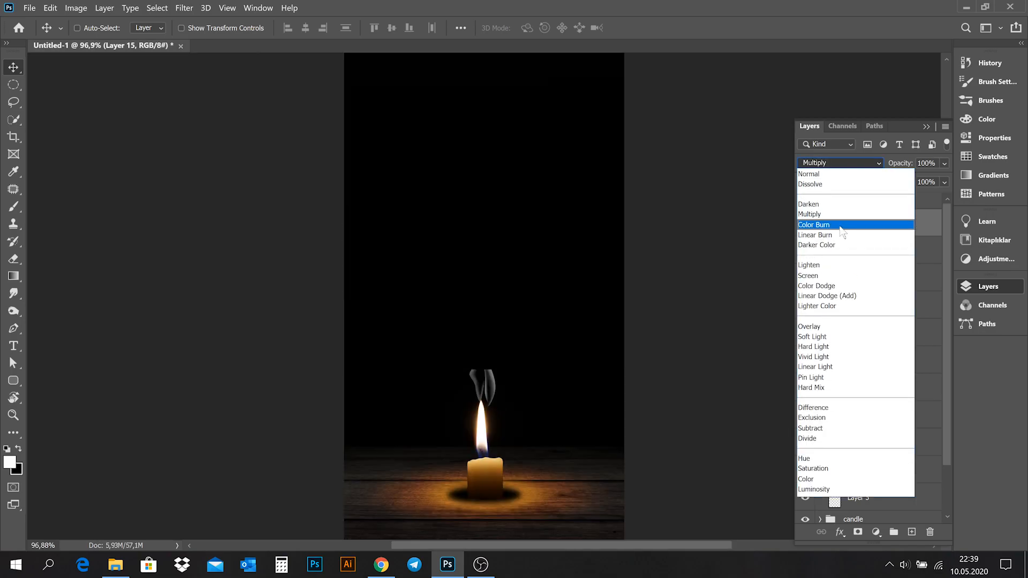
{"action": "left_click", "coordinate": [829, 266]}
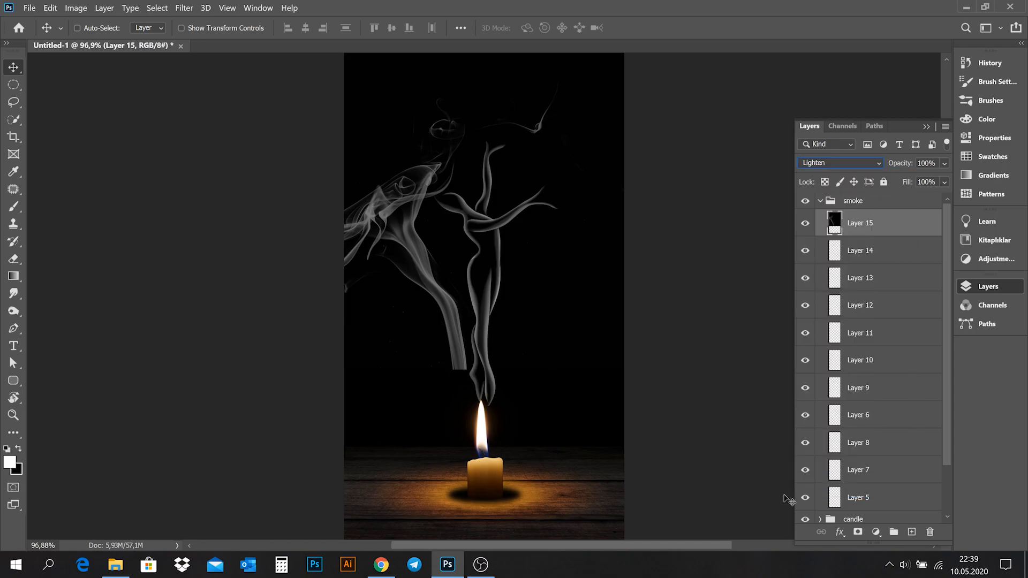
{"action": "key", "text": "Tab"}
{"action": "key", "text": "Tab"}
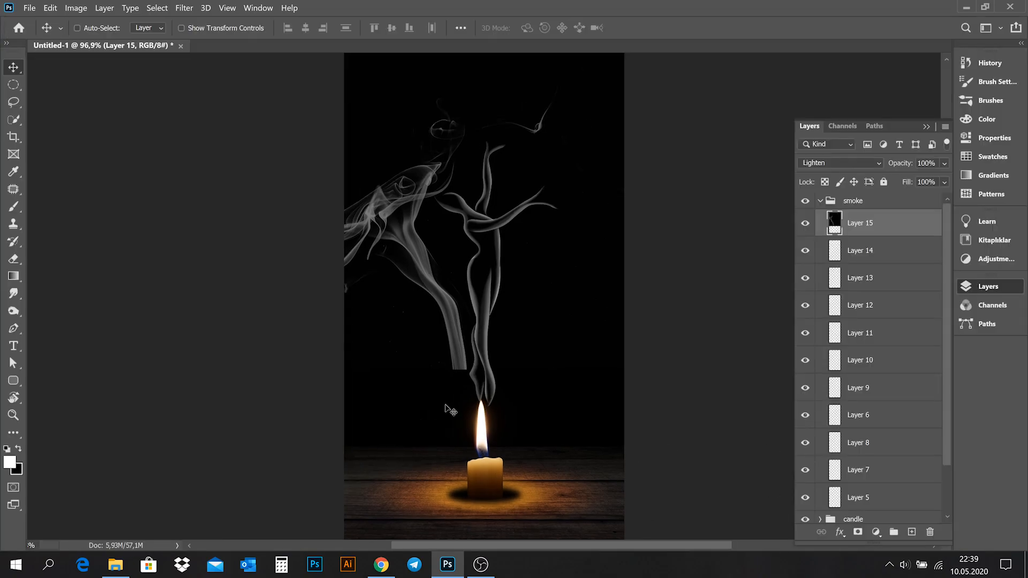
Rotate the Layer 15 smoke to about -134.64° and place its swirls across the ballerina's waist.
{"action": "key", "text": "ctrl"}
{"action": "key", "text": "ctrl+t"}
{"action": "left_click_drag", "start_coordinate": [536, 455], "coordinate": [465, 119]}
{"action": "left_click_drag", "start_coordinate": [493, 251], "coordinate": [466, 295]}
{"action": "left_click_drag", "start_coordinate": [744, 307], "coordinate": [734, 358]}
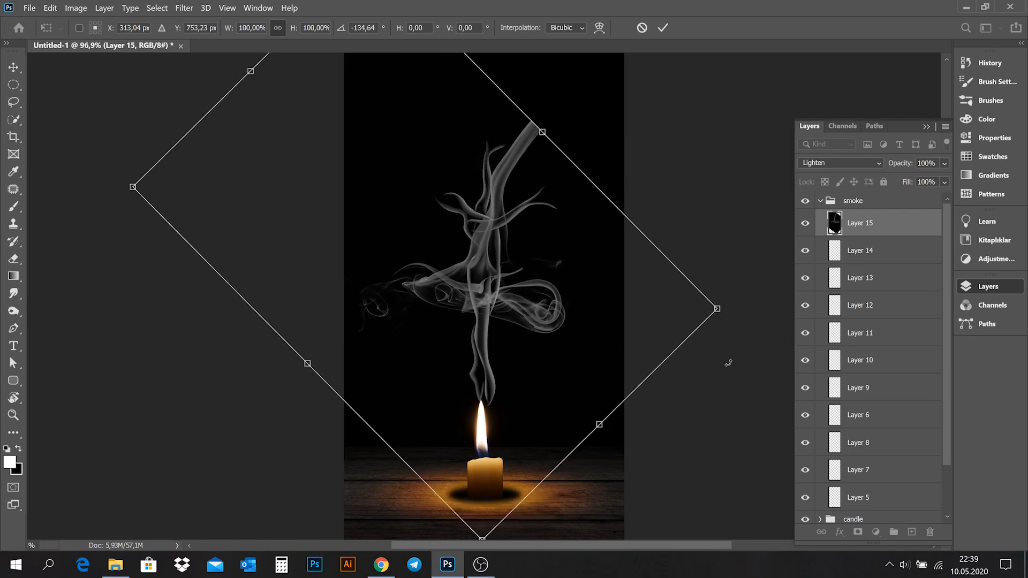
{"action": "key", "text": "Return"}
Flip the Layer 15 smoke horizontally, rotate it to about -160.25°, and scale it down to fit the waist like a tutu.
{"action": "key", "text": "ctrl+t"}
{"action": "right_click", "coordinate": [509, 301]}
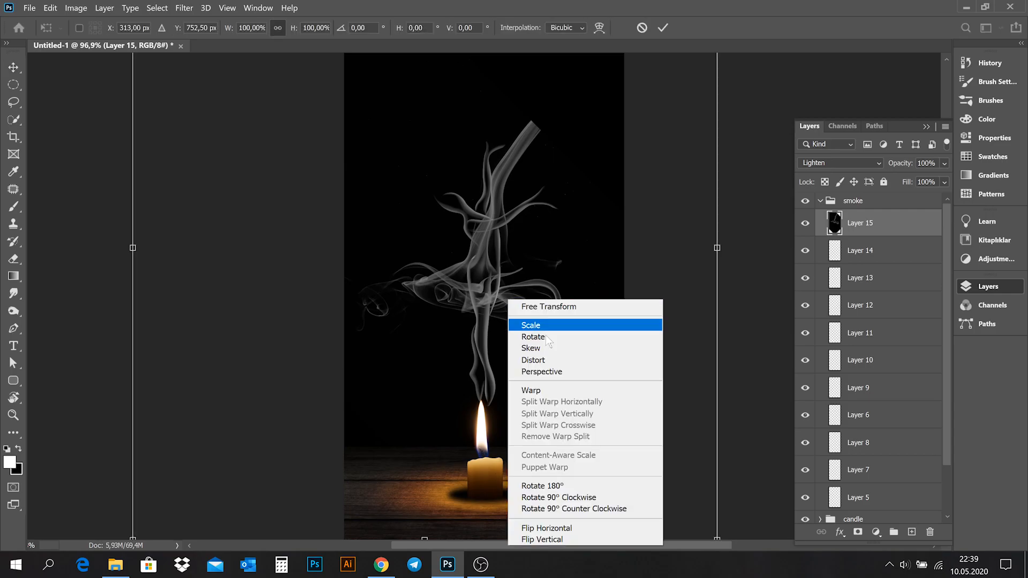
{"action": "left_click", "coordinate": [548, 529]}
{"action": "left_click_drag", "start_coordinate": [431, 301], "coordinate": [540, 294]}
{"action": "left_click_drag", "start_coordinate": [188, 321], "coordinate": [168, 200]}
{"action": "left_click_drag", "start_coordinate": [442, 250], "coordinate": [453, 268]}
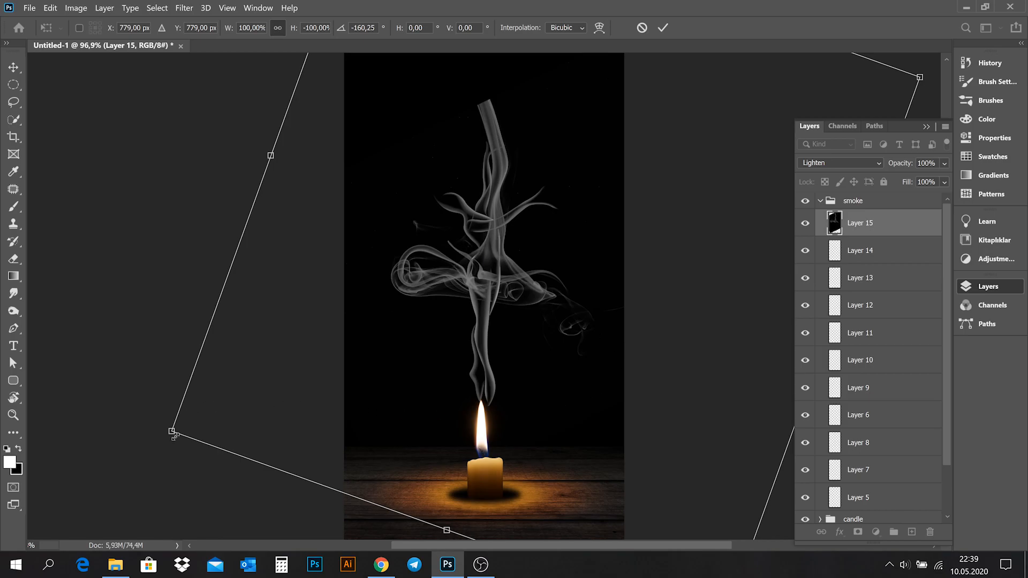
{"action": "left_click_drag", "start_coordinate": [172, 432], "coordinate": [246, 414]}
{"action": "key", "text": "Return"}
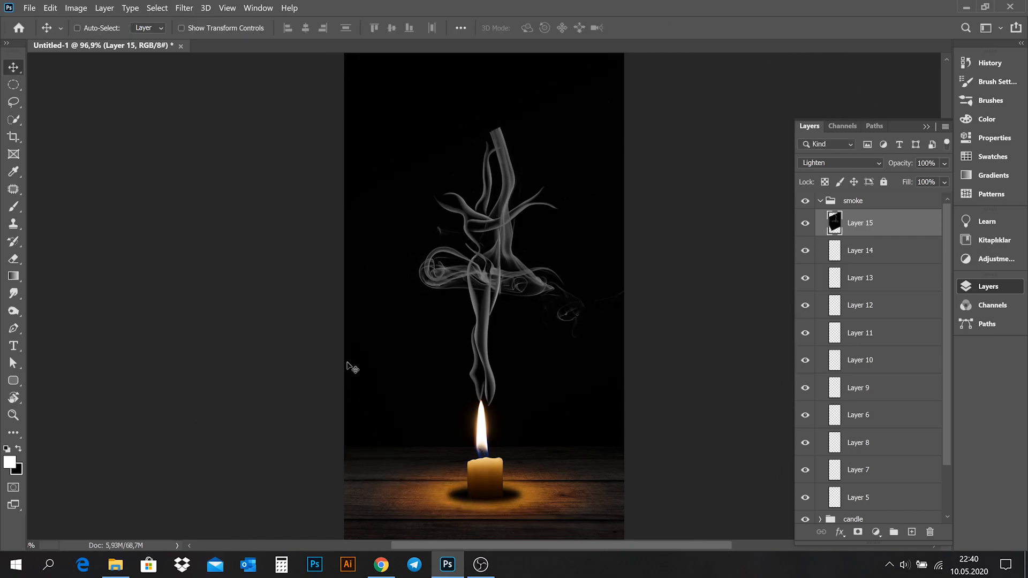
Shift the Layer 15 smoke slightly left so its swirls line up with the ballerina's waist.
{"action": "left_click_drag", "start_coordinate": [521, 320], "coordinate": [509, 319]}
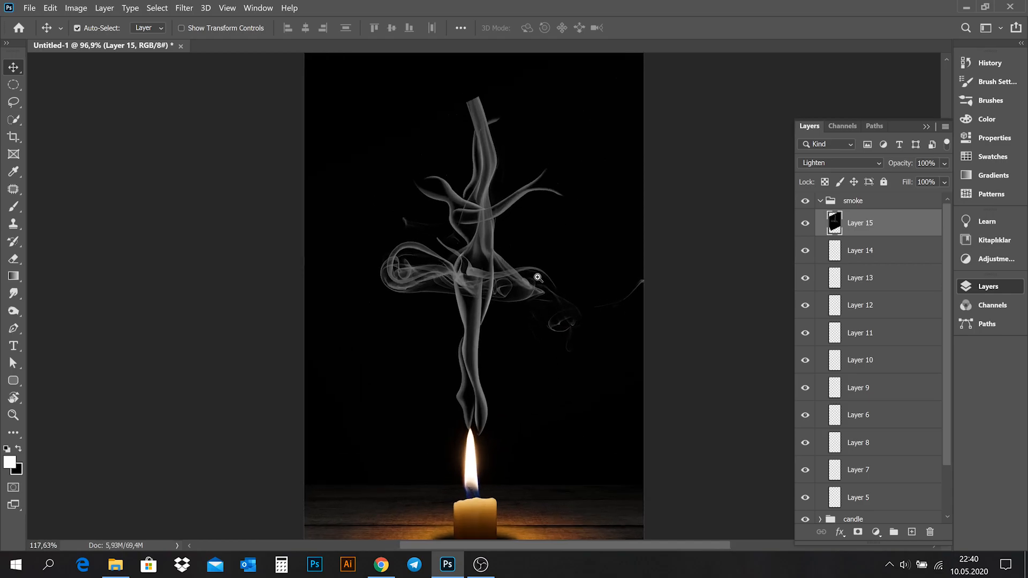
{"action": "scroll", "coordinate": [532, 278], "scroll_direction": "up", "scroll_amount": 5}
{"action": "left_click_drag", "start_coordinate": [501, 284], "coordinate": [502, 331]}
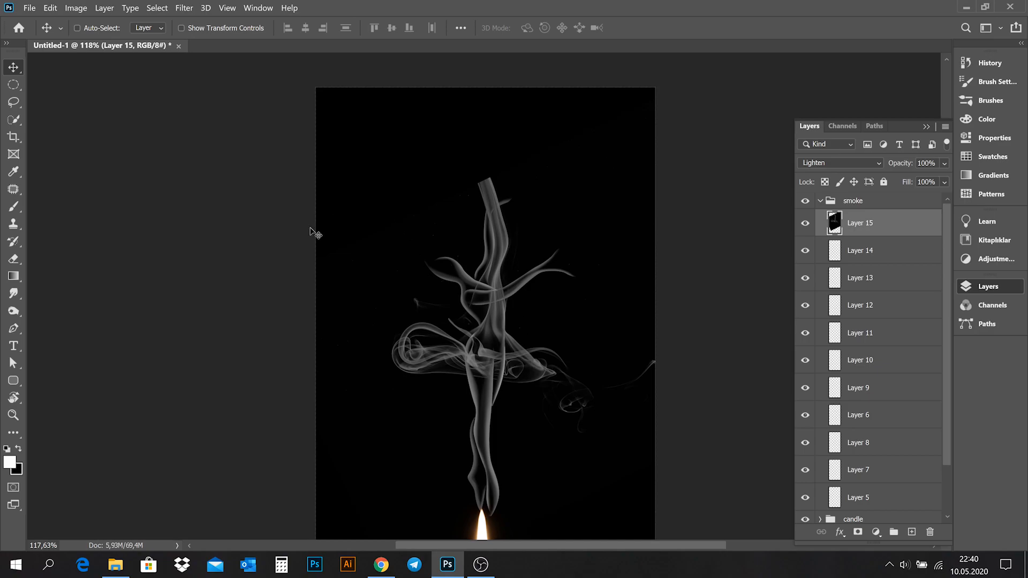
Duplicate Layer 15 and hide the copy.
{"action": "key", "text": "c"}
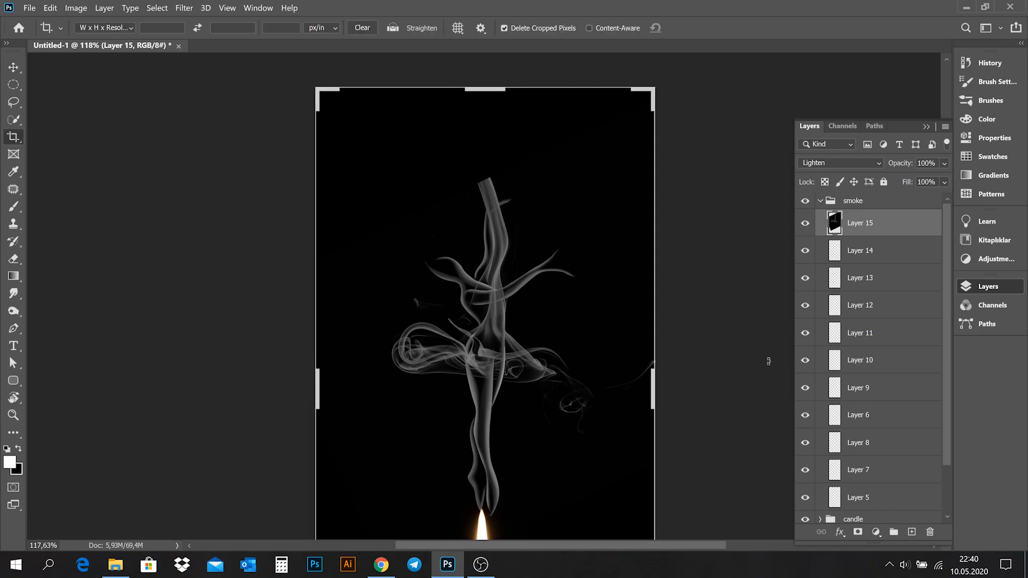
{"action": "key", "text": "Escape"}
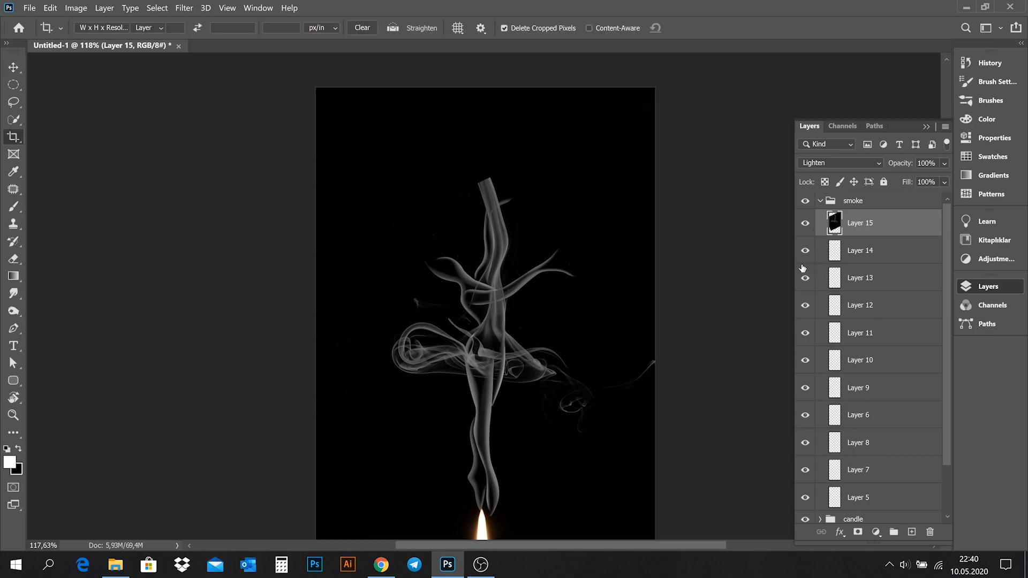
{"action": "key", "text": "v"}
{"action": "key", "text": "ctrl+j"}
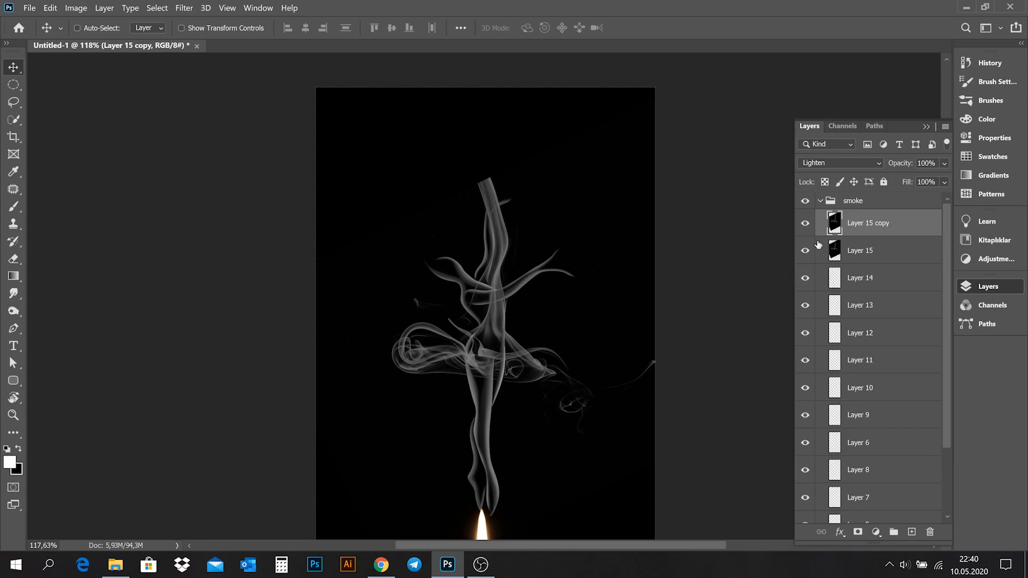
{"action": "left_click", "coordinate": [806, 224]}
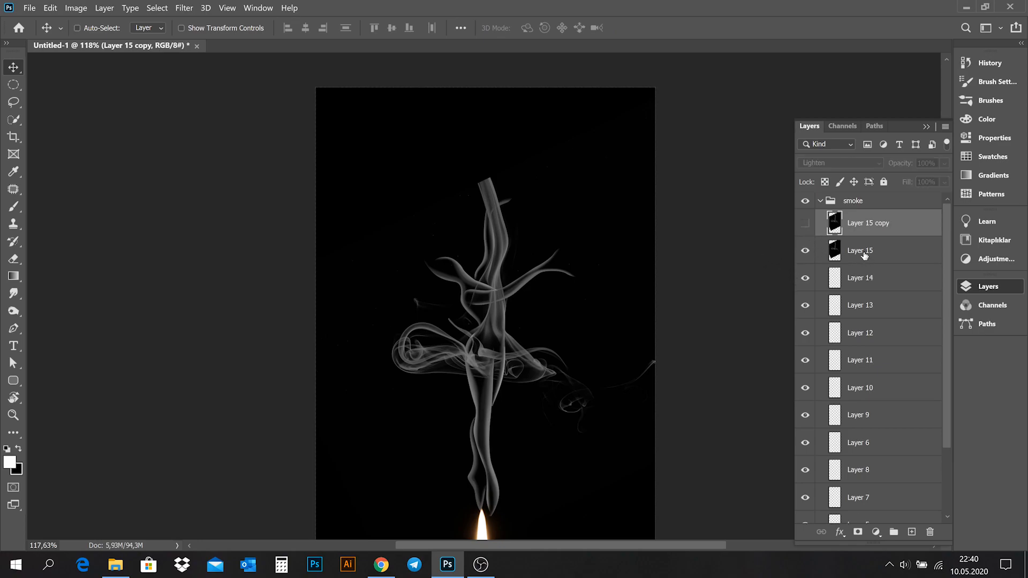
Erase Layer 15's smoke column above the waist and its outer stray wisps with a soft 322 px eraser at 100% opacity.
{"action": "left_click", "coordinate": [862, 257]}
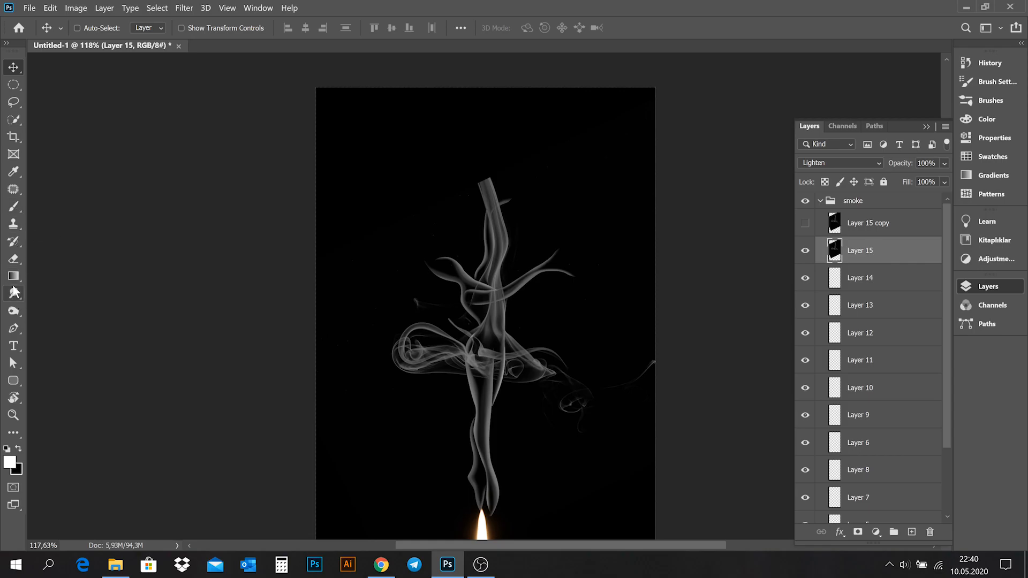
{"action": "left_click", "coordinate": [14, 260]}
{"action": "right_click", "coordinate": [542, 250]}
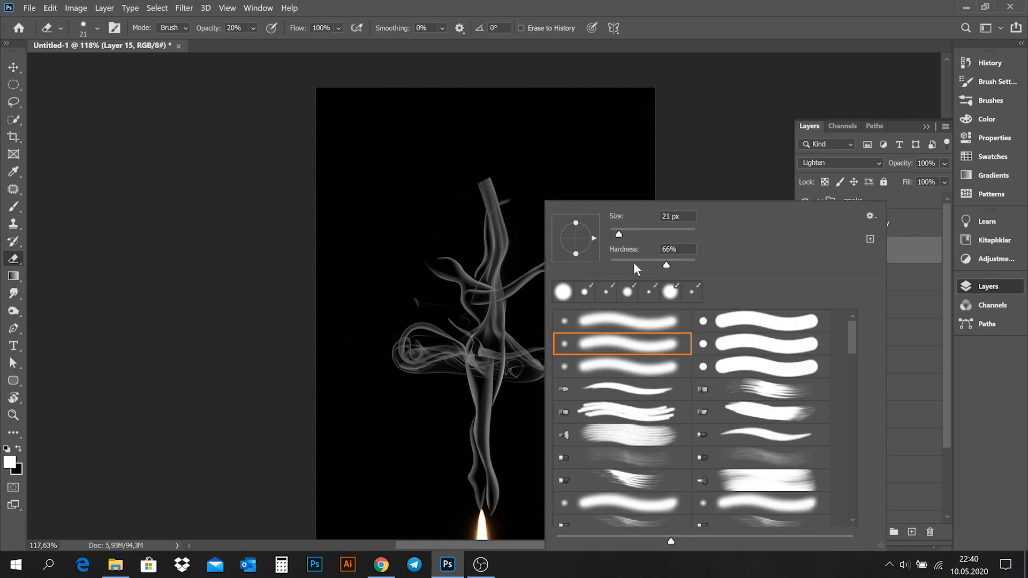
{"action": "left_click", "coordinate": [680, 233]}
{"action": "left_click_drag", "start_coordinate": [661, 268], "coordinate": [603, 268]}
{"action": "key", "text": "Return"}
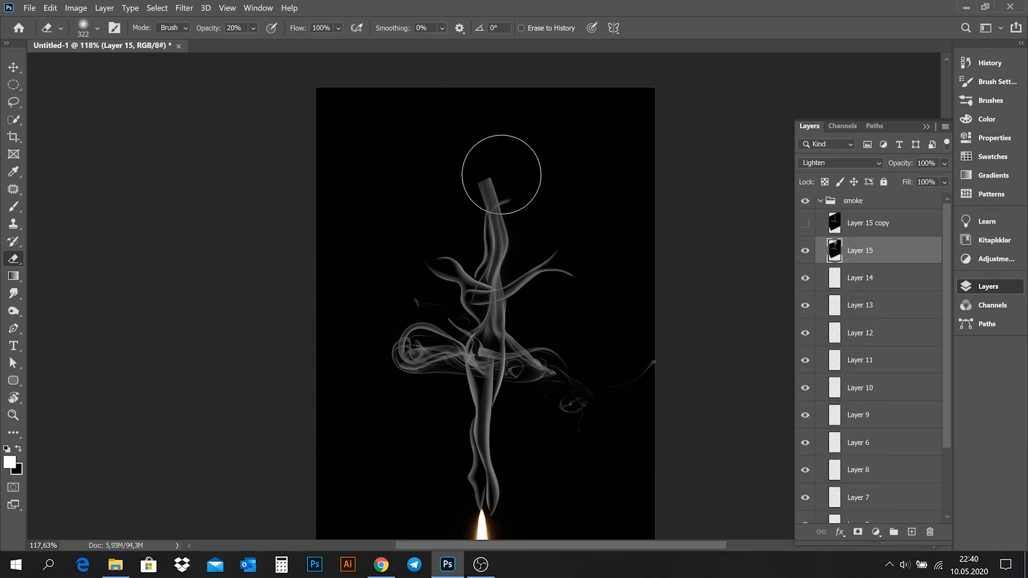
{"action": "mouse_move", "coordinate": [501, 174]}
{"action": "left_mouse_down"}
{"action": "mouse_move", "coordinate": [484, 151]}
{"action": "mouse_move", "coordinate": [513, 235]}
{"action": "mouse_move", "coordinate": [517, 219]}
{"action": "mouse_move", "coordinate": [508, 253]}
{"action": "left_mouse_up"}
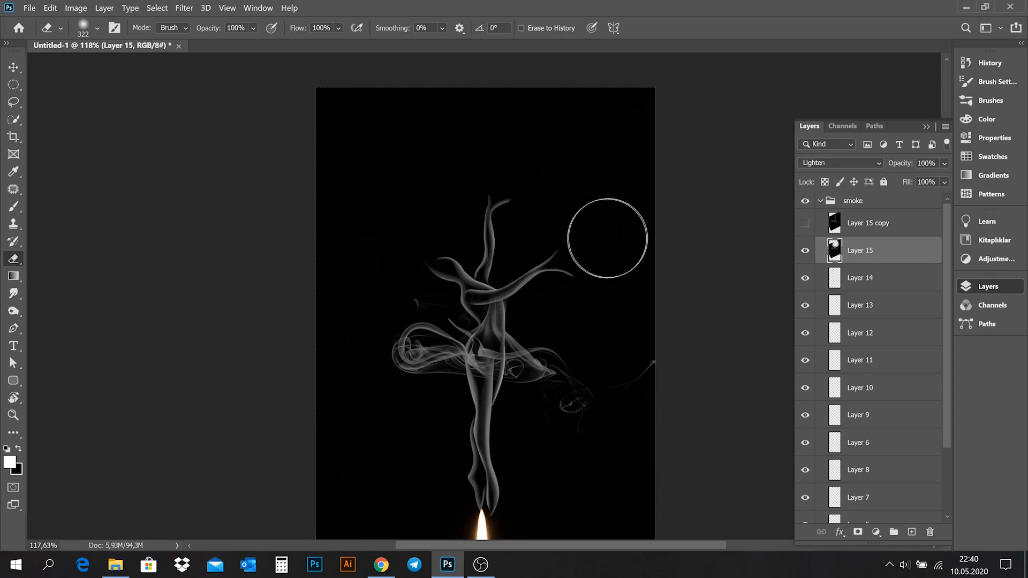
{"action": "mouse_move", "coordinate": [658, 261]}
{"action": "left_mouse_down"}
{"action": "mouse_move", "coordinate": [651, 384]}
{"action": "mouse_move", "coordinate": [663, 429]}
{"action": "left_mouse_up"}
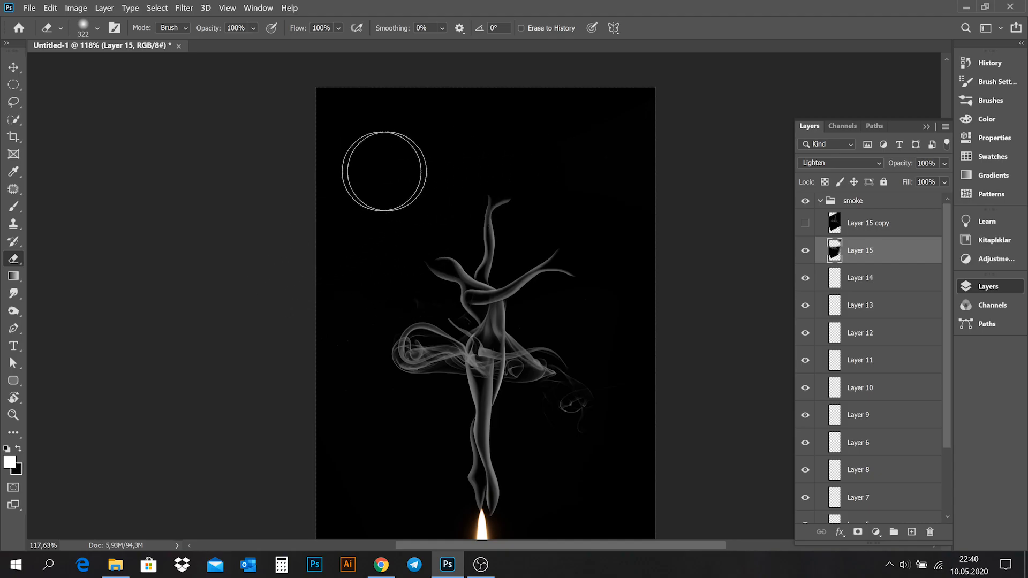
Make a rectangular marquee selection around the ballerina's torso on Layer 15, from the crossed arm down to the waist.
{"action": "scroll", "coordinate": [511, 364], "scroll_direction": "up", "scroll_amount": 5}
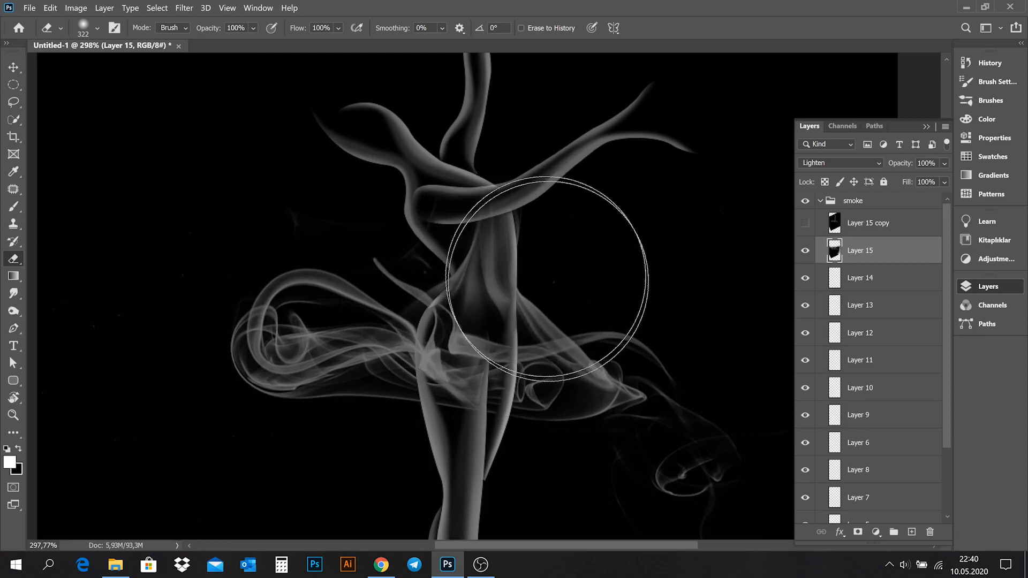
{"action": "key", "text": "m"}
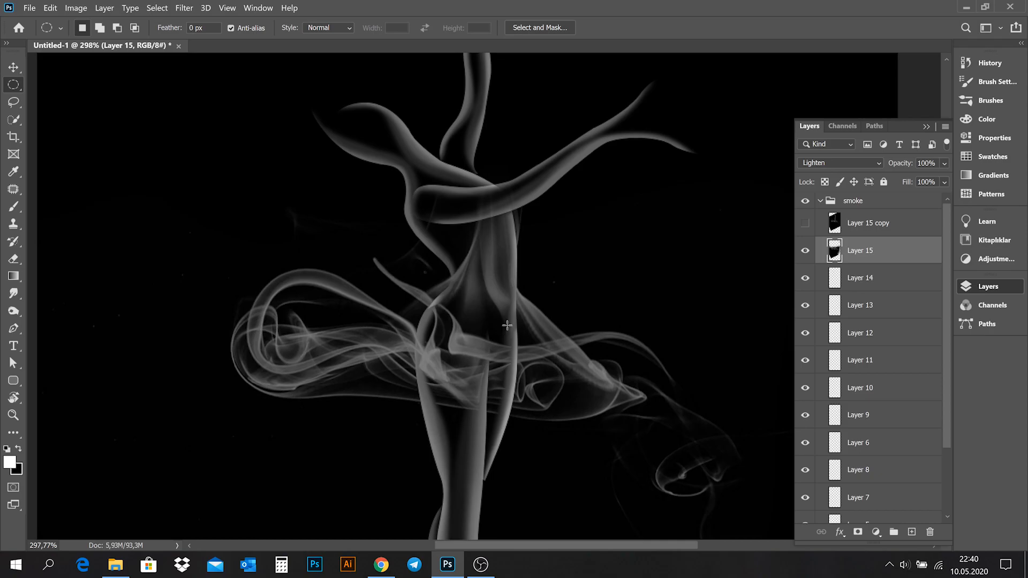
{"action": "right_click", "coordinate": [13, 84]}
{"action": "left_click", "coordinate": [43, 82]}
{"action": "left_click_drag", "start_coordinate": [417, 193], "coordinate": [538, 303]}
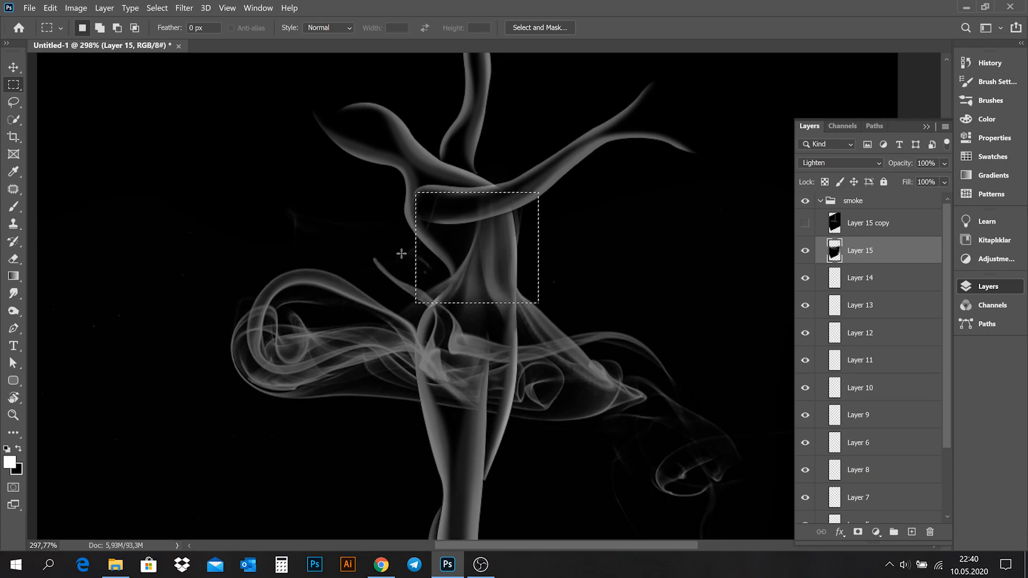
Warp the selected Layer 15 smoke, pulling its upper edge toward the ballerina's back so the strands follow the torso.
{"action": "key", "text": "v"}
{"action": "key", "text": "ctrl+t"}
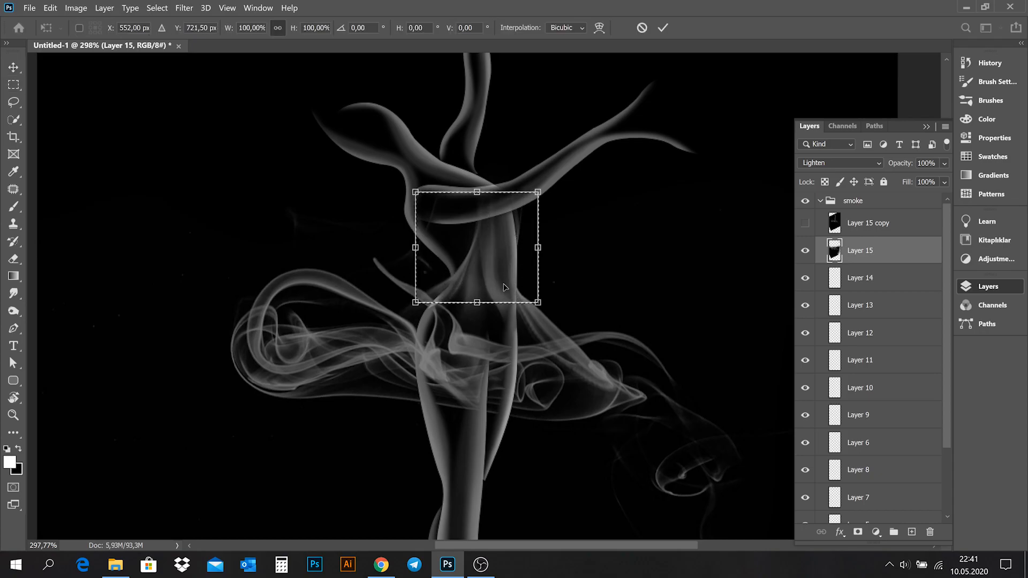
{"action": "right_click", "coordinate": [493, 252]}
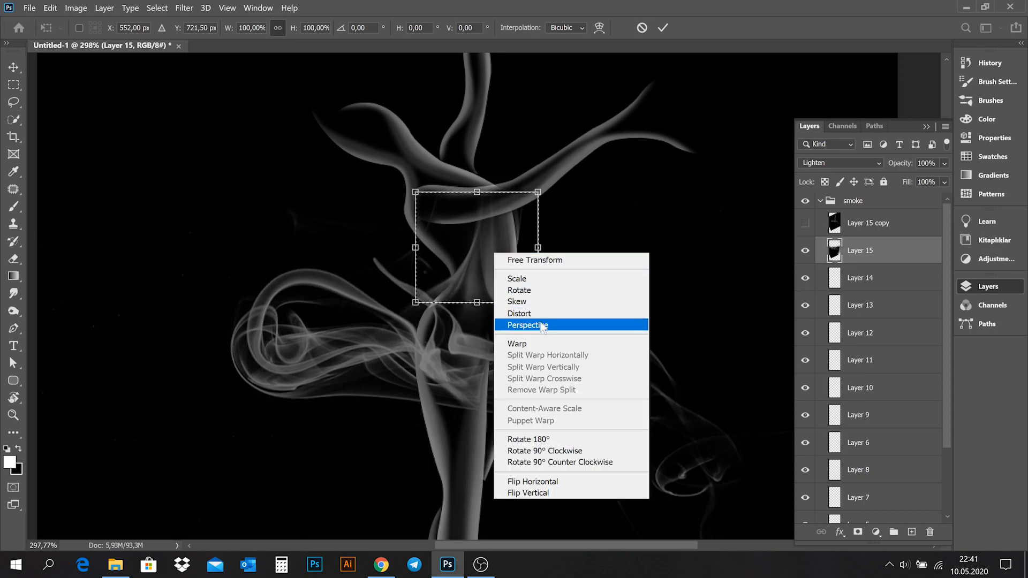
{"action": "left_click", "coordinate": [541, 344]}
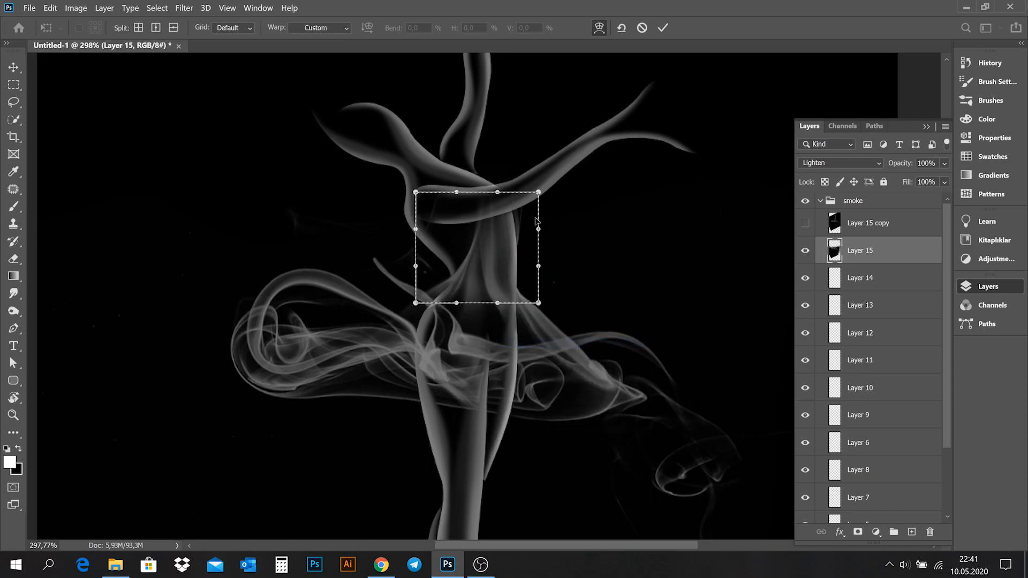
{"action": "left_click_drag", "start_coordinate": [538, 195], "coordinate": [536, 226]}
{"action": "left_click_drag", "start_coordinate": [497, 192], "coordinate": [362, 200]}
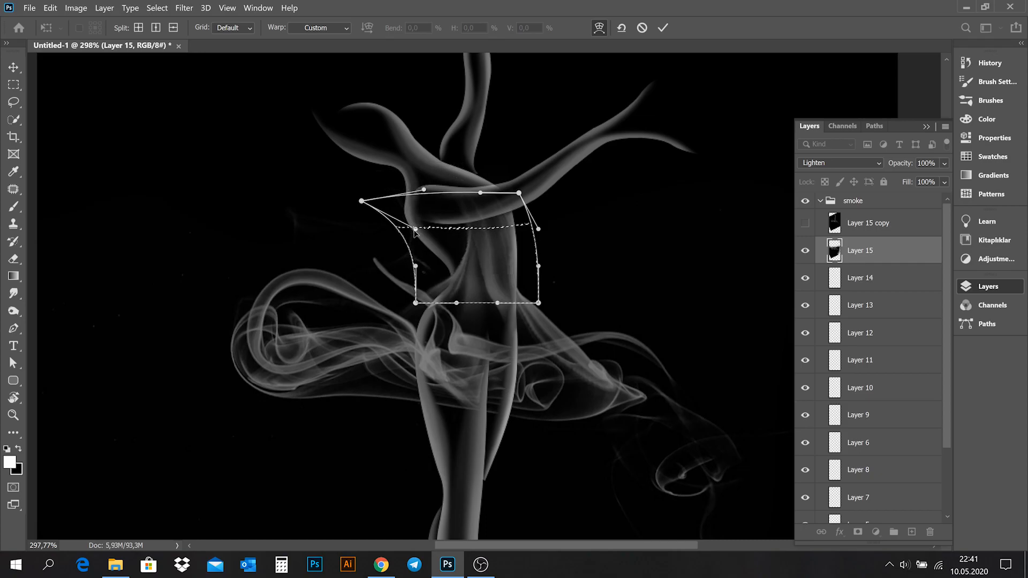
{"action": "left_click_drag", "start_coordinate": [416, 266], "coordinate": [426, 275]}
{"action": "left_click_drag", "start_coordinate": [466, 207], "coordinate": [451, 205]}
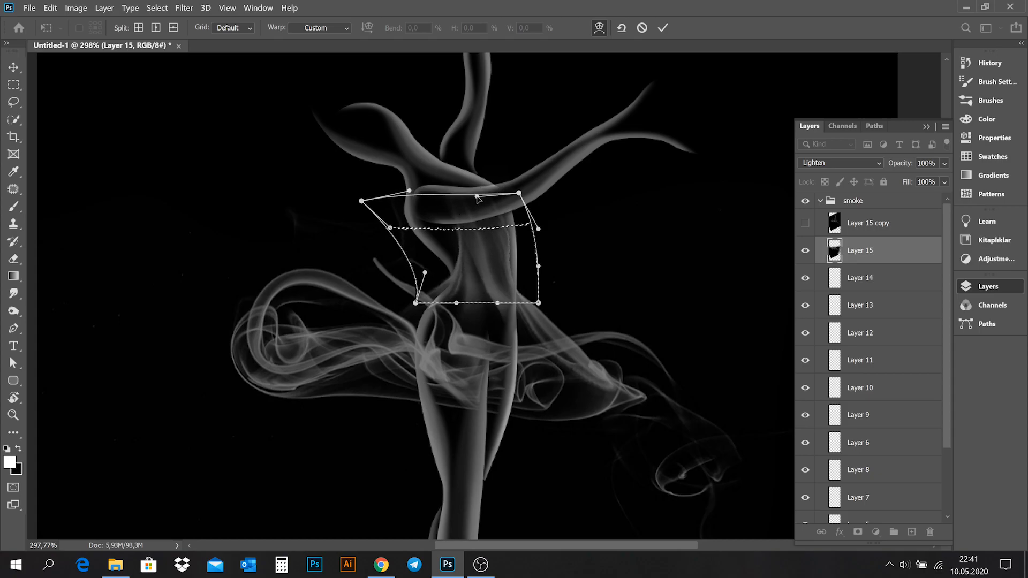
{"action": "left_click_drag", "start_coordinate": [521, 193], "coordinate": [528, 192]}
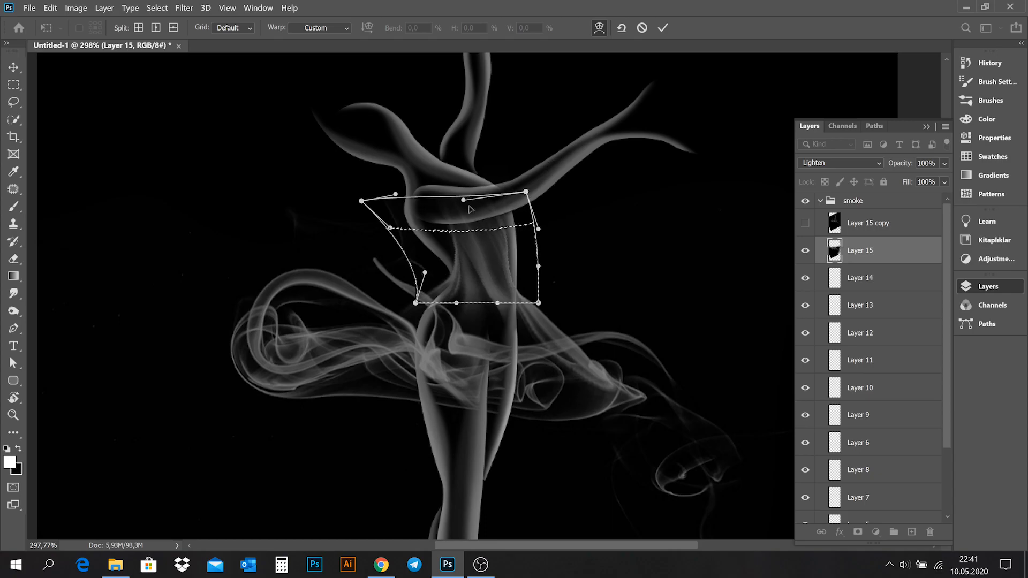
Stretch the warp's back upper corner farther outward and adjust its handles, then apply the warp and deselect.
{"action": "left_click_drag", "start_coordinate": [362, 201], "coordinate": [287, 213]}
{"action": "left_click_drag", "start_coordinate": [392, 229], "coordinate": [369, 228]}
{"action": "left_click_drag", "start_coordinate": [400, 197], "coordinate": [298, 225]}
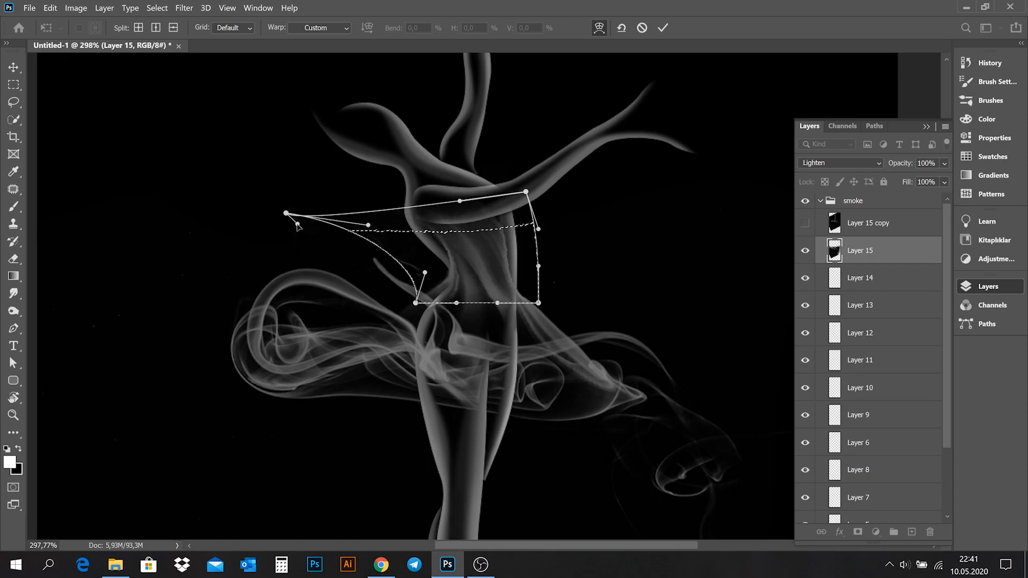
{"action": "key", "text": "Return"}
{"action": "key", "text": "ctrl+d"}
Show Layer 15 copy, move its smoke down toward the candle flame, and flip it horizontally.
{"action": "left_click_drag", "start_coordinate": [511, 301], "coordinate": [497, 280]}
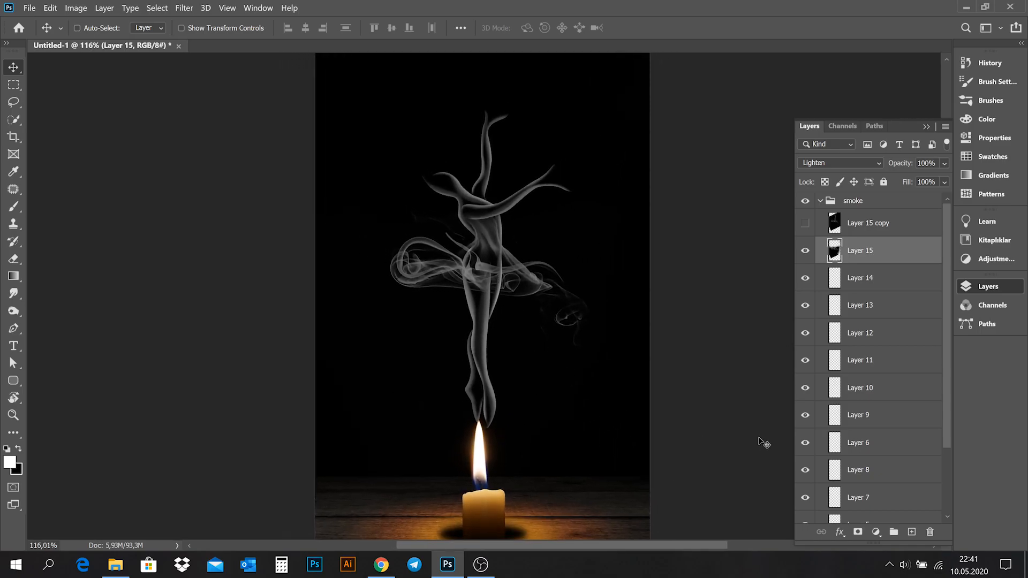
{"action": "left_click", "coordinate": [804, 223]}
{"action": "left_click", "coordinate": [867, 229]}
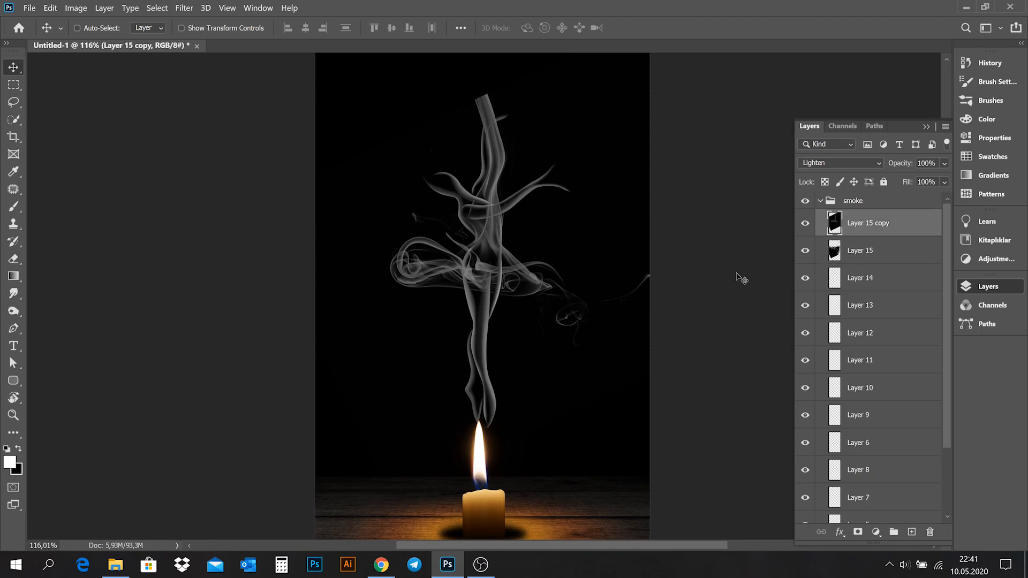
{"action": "left_click_drag", "start_coordinate": [540, 255], "coordinate": [554, 382]}
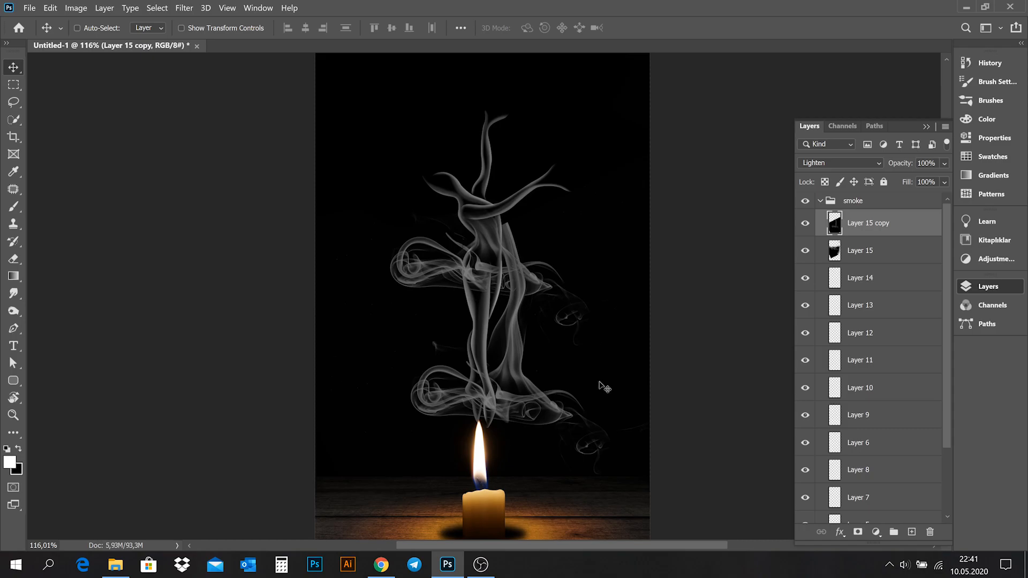
{"action": "key", "text": "ctrl+t"}
{"action": "right_click", "coordinate": [516, 395]}
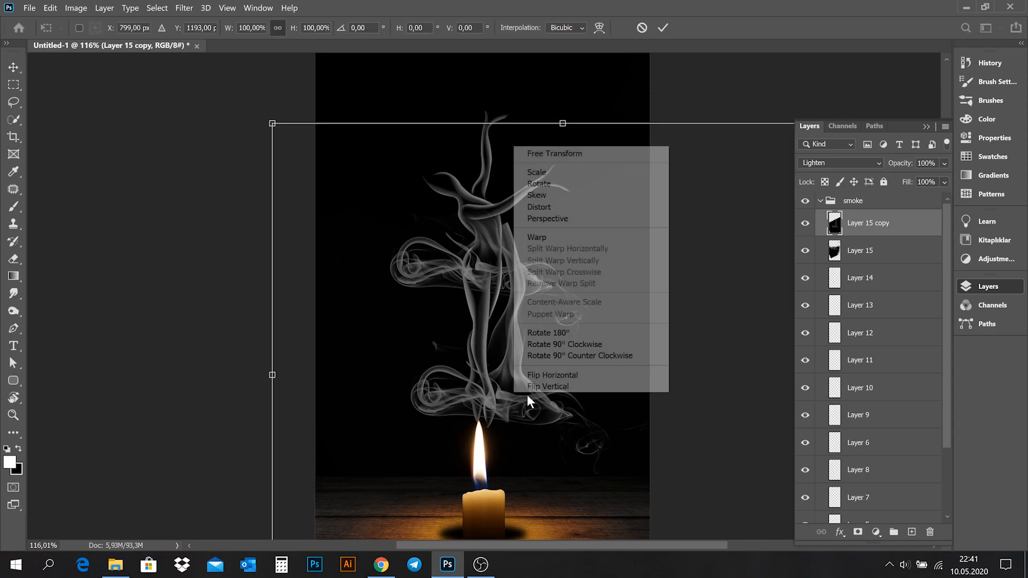
{"action": "left_click", "coordinate": [566, 376]}
{"action": "key", "text": "Return"}
Move the flipped smoke copy up to the waist and rotate it so its swirls form the tutu's opposite side.
{"action": "left_click_drag", "start_coordinate": [549, 374], "coordinate": [439, 296]}
{"action": "key", "text": "ctrl+t"}
{"action": "left_click_drag", "start_coordinate": [733, 238], "coordinate": [729, 342]}
{"action": "left_click_drag", "start_coordinate": [542, 344], "coordinate": [564, 307]}
{"action": "key", "text": "Return"}
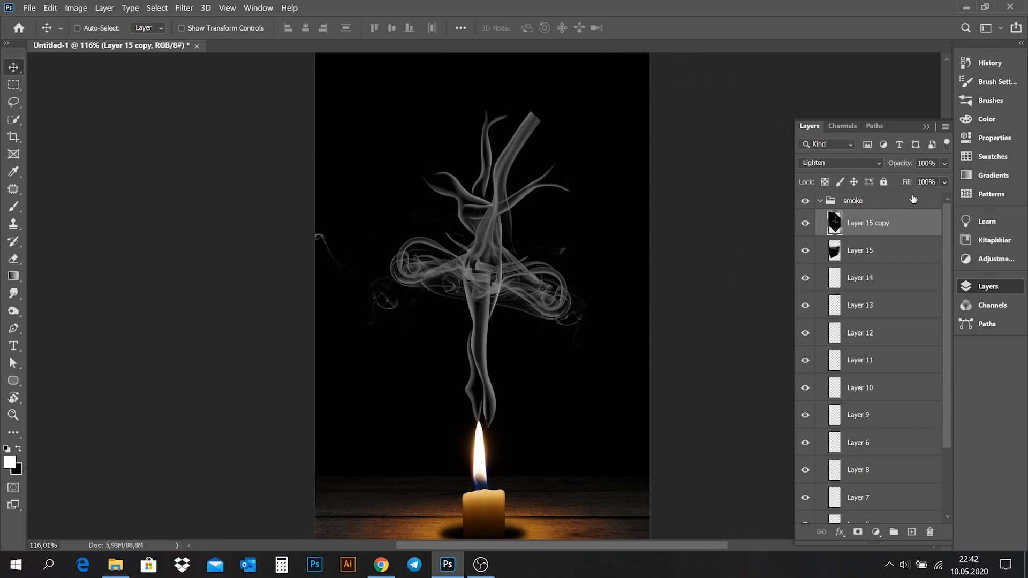
Lower the opacity of Layer 15 copy to 53%.
{"action": "left_click", "coordinate": [945, 164]}
{"action": "left_click_drag", "start_coordinate": [932, 182], "coordinate": [917, 182]}
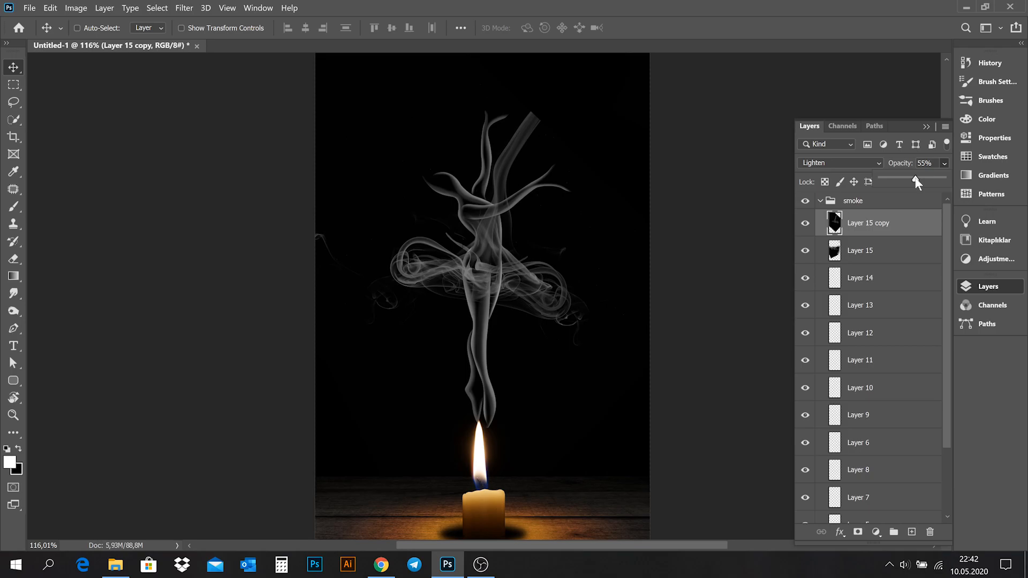
{"action": "left_click", "coordinate": [885, 315]}
Erase Layer 15 copy's smoke column and stray outer wisps with the soft 322 px eraser, using 100% and 30% opacity.
{"action": "left_click", "coordinate": [14, 260]}
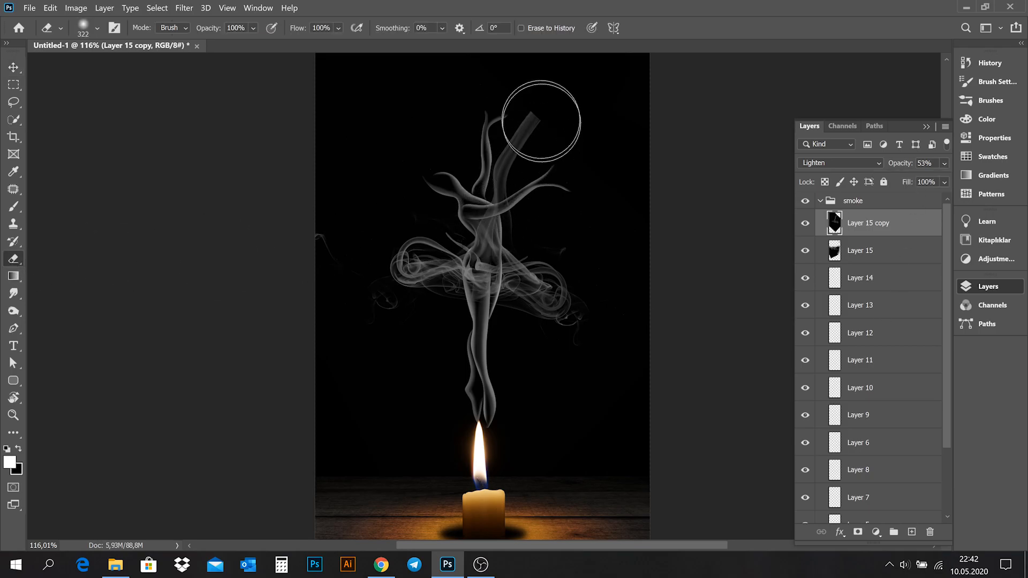
{"action": "left_click_drag", "start_coordinate": [551, 114], "coordinate": [511, 177]}
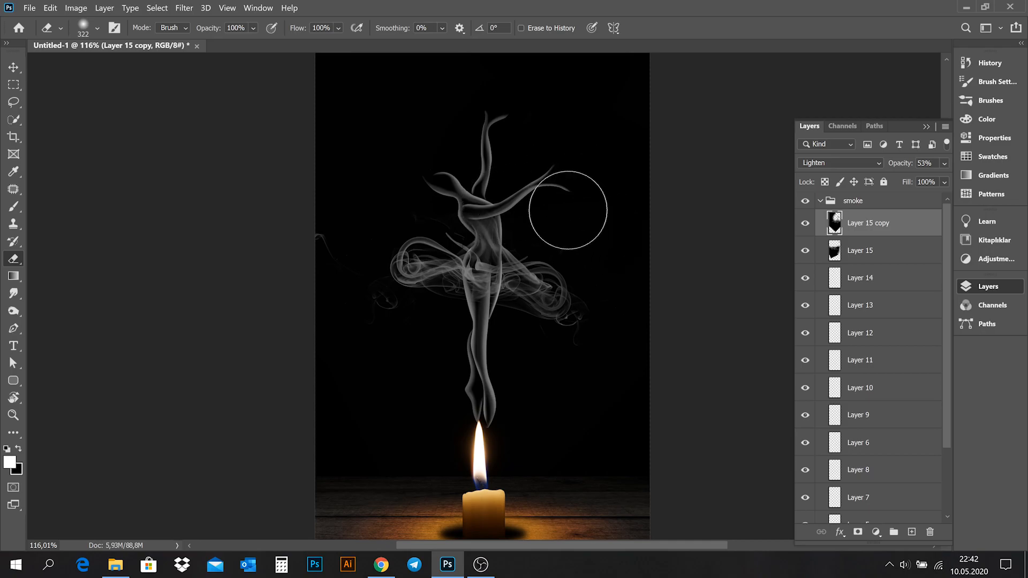
{"action": "mouse_move", "coordinate": [330, 296]}
{"action": "left_mouse_down"}
{"action": "mouse_move", "coordinate": [385, 333]}
{"action": "mouse_move", "coordinate": [338, 313]}
{"action": "mouse_move", "coordinate": [354, 335]}
{"action": "mouse_move", "coordinate": [415, 368]}
{"action": "mouse_move", "coordinate": [321, 348]}
{"action": "mouse_move", "coordinate": [329, 342]}
{"action": "mouse_move", "coordinate": [315, 212]}
{"action": "mouse_move", "coordinate": [444, 438]}
{"action": "mouse_move", "coordinate": [580, 374]}
{"action": "left_mouse_up"}
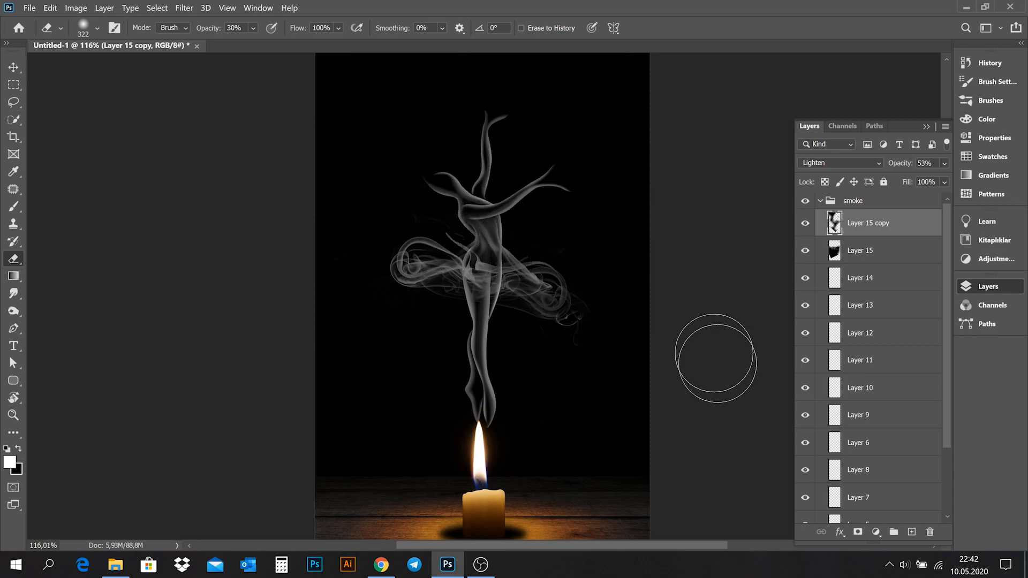
{"action": "key", "text": "Tab"}
{"action": "key", "text": "ctrl+1"}
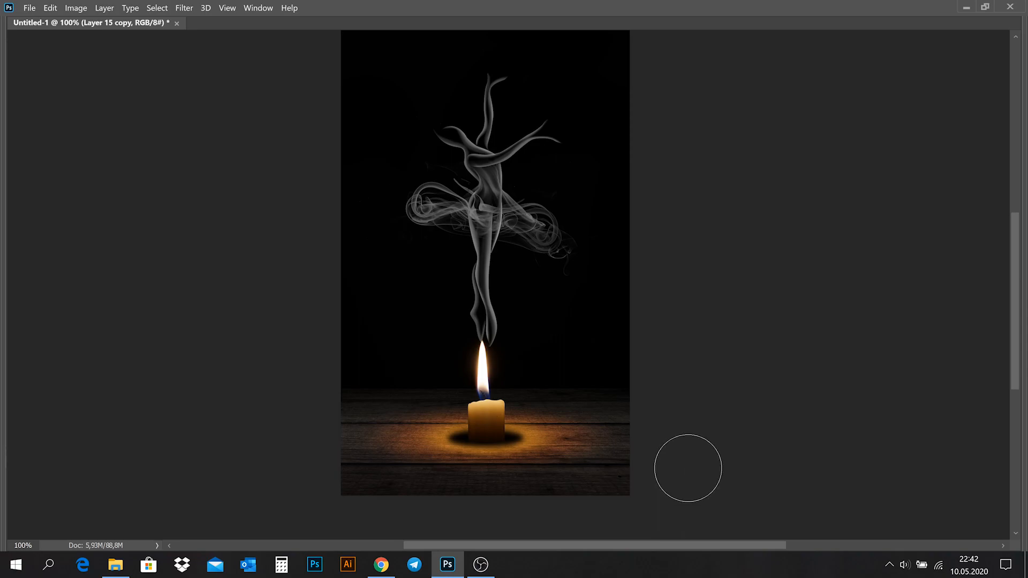
{"action": "key", "text": "Tab"}
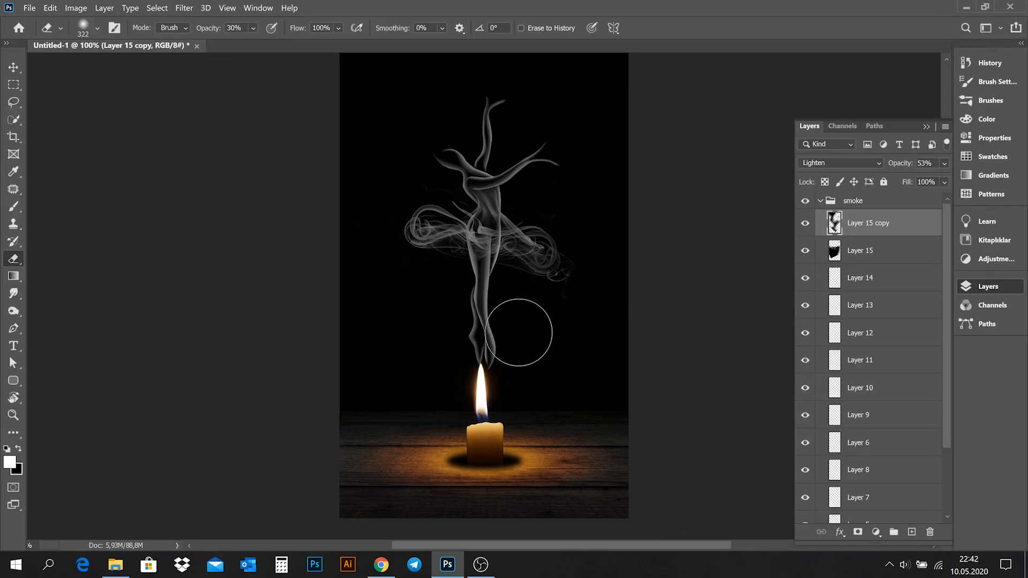
{"action": "scroll", "coordinate": [498, 266], "scroll_direction": "up", "scroll_amount": 3}
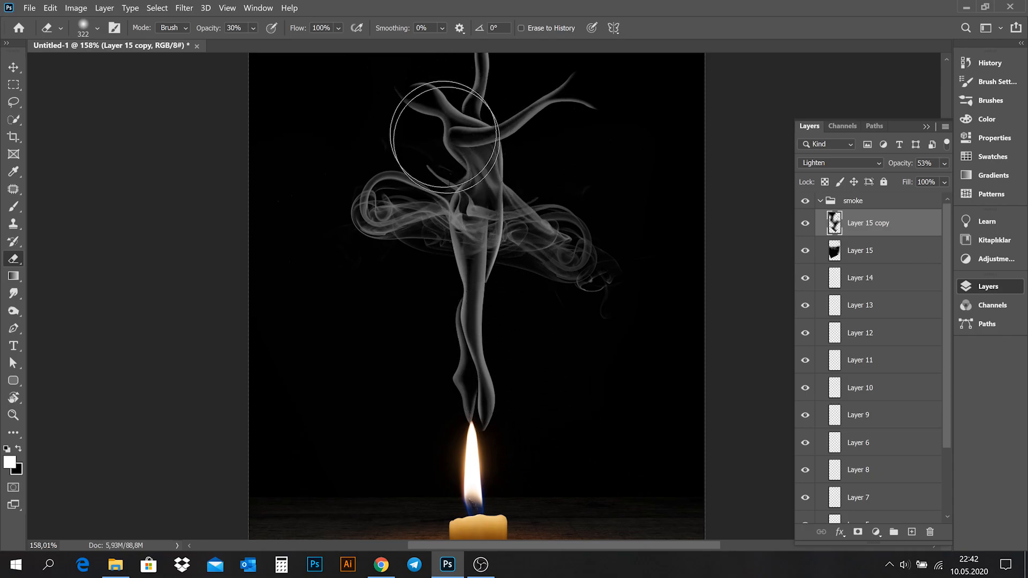
{"action": "scroll", "coordinate": [466, 204], "scroll_direction": "up", "scroll_amount": 2}
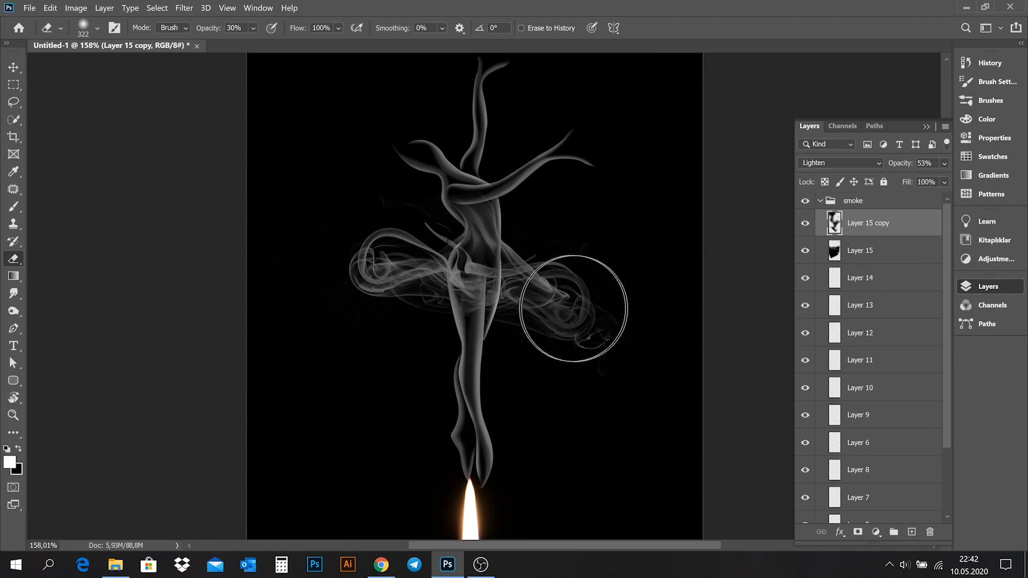
Select Layer 5 from the leg smoke and soften its thigh contour under the tutu with a 180 px eraser at 30% opacity.
{"action": "key", "text": "v"}
{"action": "right_click", "coordinate": [479, 329]}
{"action": "left_click", "coordinate": [510, 341]}
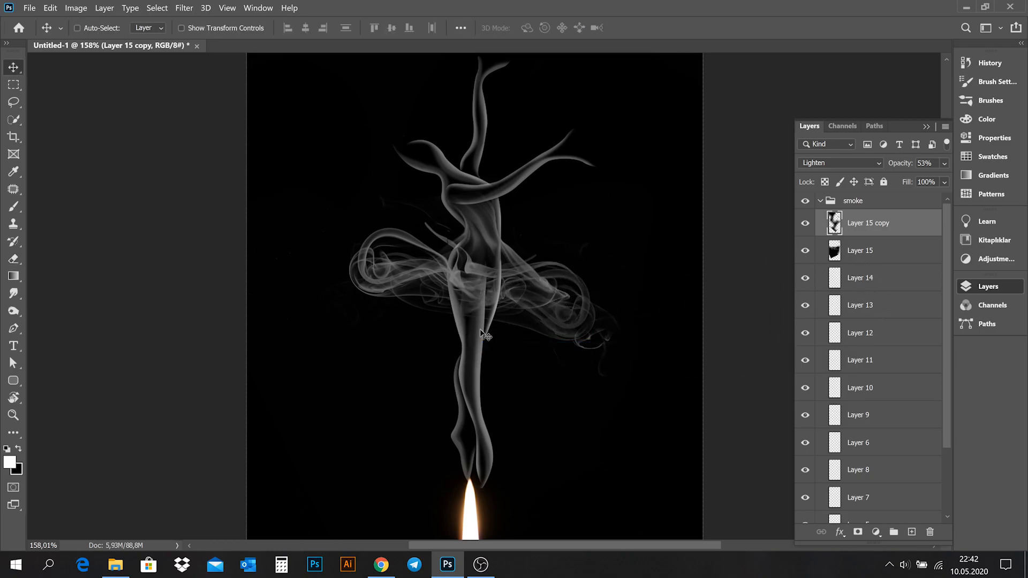
{"action": "right_click", "coordinate": [479, 331]}
{"action": "left_click", "coordinate": [504, 365]}
{"action": "key", "text": "e"}
{"action": "right_click", "coordinate": [505, 258]}
{"action": "left_click_drag", "start_coordinate": [634, 234], "coordinate": [626, 234]}
{"action": "left_click", "coordinate": [492, 282]}
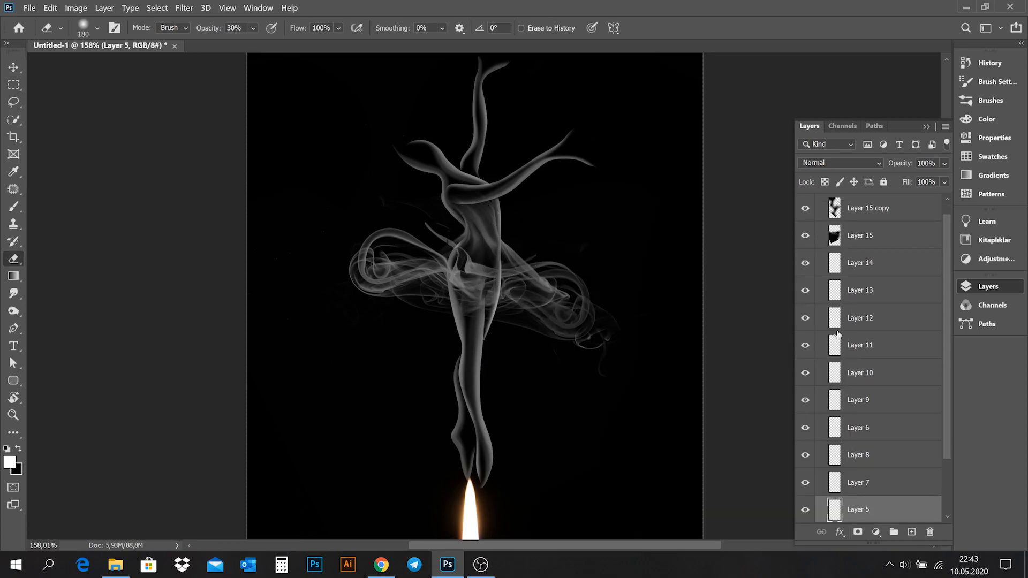
Soften the leg contours on Layer 8 and Layer 6 around the tutu with the 180 px eraser at 30% opacity.
{"action": "right_click", "coordinate": [488, 329], "text": "ctrl"}
{"action": "left_click", "coordinate": [518, 369]}
{"action": "left_click", "coordinate": [518, 301]}
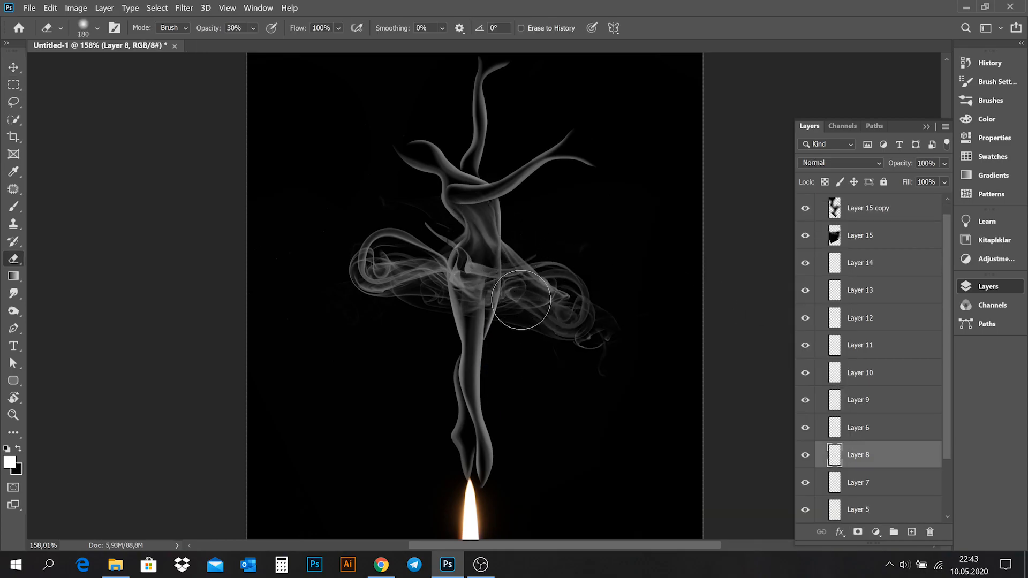
{"action": "right_click", "coordinate": [460, 327], "text": "ctrl"}
{"action": "left_click", "coordinate": [476, 370]}
{"action": "right_click", "coordinate": [554, 301]}
{"action": "left_click", "coordinate": [439, 289]}
Open smoke-376543.jpg from the smoke_ballerina folder as a separate document.
{"action": "key", "text": "Tab"}
{"action": "key", "text": "ctrl+0"}
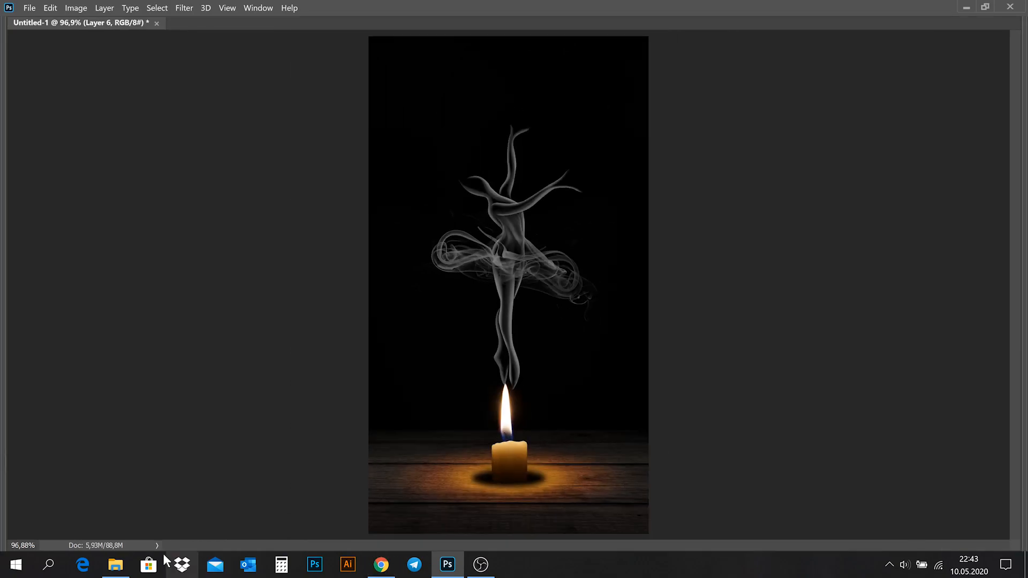
{"action": "left_click", "coordinate": [116, 564]}
{"action": "left_click", "coordinate": [474, 265]}
{"action": "left_click", "coordinate": [478, 221]}
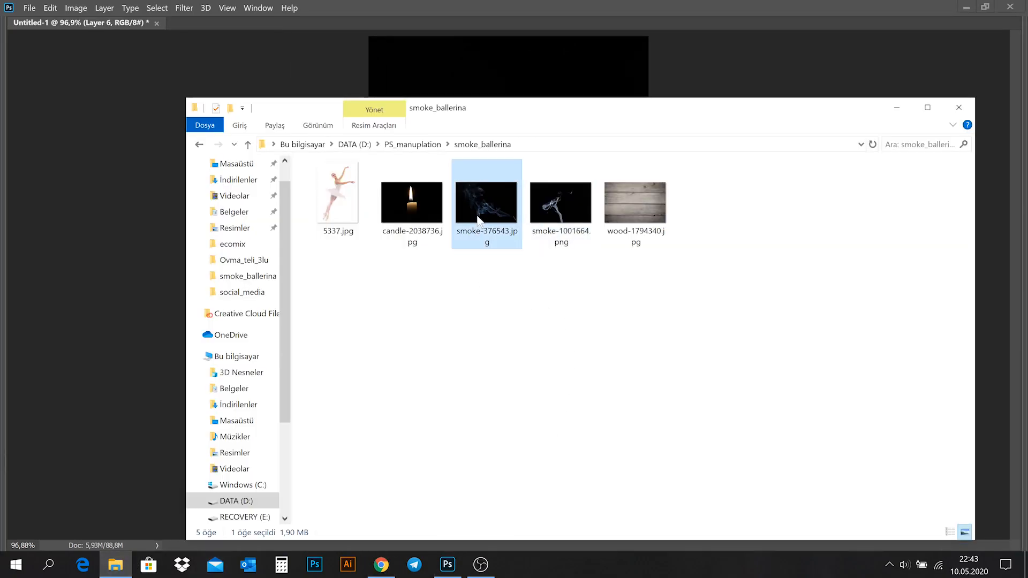
{"action": "left_click_drag", "start_coordinate": [483, 202], "coordinate": [518, 5]}
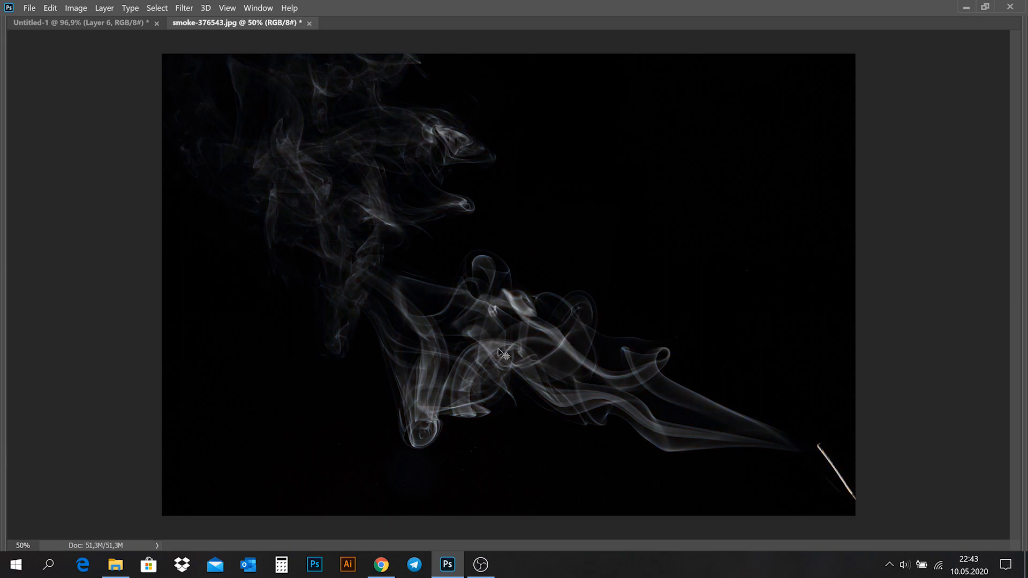
Lasso-select the lower smoke plume in smoke-376543.jpg, including its thin tail near the stick.
{"action": "mouse_move", "coordinate": [739, 453]}
{"action": "left_mouse_down"}
{"action": "mouse_move", "coordinate": [626, 492]}
{"action": "mouse_move", "coordinate": [415, 485]}
{"action": "left_mouse_up"}
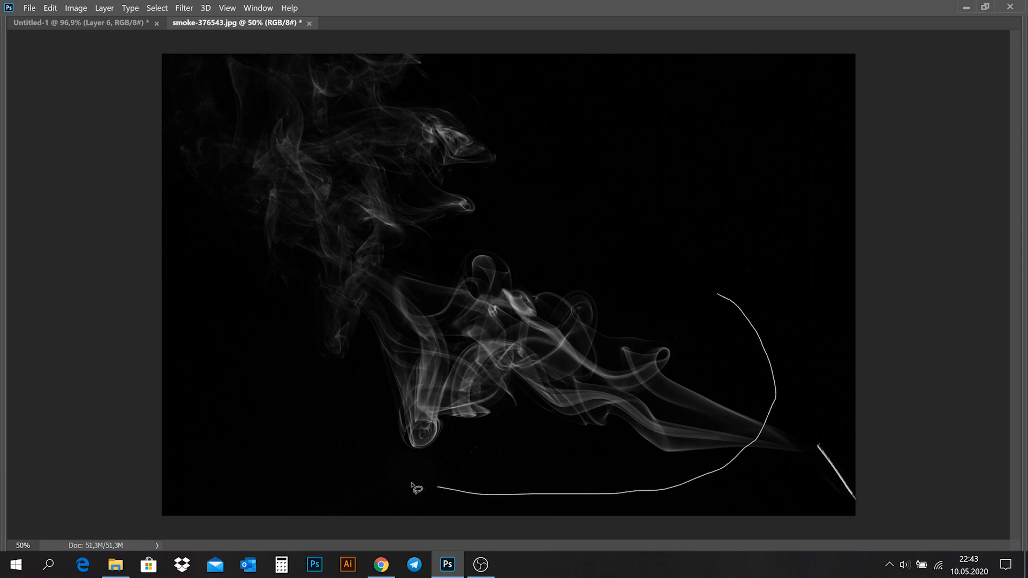
{"action": "left_click_drag", "start_coordinate": [660, 255], "coordinate": [723, 316]}
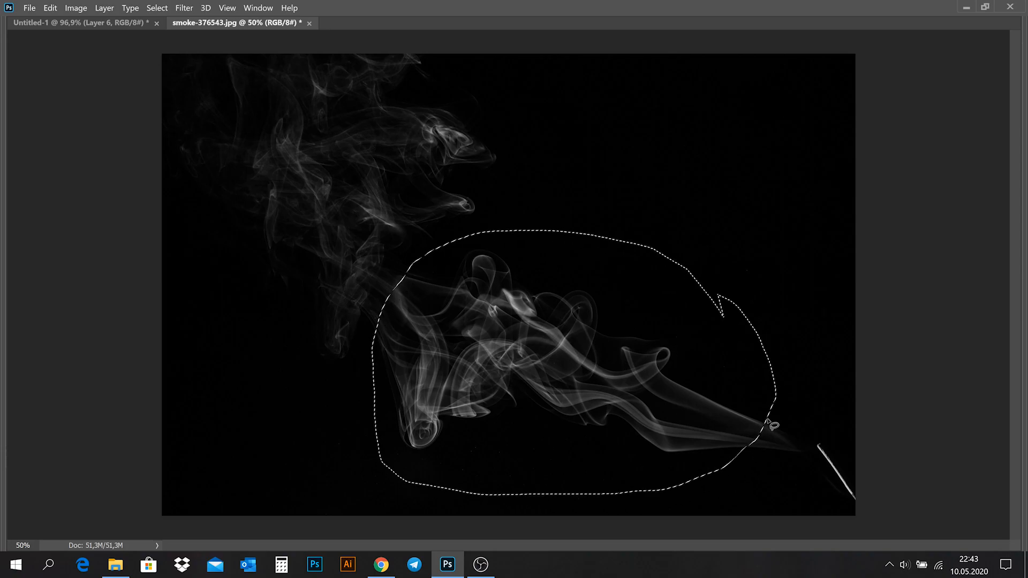
{"action": "mouse_move", "coordinate": [781, 414]}
{"action": "left_mouse_down"}
{"action": "mouse_move", "coordinate": [758, 415]}
{"action": "mouse_move", "coordinate": [735, 455]}
{"action": "left_mouse_up"}
{"action": "left_click_drag", "start_coordinate": [805, 435], "coordinate": [804, 437]}
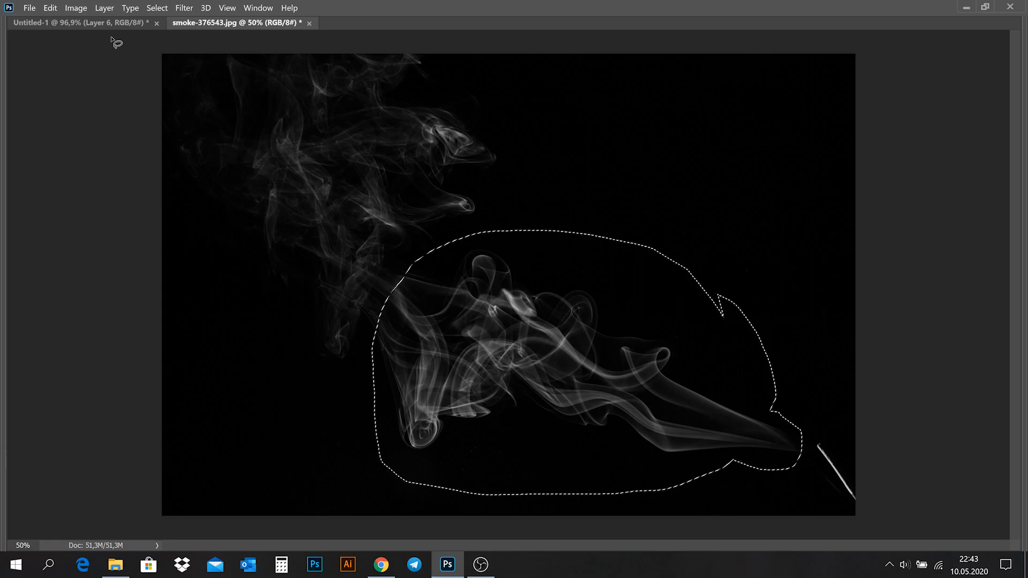
Copy the selected plume into Untitled-1 as a new layer directly above Layer 15 copy.
{"action": "left_click", "coordinate": [110, 23]}
{"action": "key", "text": "Tab"}
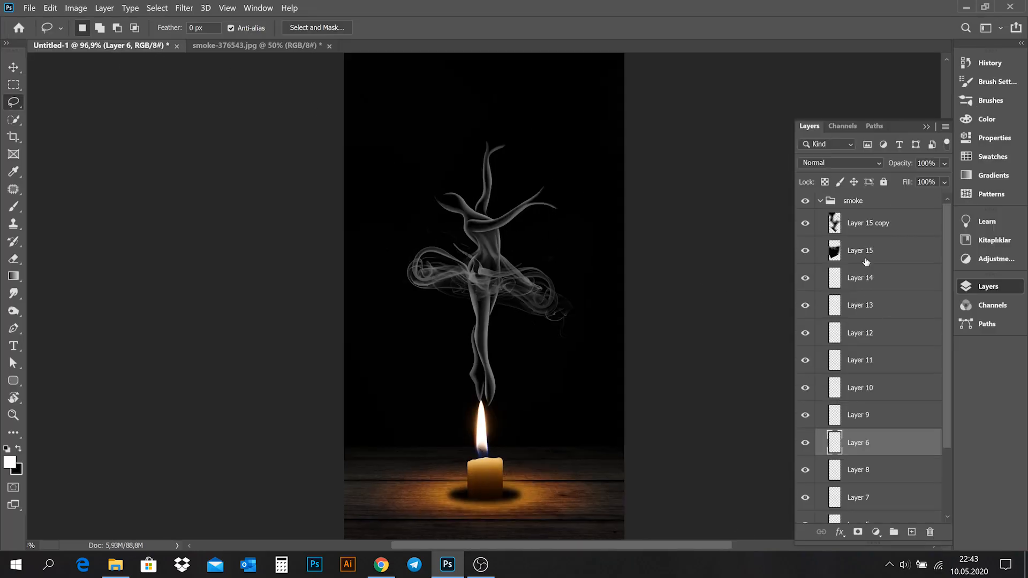
{"action": "left_click", "coordinate": [868, 234]}
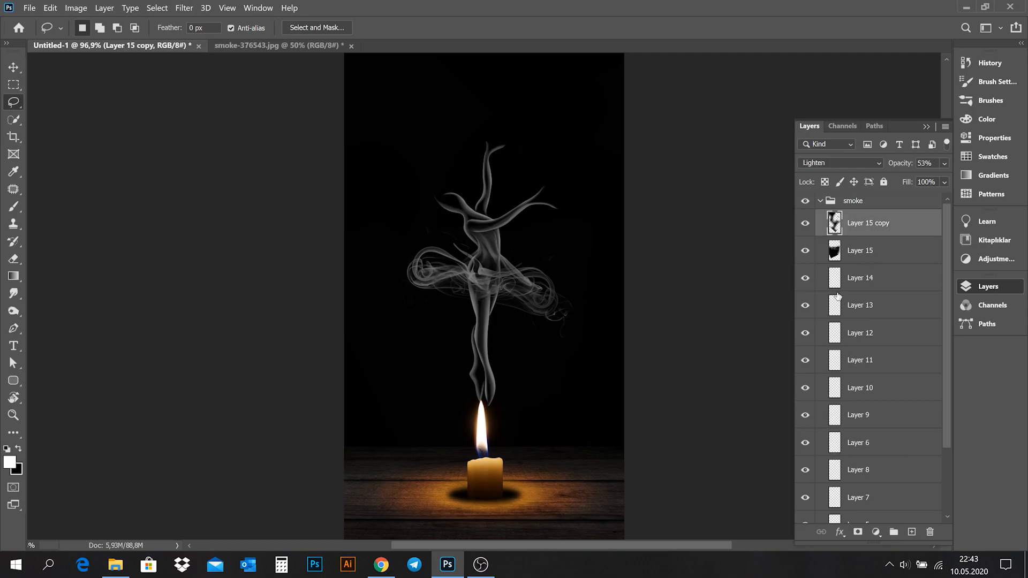
{"action": "key", "text": "ctrl+v"}
{"action": "key", "text": "v"}
Scale the pasted plume to 44.91% and move it so its tail meets the ballerina's head.
{"action": "key", "text": "ctrl+t"}
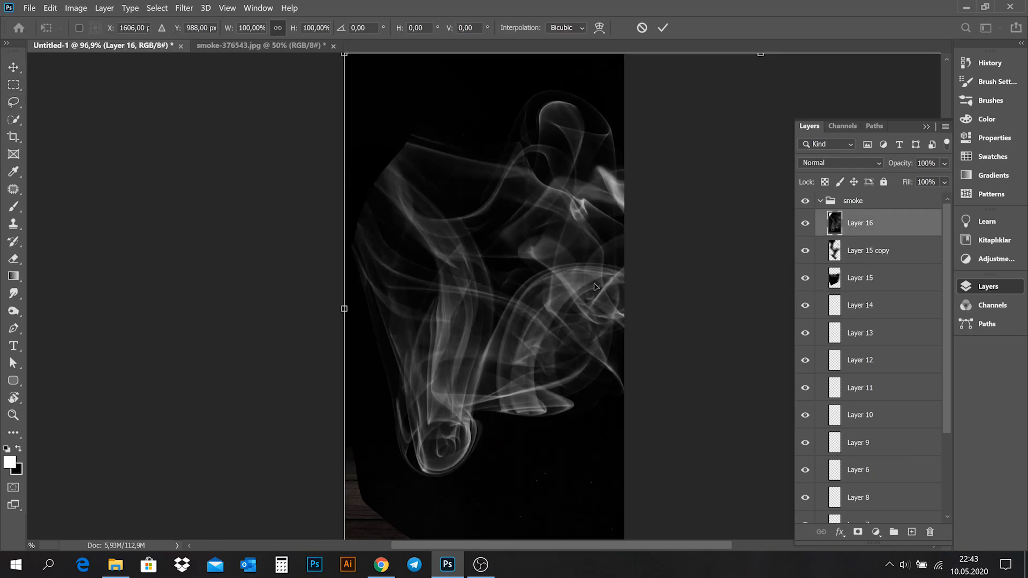
{"action": "scroll", "coordinate": [594, 284], "scroll_direction": "down", "scroll_amount": 3}
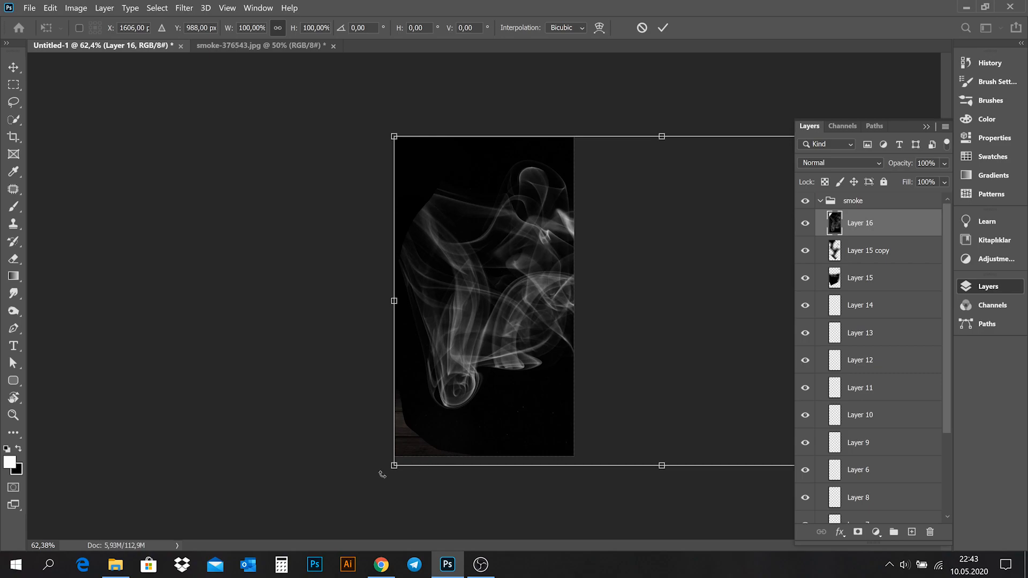
{"action": "left_click_drag", "start_coordinate": [391, 470], "coordinate": [539, 367]}
{"action": "left_click_drag", "start_coordinate": [672, 349], "coordinate": [346, 227]}
{"action": "scroll", "coordinate": [525, 290], "scroll_direction": "up", "scroll_amount": 5}
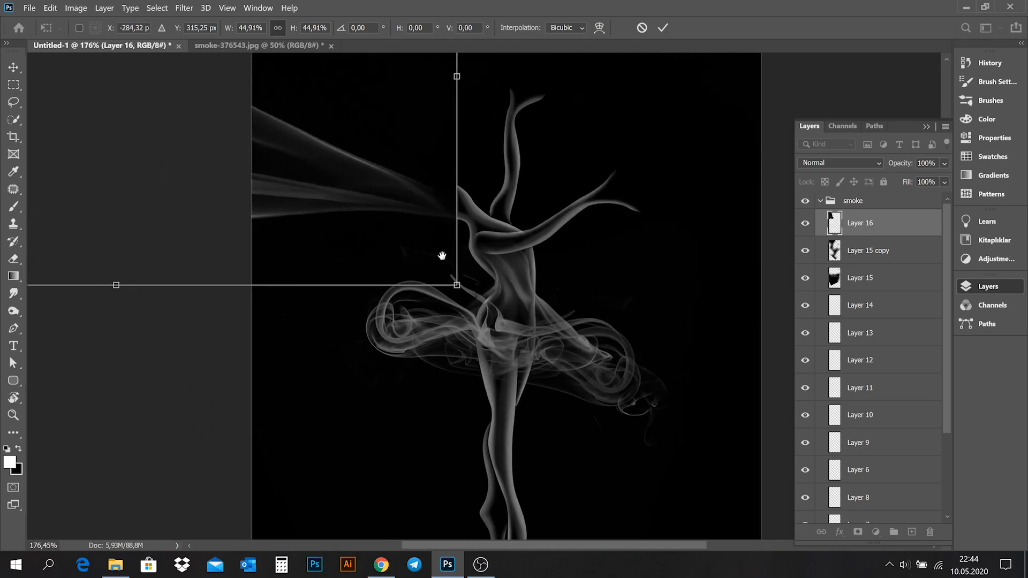
{"action": "key", "text": "Return"}
{"action": "left_click_drag", "start_coordinate": [464, 275], "coordinate": [481, 261]}
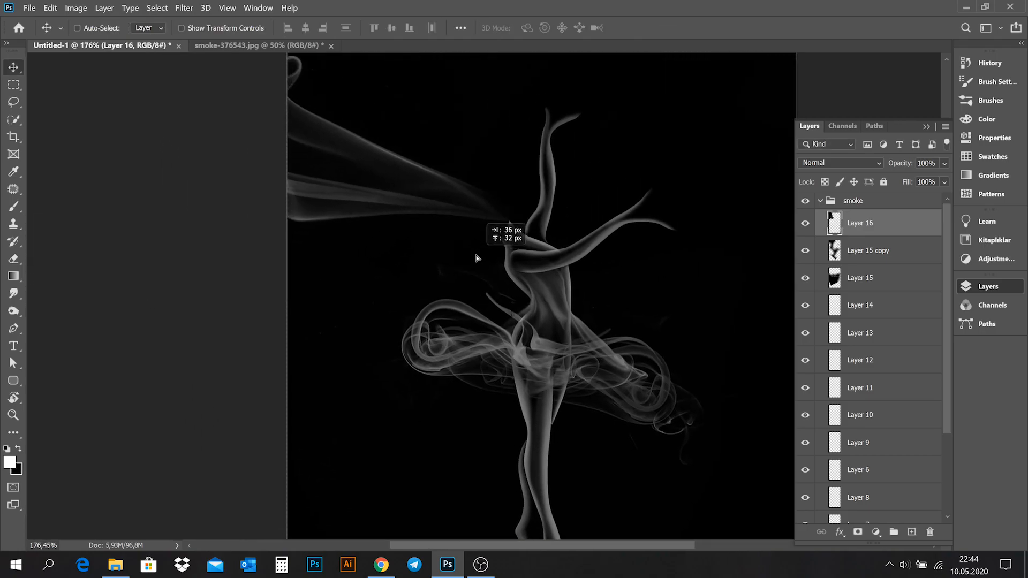
Set Layer 16's blend mode to Lighten and align the plume's tail with the ballerina's head and shoulder.
{"action": "left_click", "coordinate": [840, 164]}
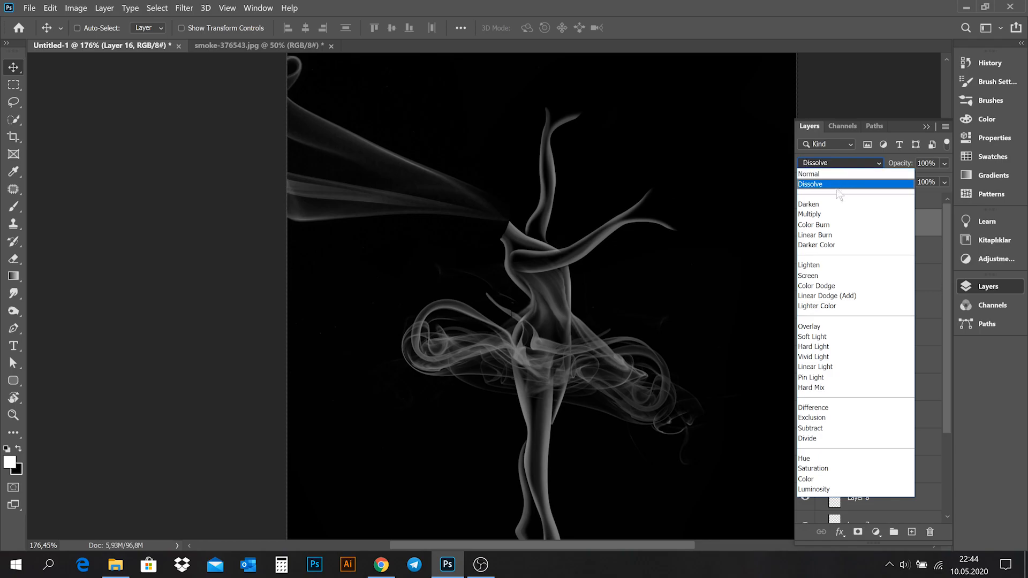
{"action": "left_click", "coordinate": [826, 271]}
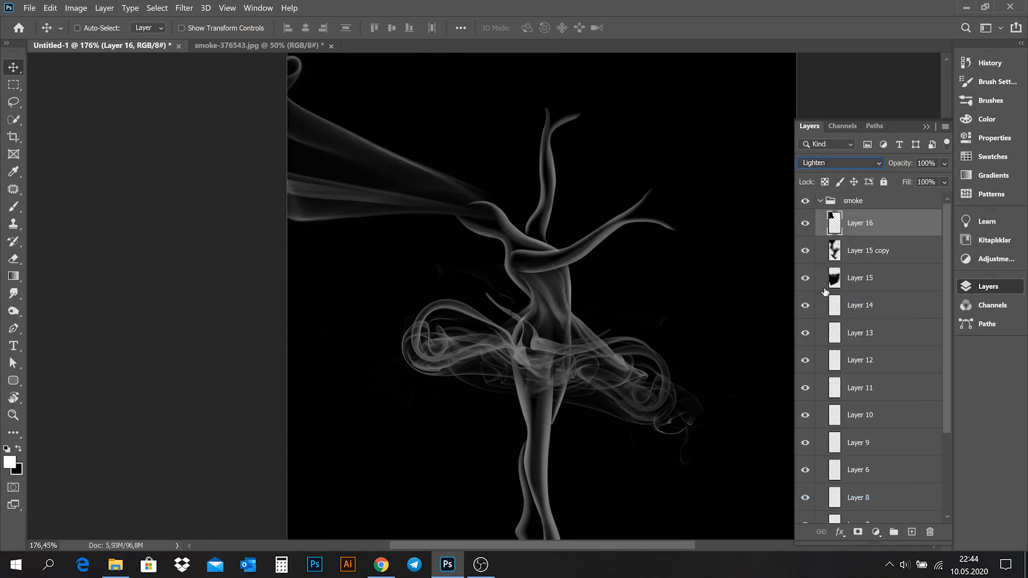
{"action": "left_click_drag", "start_coordinate": [485, 190], "coordinate": [484, 251]}
{"action": "left_click_drag", "start_coordinate": [540, 232], "coordinate": [592, 281]}
{"action": "left_click_drag", "start_coordinate": [485, 257], "coordinate": [501, 257]}
Select the plume's tail with a rectangular marquee and warp it so its edges flow into the head and shoulder contours, then deselect.
{"action": "key", "text": "m"}
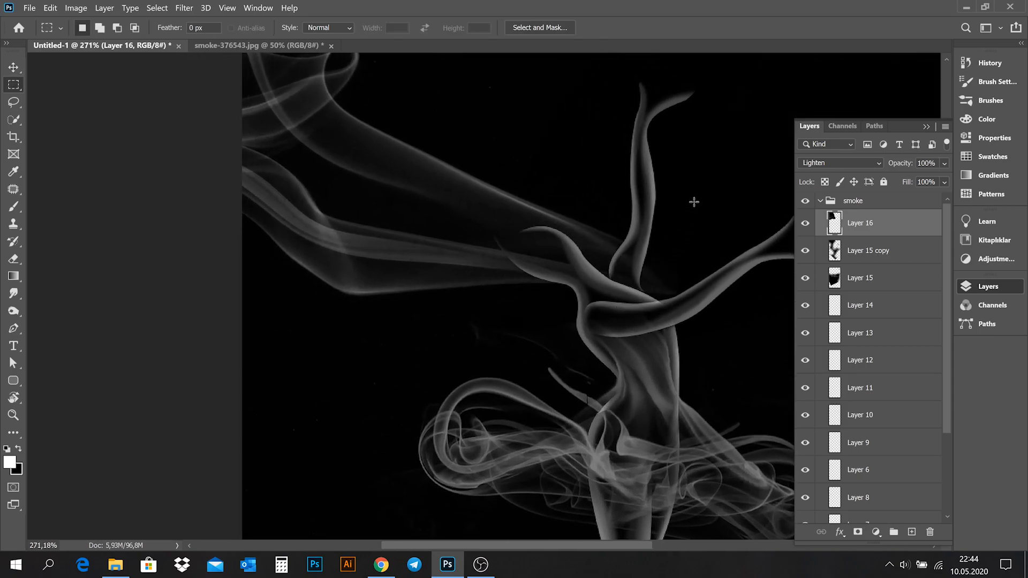
{"action": "left_click_drag", "start_coordinate": [697, 116], "coordinate": [336, 304]}
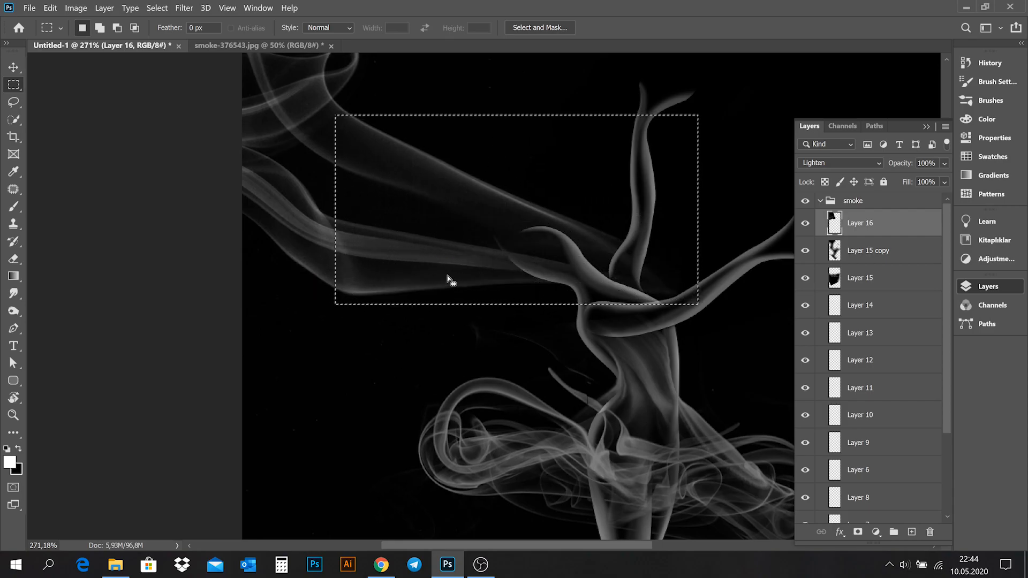
{"action": "key", "text": "ctrl+t"}
{"action": "right_click", "coordinate": [513, 245]}
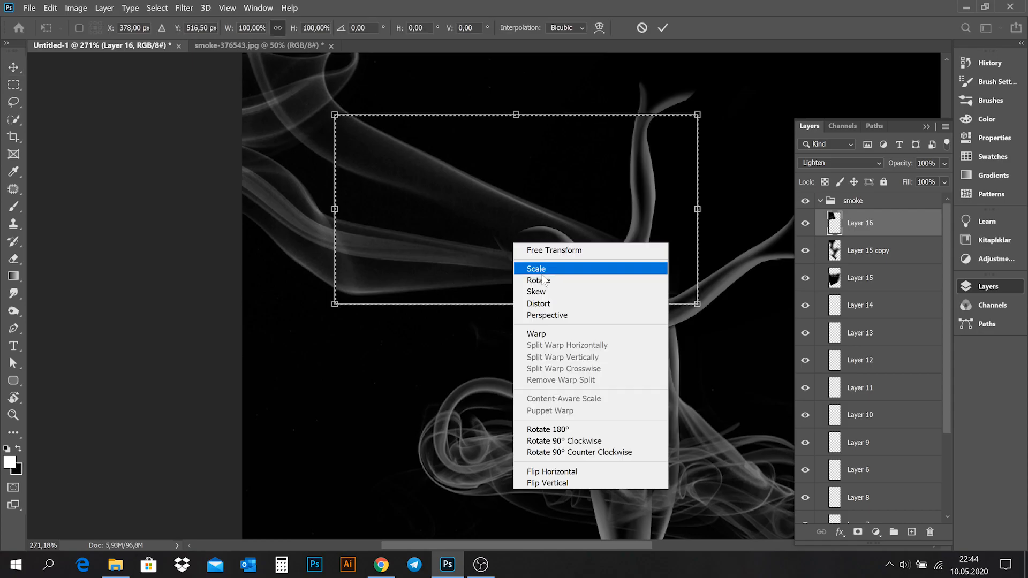
{"action": "left_click", "coordinate": [589, 336]}
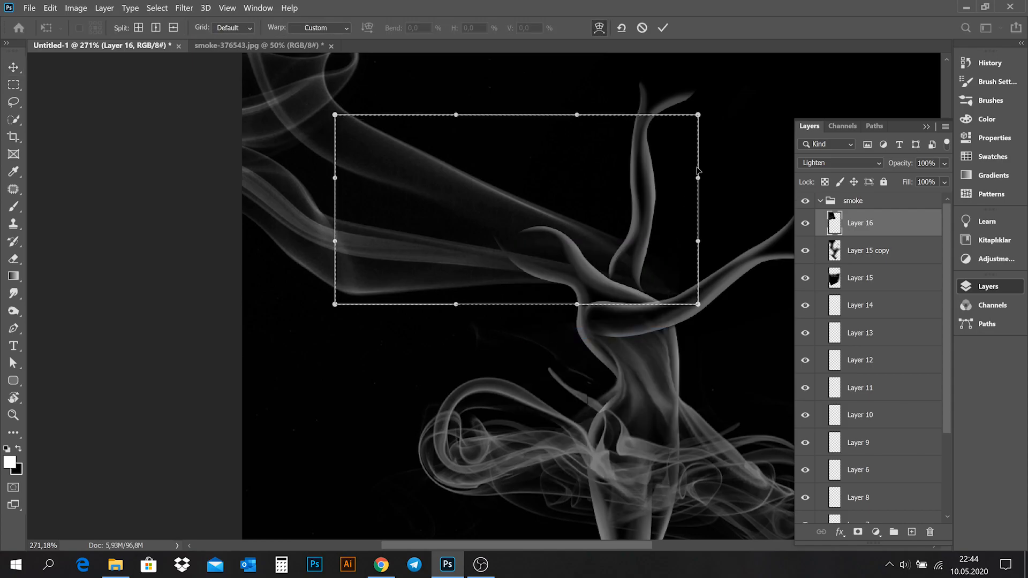
{"action": "left_click_drag", "start_coordinate": [629, 241], "coordinate": [596, 245]}
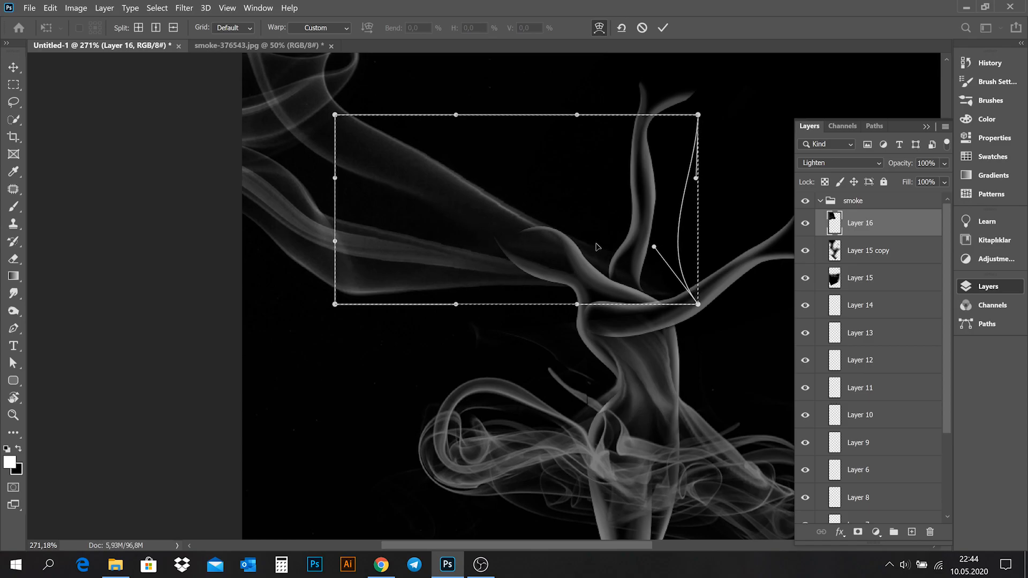
{"action": "left_click_drag", "start_coordinate": [497, 202], "coordinate": [505, 189]}
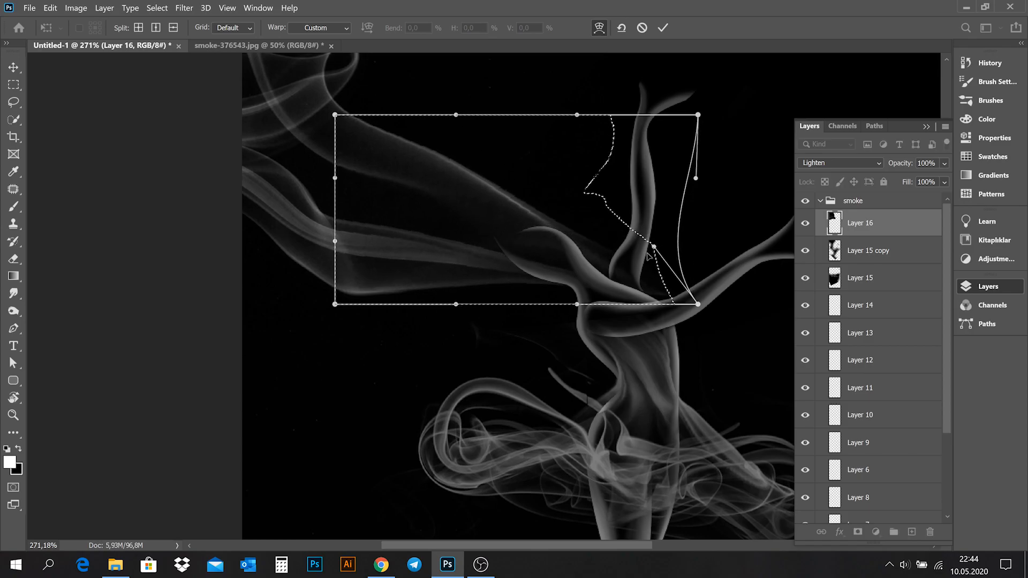
{"action": "left_click_drag", "start_coordinate": [698, 304], "coordinate": [578, 291]}
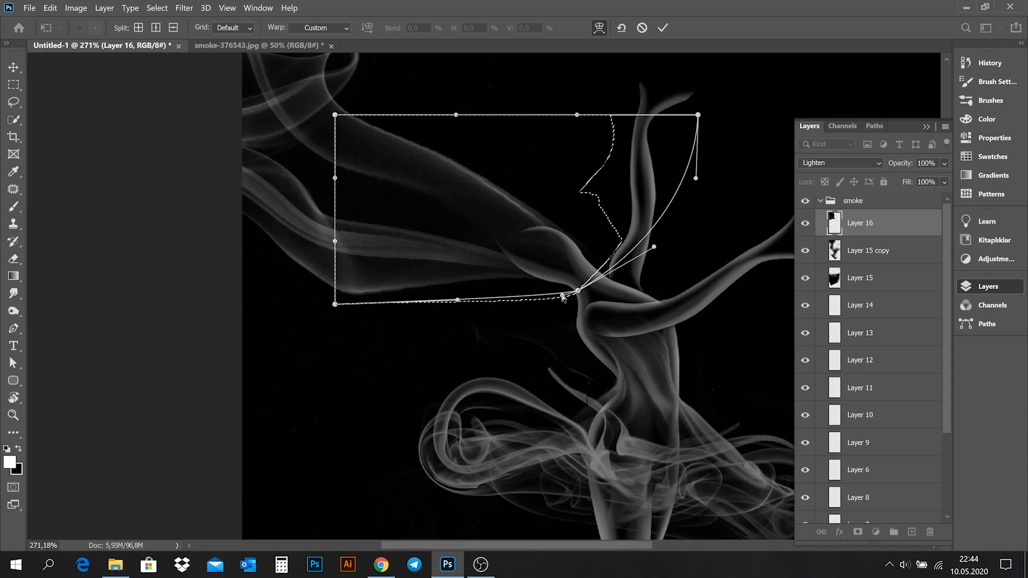
{"action": "left_click_drag", "start_coordinate": [558, 289], "coordinate": [561, 290]}
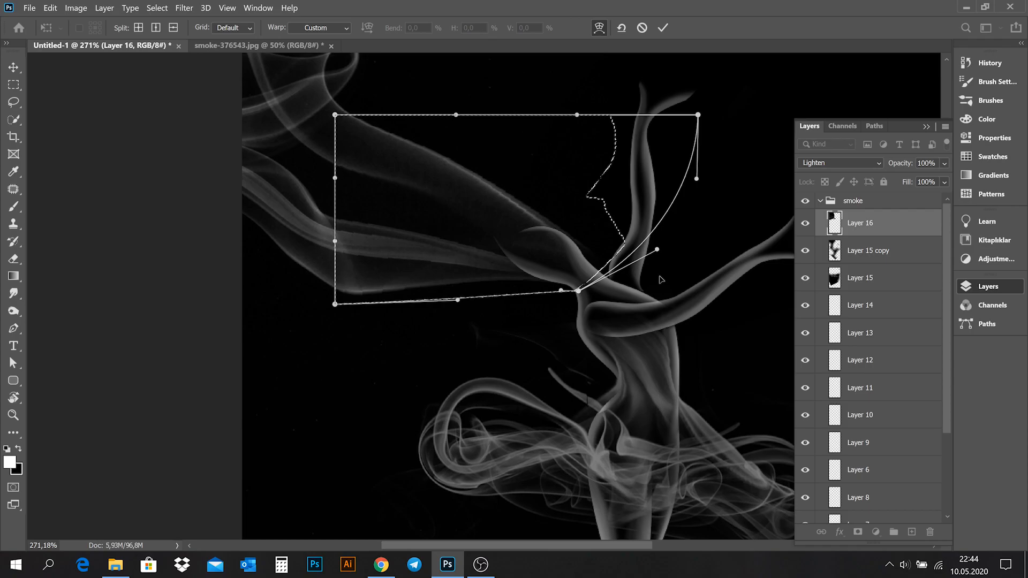
{"action": "key", "text": "Return"}
{"action": "key", "text": "ctrl+d"}
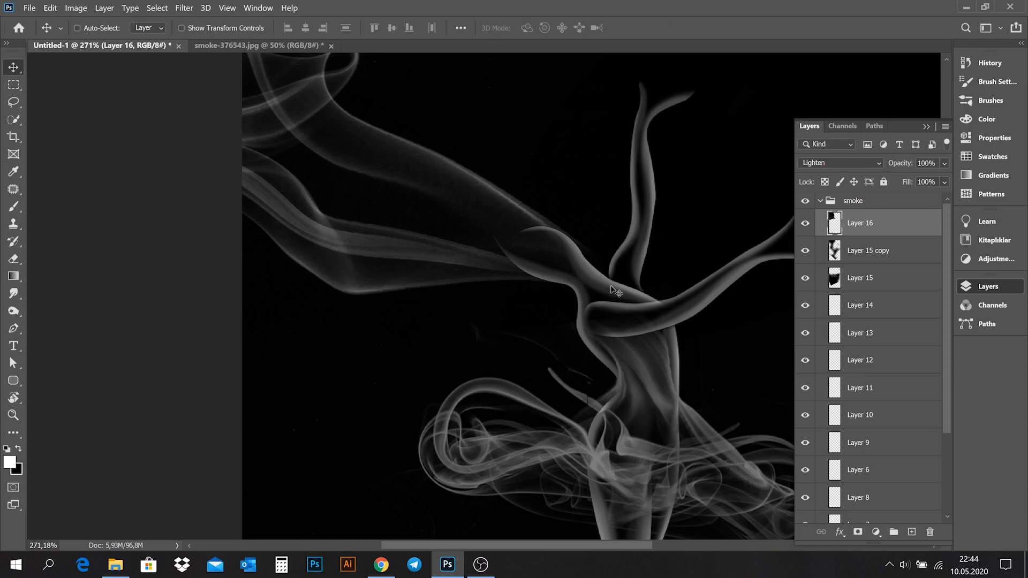
Select Layer 7 and erase the upper head contour with the soft 105 px eraser at 30% opacity to merge it with the plume.
{"action": "right_click", "coordinate": [582, 259]}
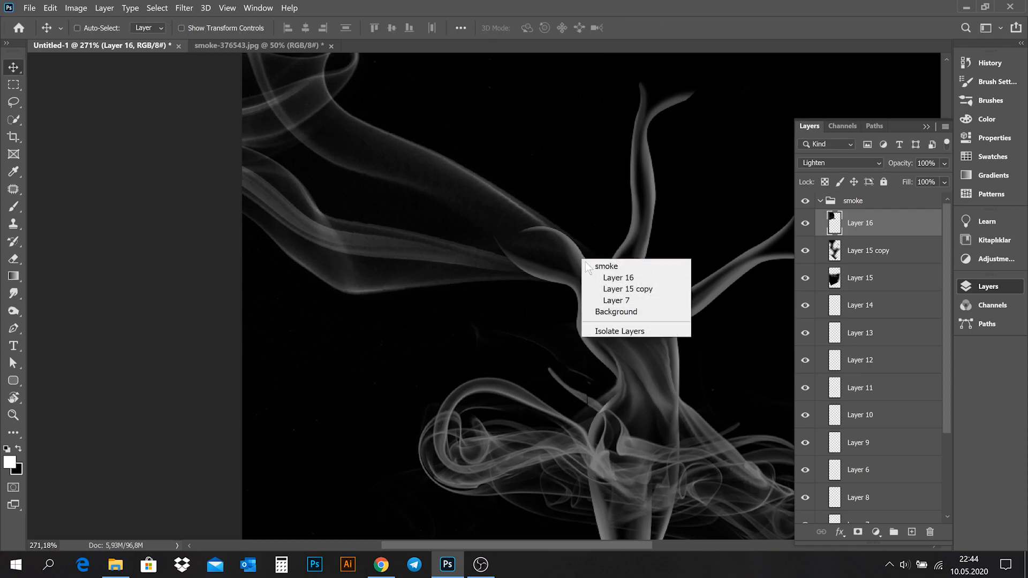
{"action": "left_click", "coordinate": [603, 300]}
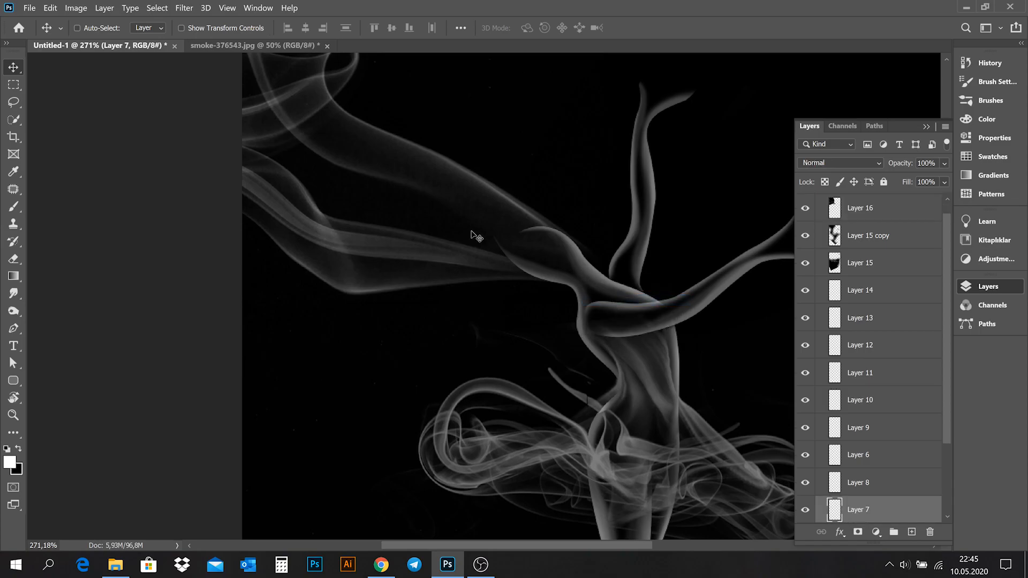
{"action": "key", "text": "e"}
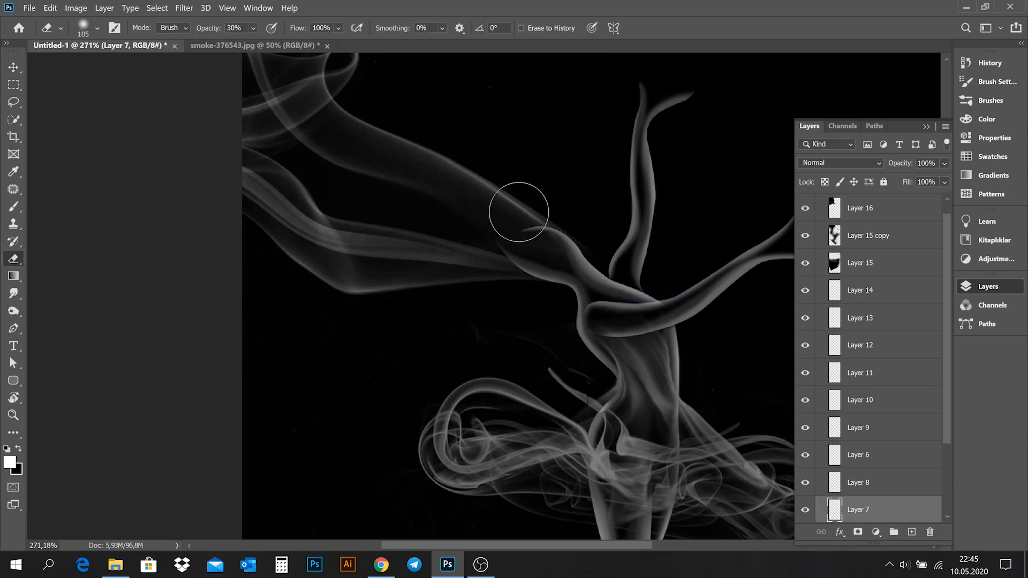
{"action": "mouse_move", "coordinate": [538, 201]}
{"action": "left_mouse_down"}
{"action": "mouse_move", "coordinate": [556, 218]}
{"action": "mouse_move", "coordinate": [542, 206]}
{"action": "mouse_move", "coordinate": [571, 212]}
{"action": "mouse_move", "coordinate": [571, 197]}
{"action": "mouse_move", "coordinate": [561, 219]}
{"action": "left_mouse_up"}
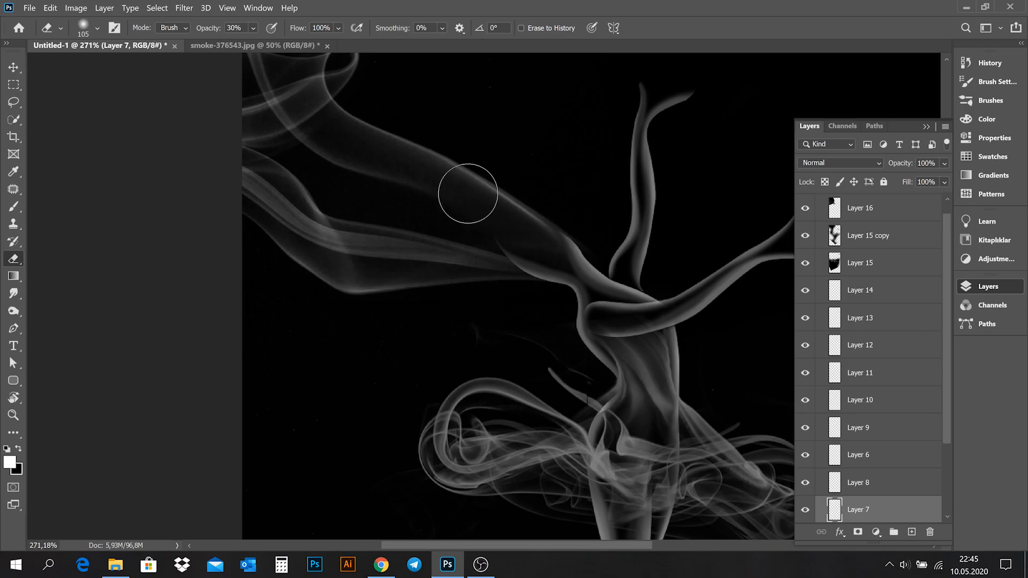
Select Layer 10 and fade the tip of the lower head contour into the plume with the 105 px eraser at 30% opacity.
{"action": "right_click", "coordinate": [547, 279], "text": "ctrl"}
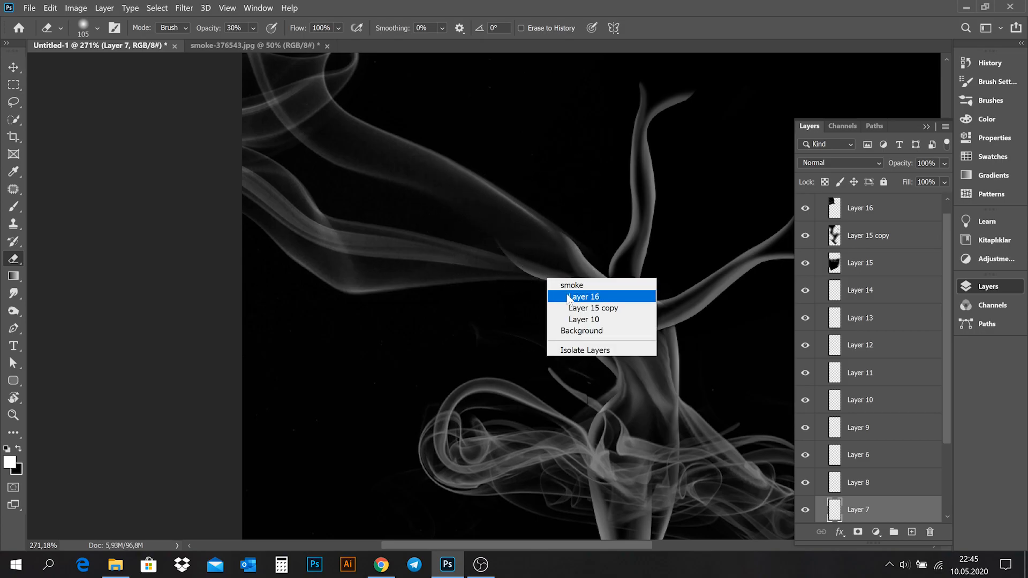
{"action": "left_click", "coordinate": [580, 320]}
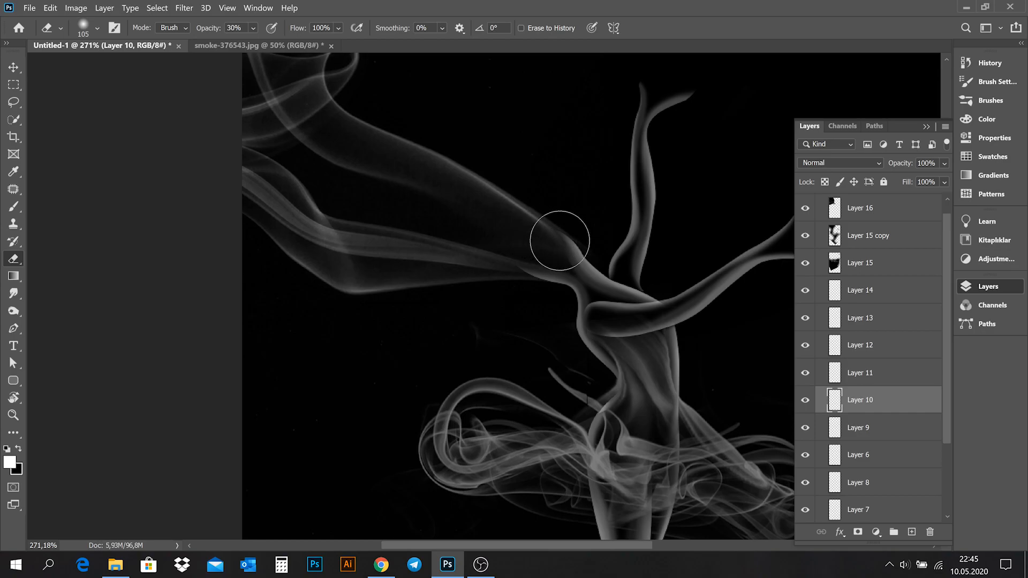
{"action": "key", "text": "Tab"}
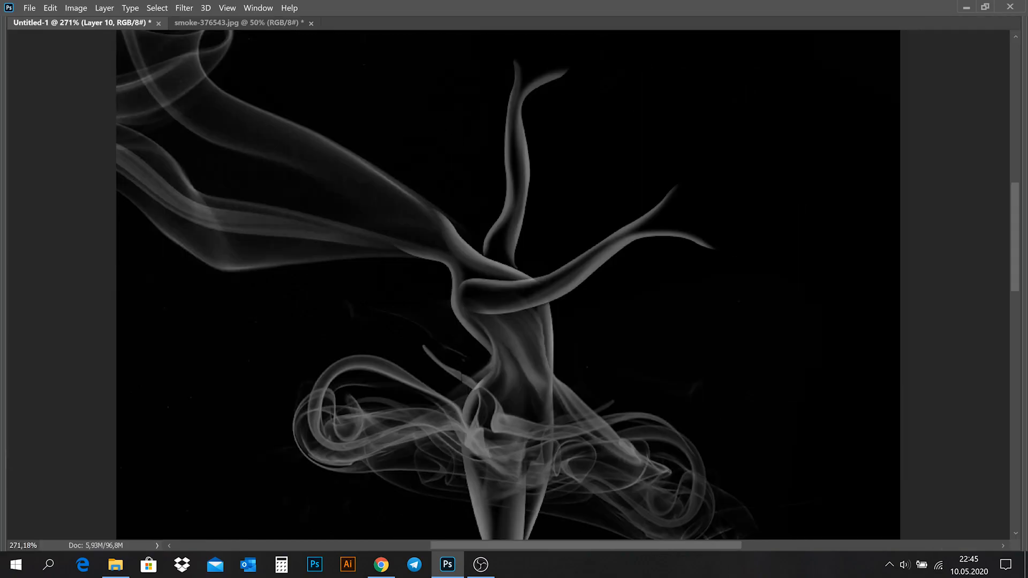
{"action": "key", "text": "ctrl+0"}
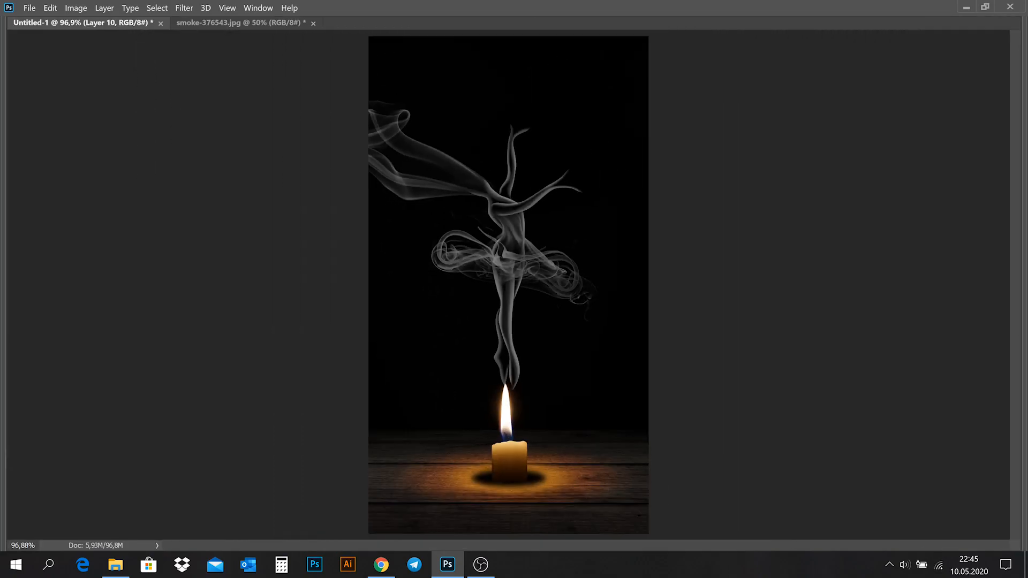
{"action": "key", "text": "Tab"}
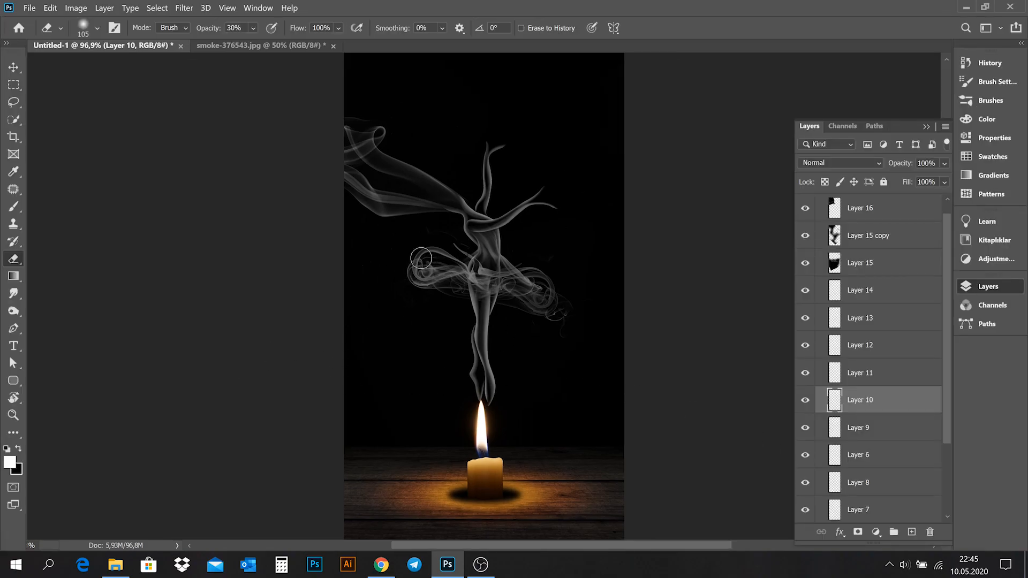
Duplicate the head plume on Layer 16 and place the copy across the ballerina's legs.
{"action": "key", "text": "v"}
{"action": "right_click", "coordinate": [355, 149]}
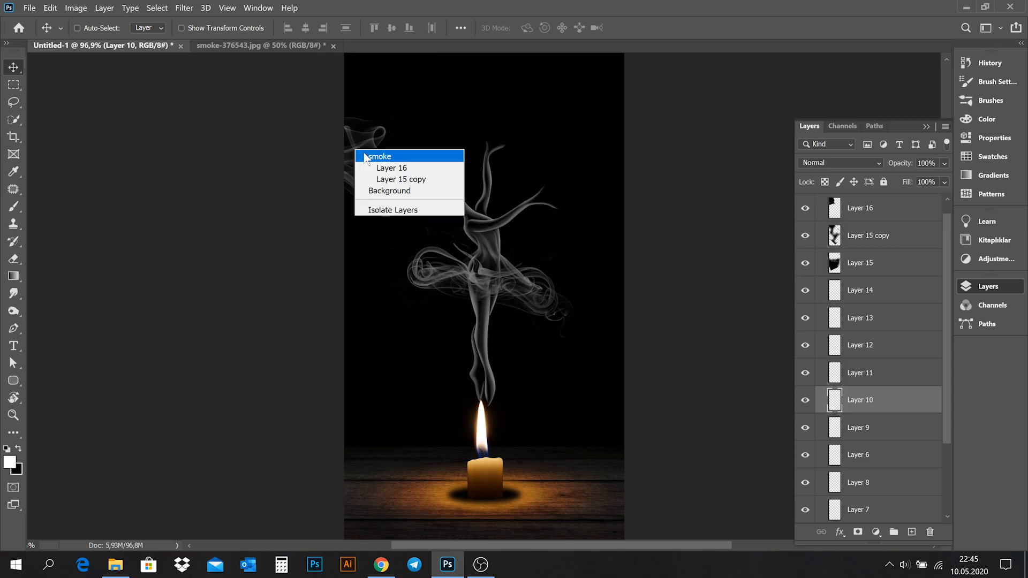
{"action": "left_click", "coordinate": [375, 161]}
{"action": "right_click", "coordinate": [359, 155]}
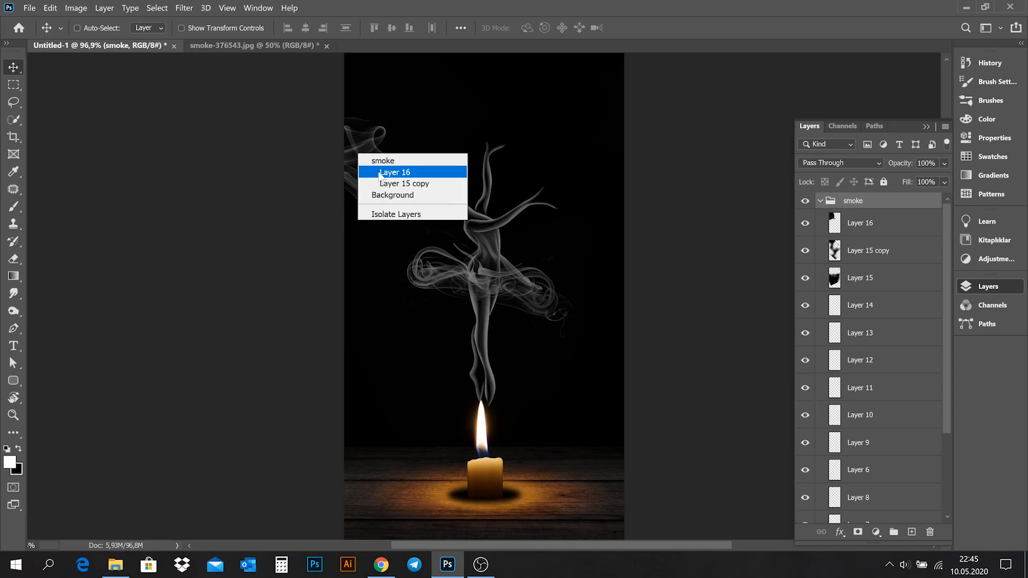
{"action": "left_click", "coordinate": [380, 173]}
{"action": "left_click_drag", "start_coordinate": [374, 172], "coordinate": [573, 376]}
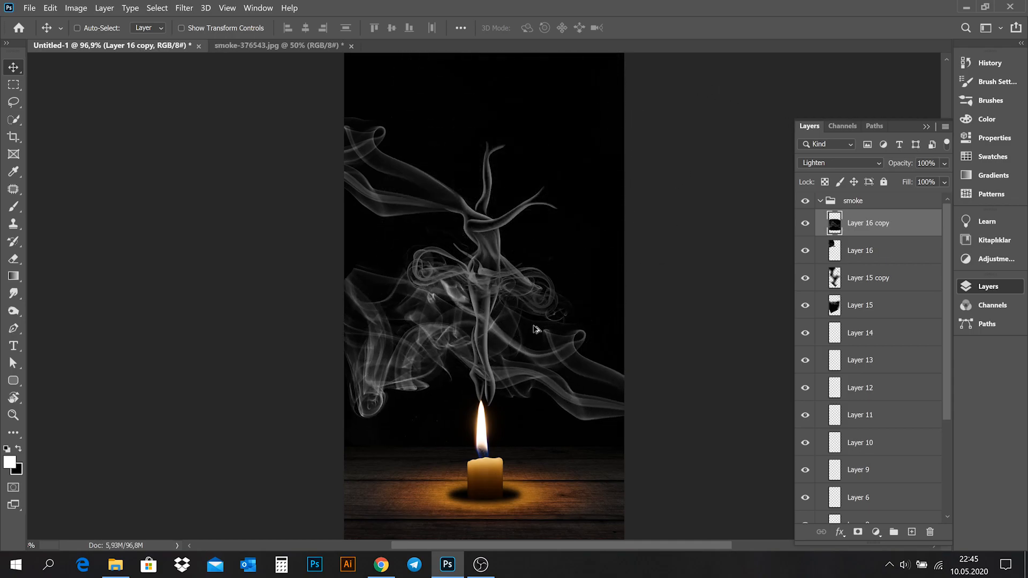
Rotate Layer 16 copy to about 77°, stretch it to about 110% by 127% behind the figure, and set its opacity to 18%.
{"action": "key", "text": "ctrl+t"}
{"action": "left_click_drag", "start_coordinate": [711, 215], "coordinate": [602, 441]}
{"action": "left_click_drag", "start_coordinate": [537, 365], "coordinate": [546, 301]}
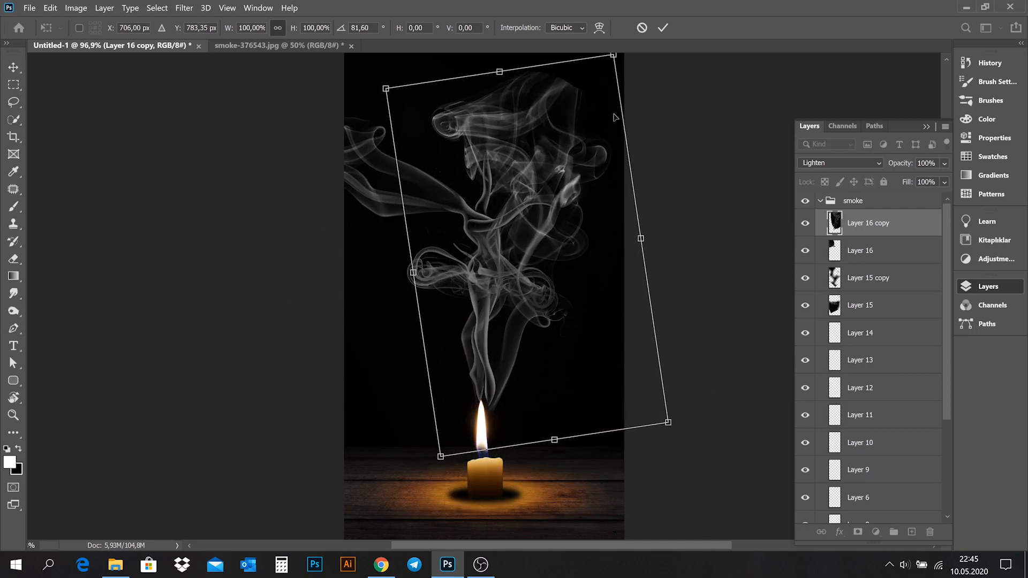
{"action": "left_click_drag", "start_coordinate": [616, 60], "coordinate": [651, 78]}
{"action": "left_click_drag", "start_coordinate": [386, 89], "coordinate": [346, 60]}
{"action": "key", "text": "Return"}
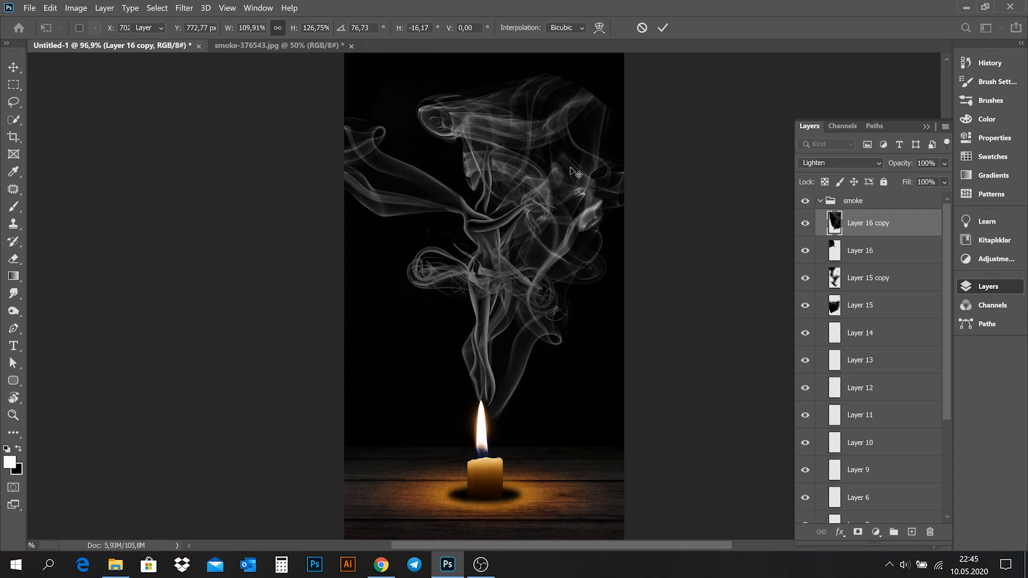
{"action": "left_click_drag", "start_coordinate": [926, 182], "coordinate": [895, 184]}
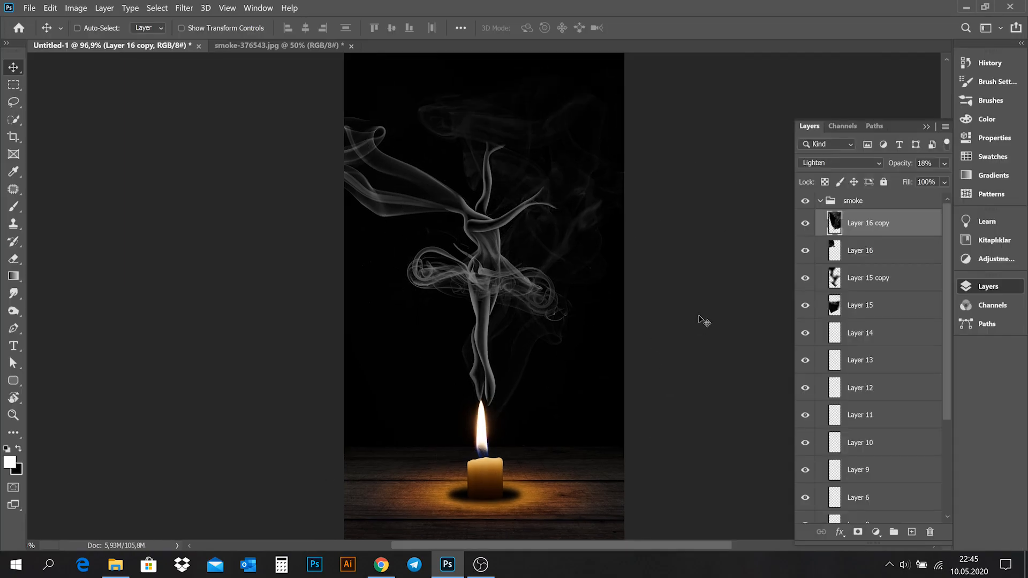
Collapse the smoke group and stamp all visible layers into a new merged layer above it.
{"action": "left_click", "coordinate": [821, 201]}
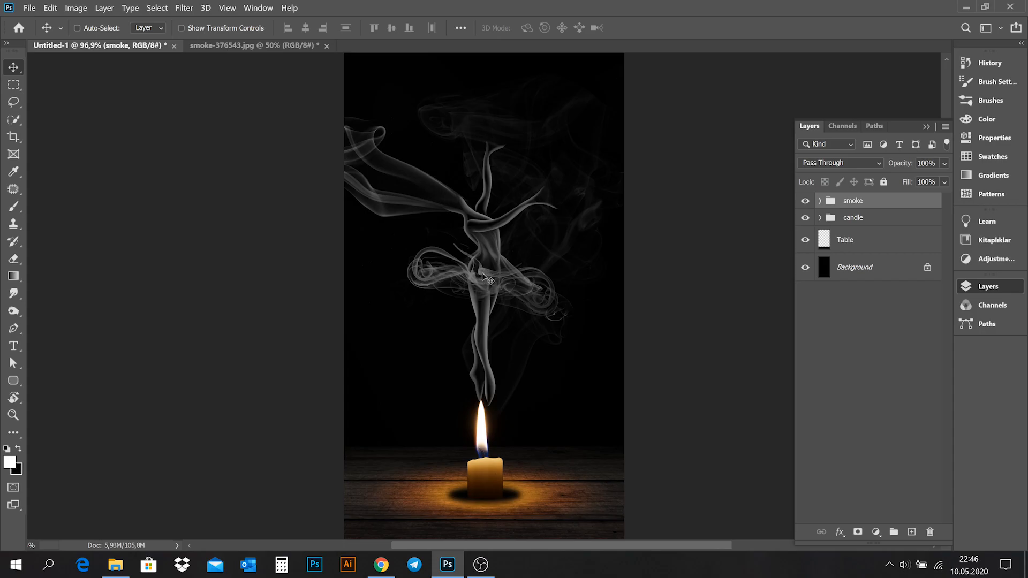
{"action": "left_click", "coordinate": [820, 201]}
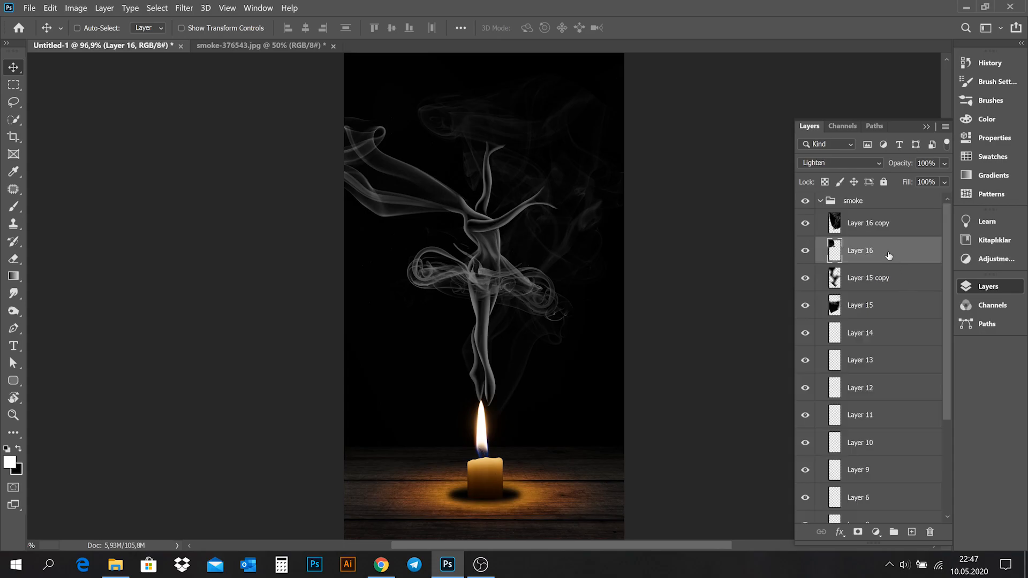
{"action": "left_click", "coordinate": [820, 201]}
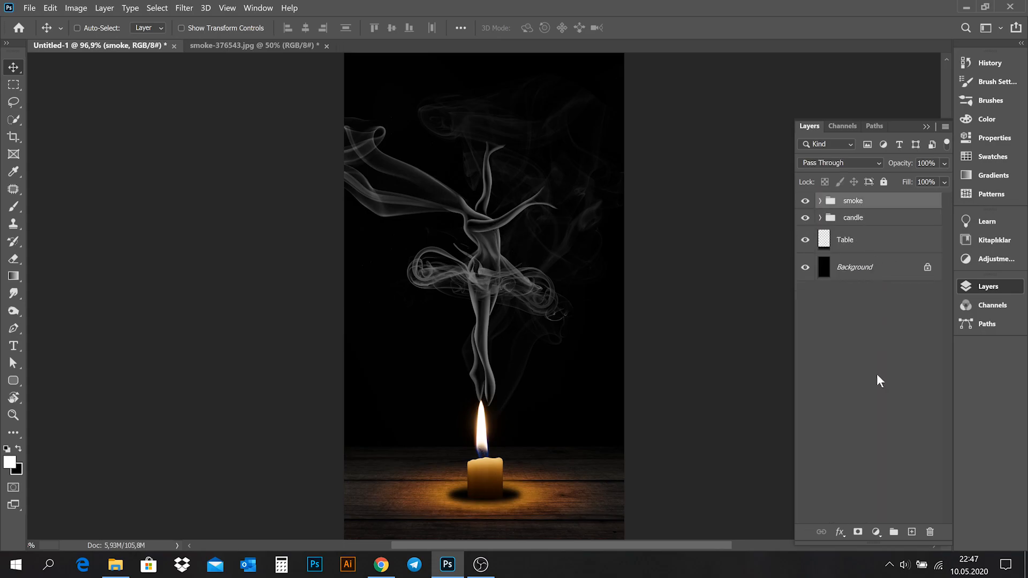
{"action": "key", "text": "ctrl"}
{"action": "key", "text": "ctrl+shift+alt+e"}
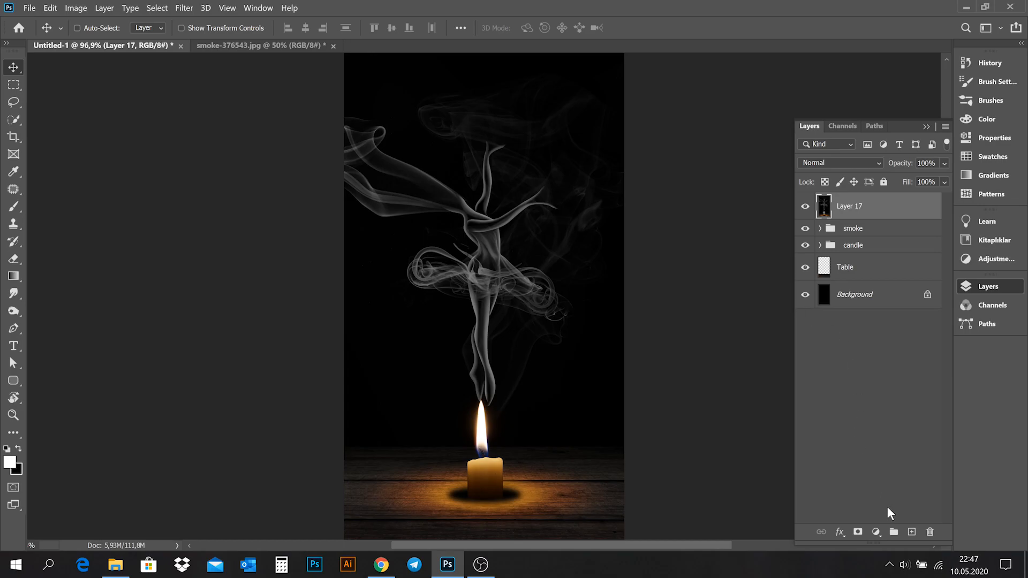
Add a Color Lookup adjustment above the merged layer, compare the 3DLUT presets and choose Crisp_Winter.look.
{"action": "left_click", "coordinate": [877, 533]}
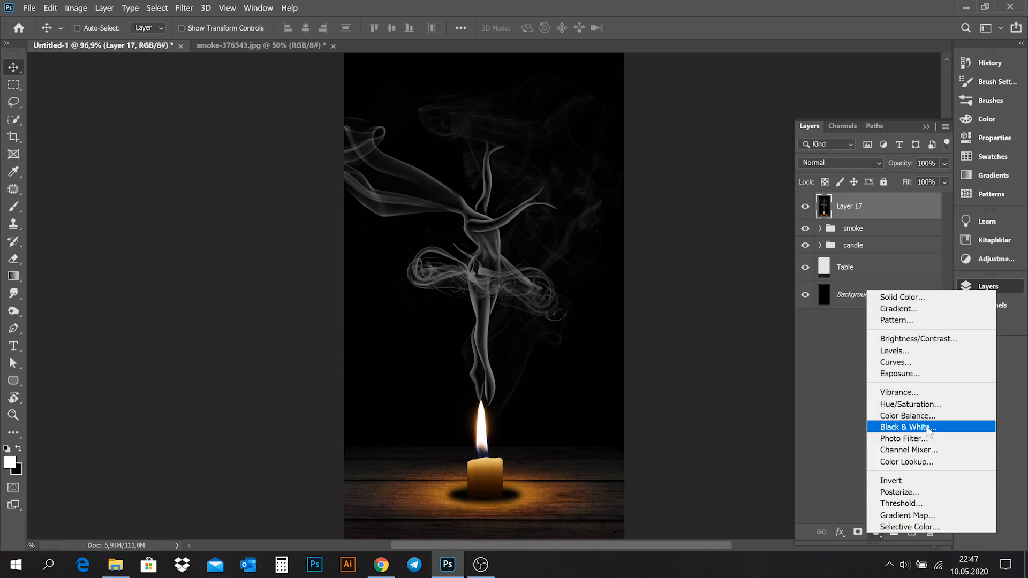
{"action": "left_click", "coordinate": [917, 462]}
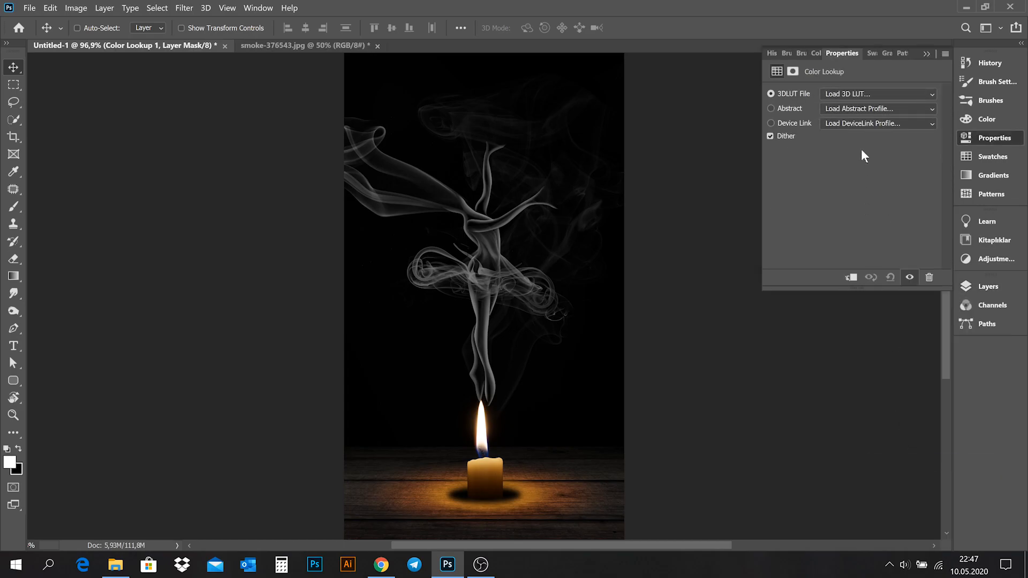
{"action": "left_click", "coordinate": [869, 92]}
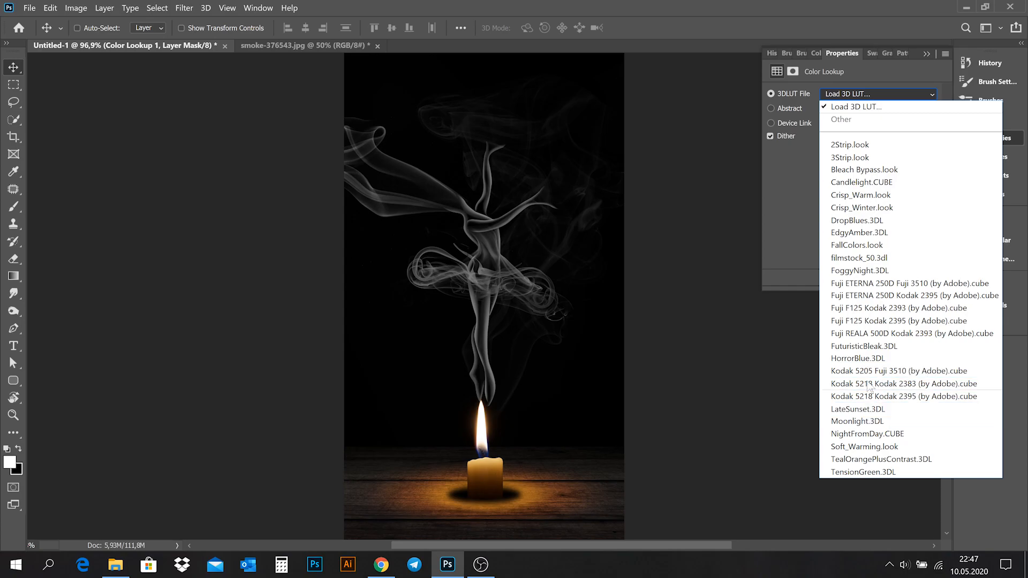
{"action": "left_click", "coordinate": [863, 145]}
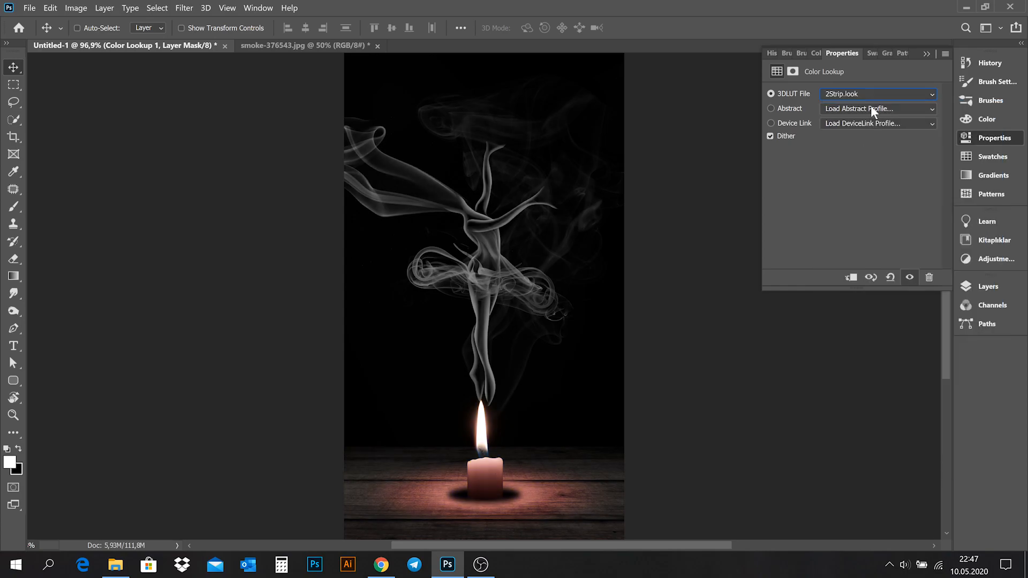
{"action": "key", "text": "Down"}
{"action": "key", "text": "Down"}
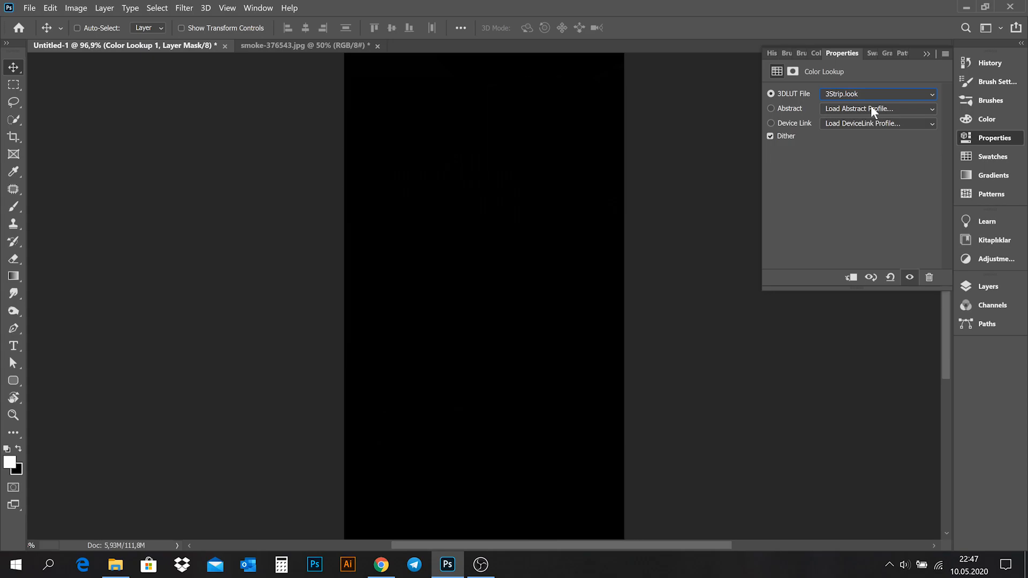
{"action": "key", "text": "Down"}
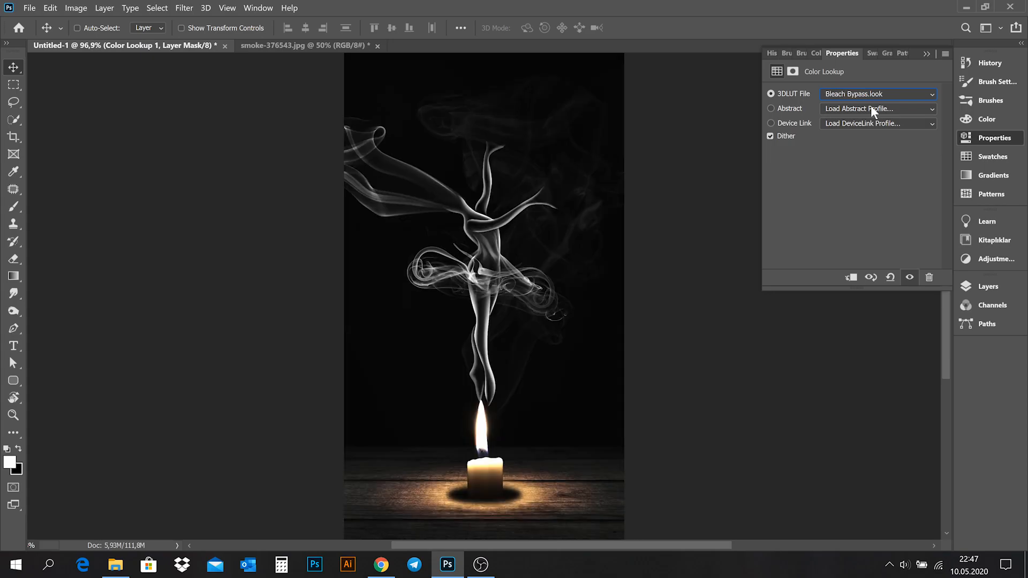
{"action": "key", "text": "Down"}
{"action": "key", "text": "Down"}
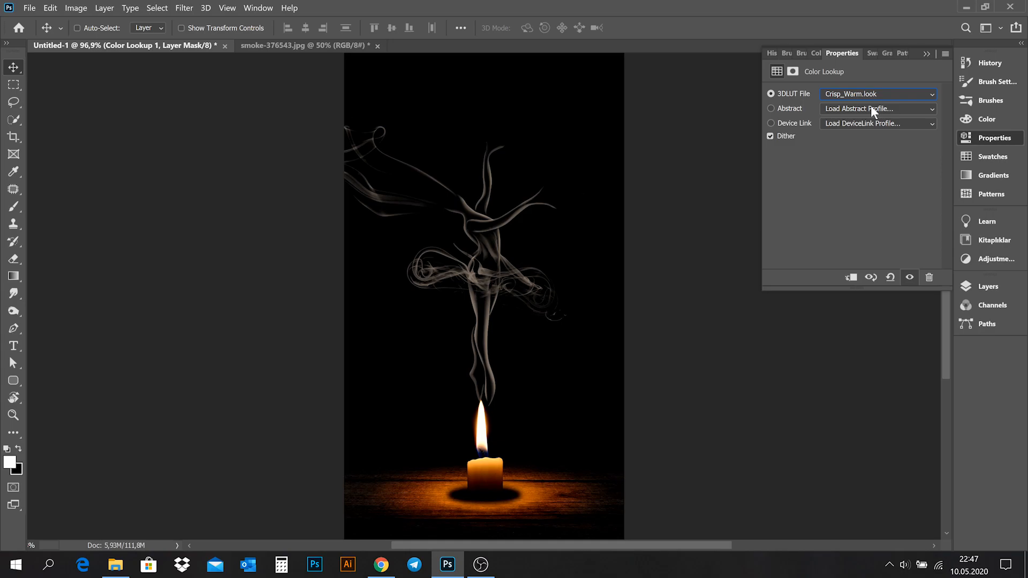
{"action": "key", "text": "Down"}
{"action": "key", "text": "Down"}
{"action": "key", "text": "Up"}
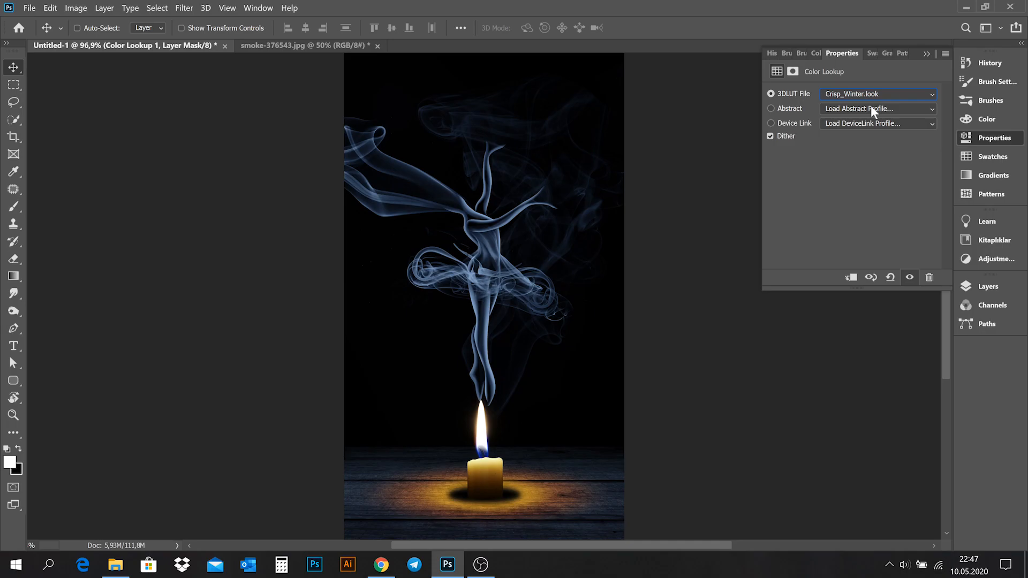
Lower the opacity of the Color Lookup adjustment layer to soften the blue tint, and deselect all layers.
{"action": "left_click", "coordinate": [923, 55]}
{"action": "left_click", "coordinate": [980, 284]}
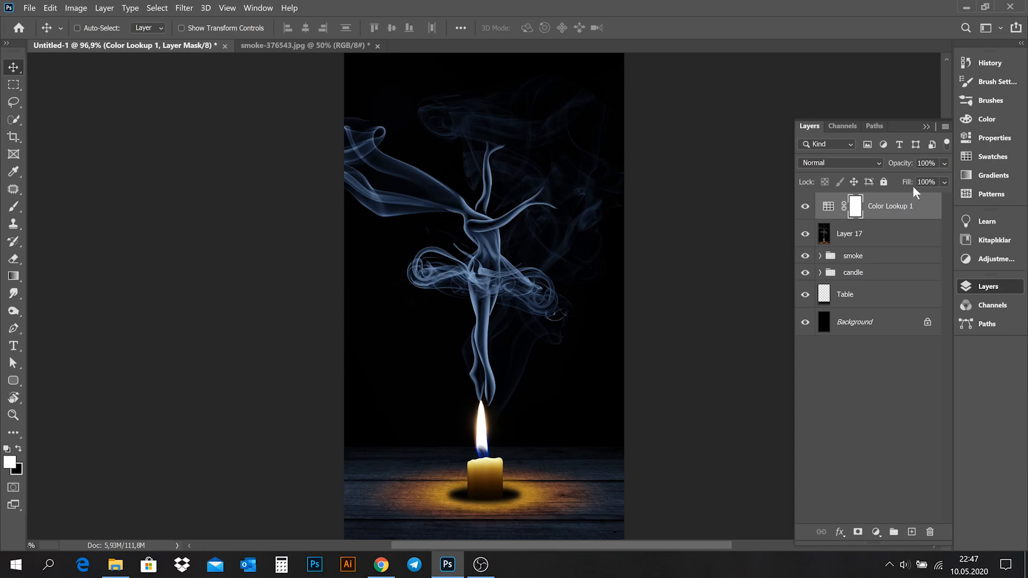
{"action": "left_click", "coordinate": [944, 163]}
{"action": "left_click_drag", "start_coordinate": [942, 170], "coordinate": [908, 396]}
{"action": "left_click", "coordinate": [909, 397]}
{"action": "left_click", "coordinate": [927, 127]}
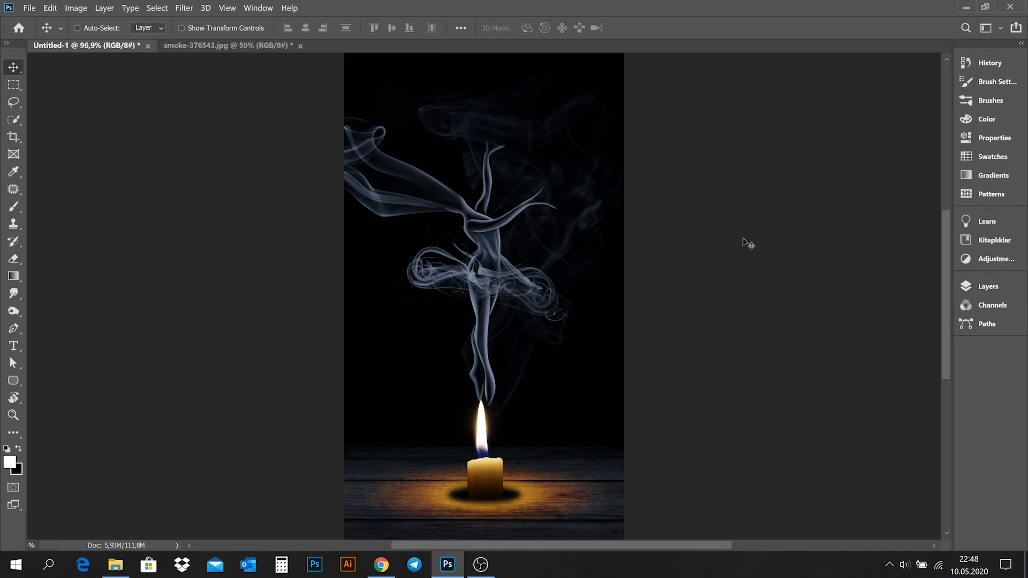
Examine the finished composition in full-screen mode, fitted to the screen.
{"action": "key", "text": "f"}
{"action": "key", "text": "f"}
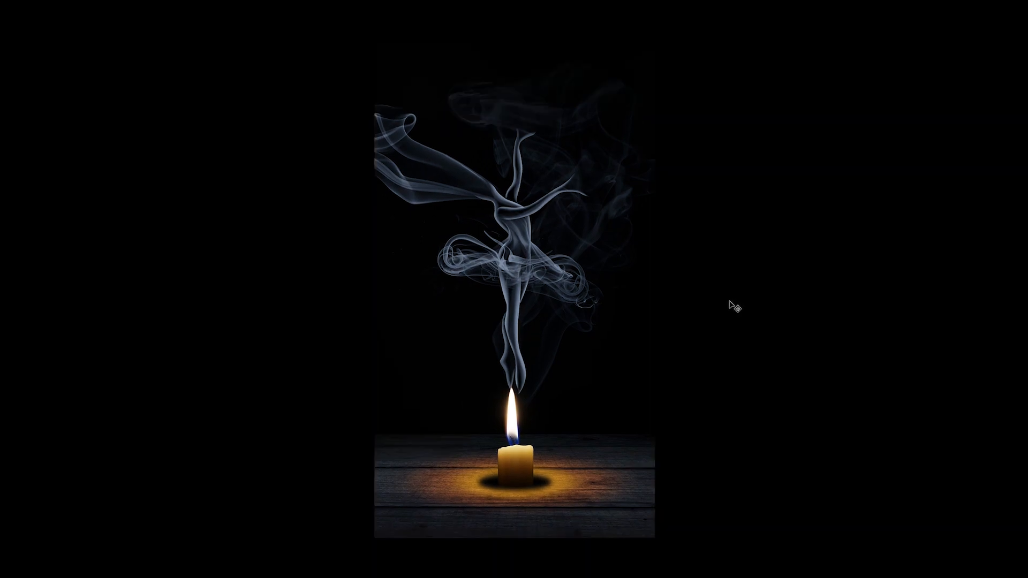
{"action": "key", "text": "ctrl+0"}
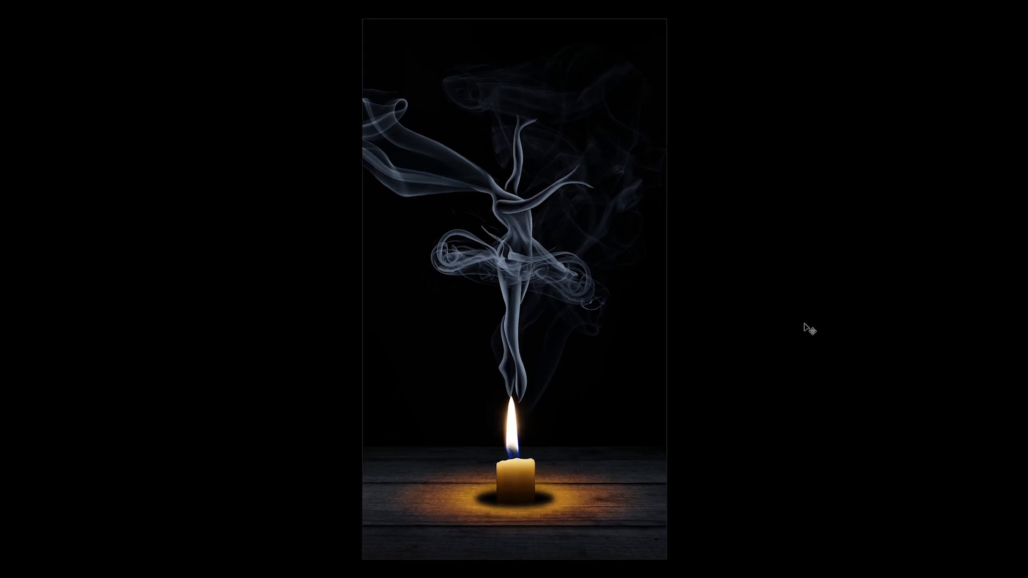